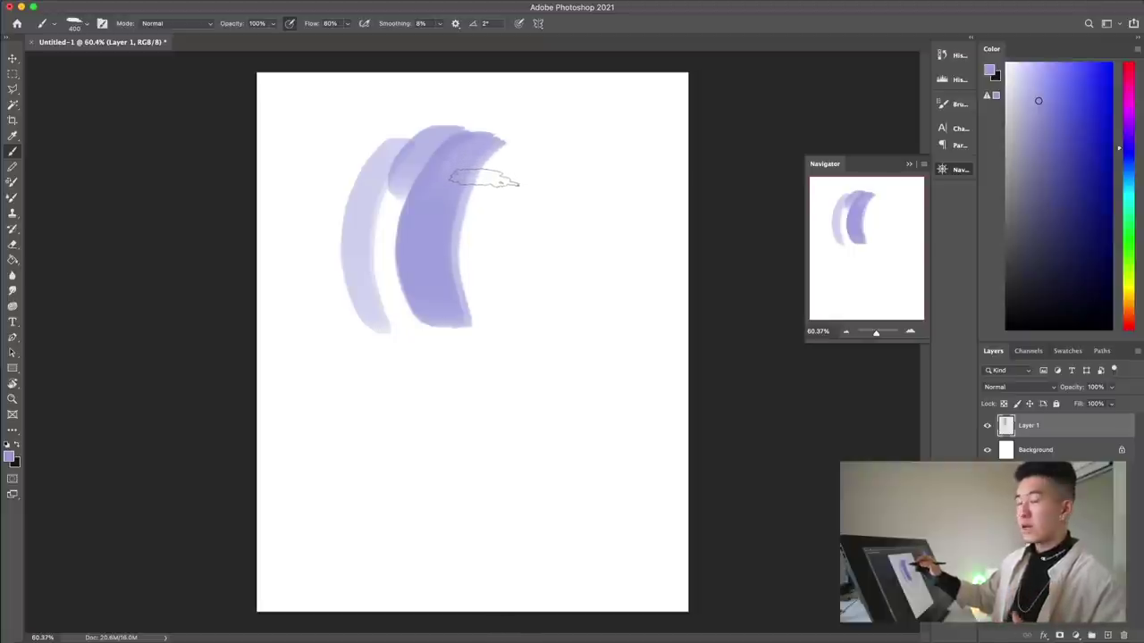
# Step: Set the brush flow to 60% and paint a dark navy stroke over the purple strokes
pyautogui.click(1020, 287)
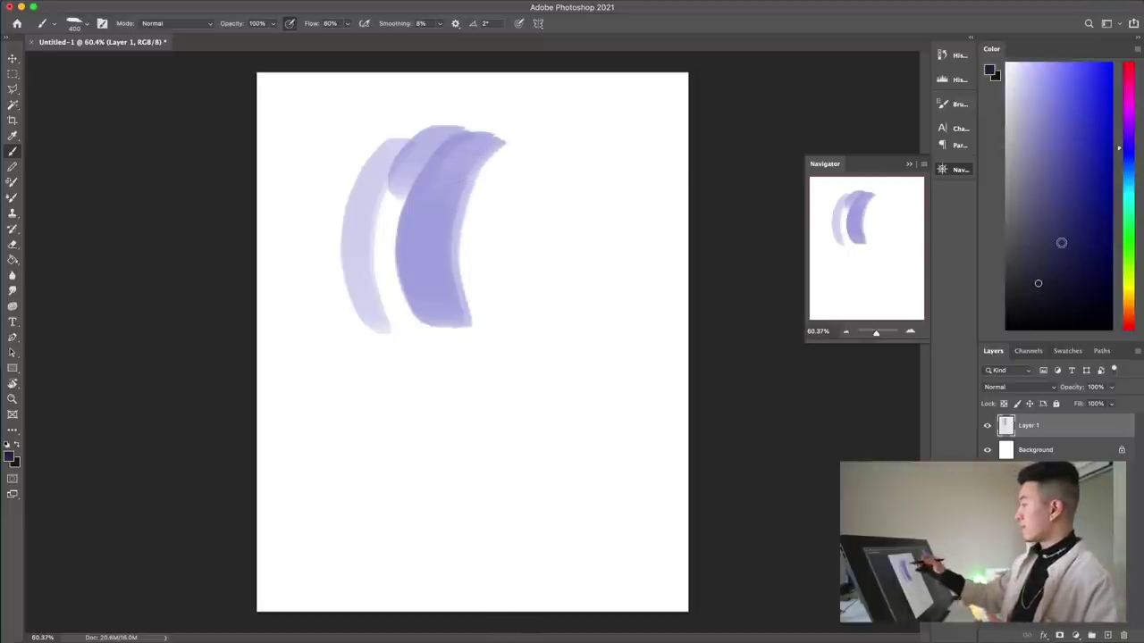
pyautogui.hotkey('shift', '6')
pyautogui.moveTo(463, 127)
pyautogui.mouseDown()
pyautogui.moveTo(431, 134)
pyautogui.moveTo(385, 175)
pyautogui.moveTo(415, 128)
pyautogui.moveTo(379, 169)
pyautogui.moveTo(403, 152)
pyautogui.moveTo(442, 160)
pyautogui.moveTo(446, 188)
pyautogui.moveTo(395, 207)
pyautogui.moveTo(473, 205)
pyautogui.moveTo(359, 181)
pyautogui.moveTo(419, 188)
pyautogui.moveTo(477, 217)
pyautogui.moveTo(453, 215)
pyautogui.moveTo(458, 247)
pyautogui.mouseUp()
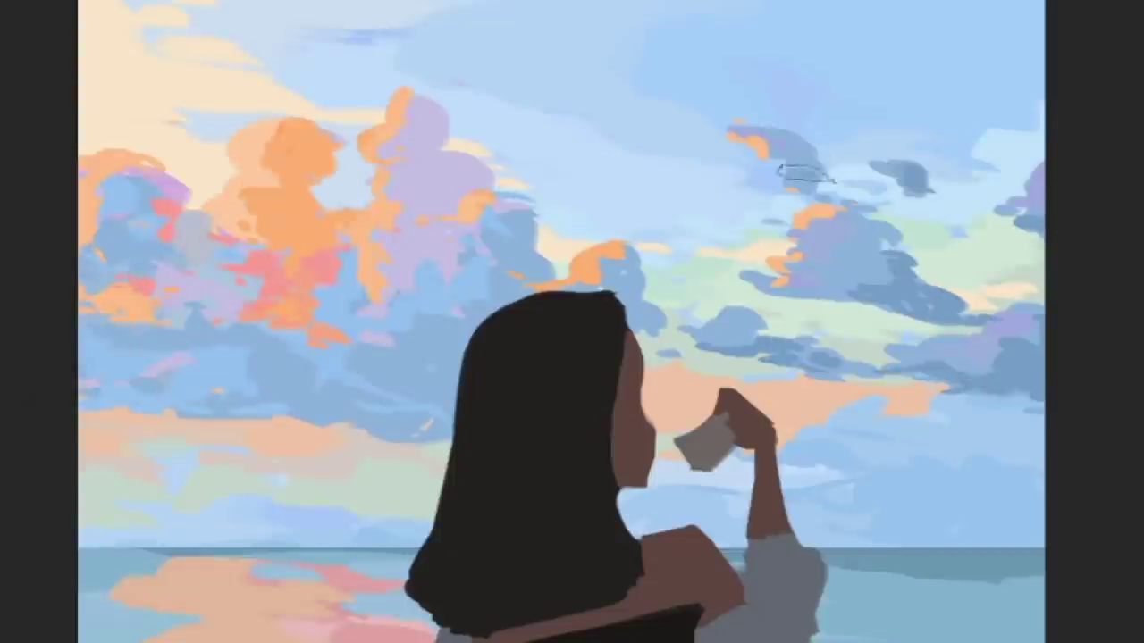
# Step: Brush additional cloud strokes into the sunset sky around the woman's head
pyautogui.moveTo(629, 273); pyautogui.dragTo(652, 312)
pyautogui.moveTo(533, 271); pyautogui.dragTo(457, 255)
pyautogui.moveTo(518, 210)
pyautogui.mouseDown()
pyautogui.moveTo(447, 293)
pyautogui.moveTo(376, 290)
pyautogui.mouseUp()
pyautogui.moveTo(451, 357); pyautogui.dragTo(429, 383)
pyautogui.moveTo(401, 325)
pyautogui.mouseDown()
pyautogui.moveTo(304, 375)
pyautogui.moveTo(183, 384)
pyautogui.moveTo(308, 389)
pyautogui.mouseUp()
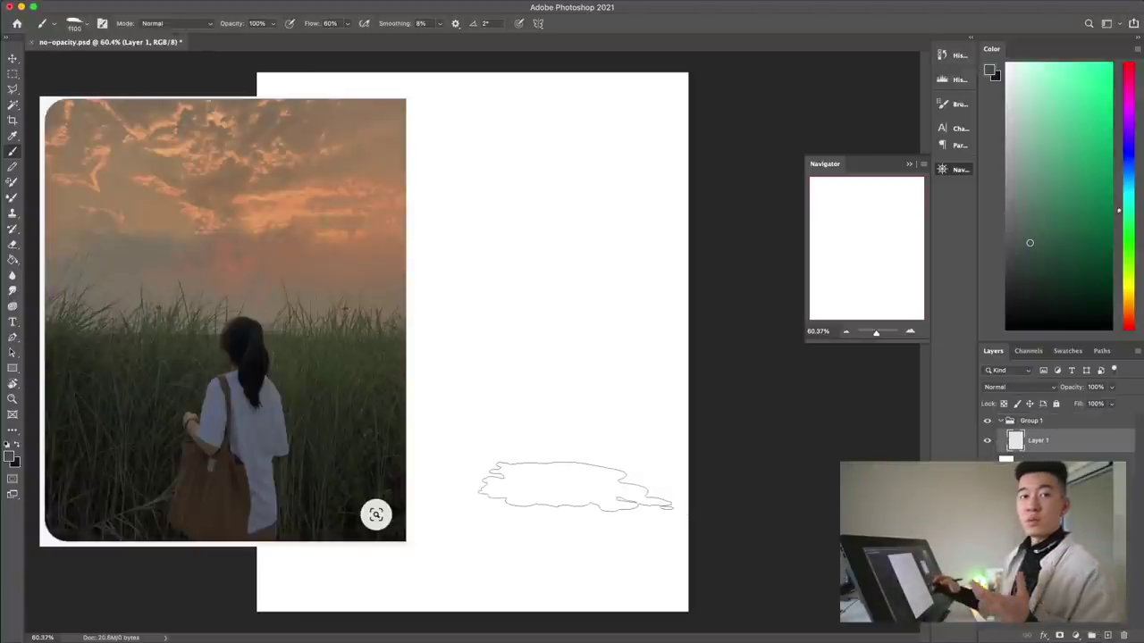
# Step: Block in the lower part of the canvas in dark green and even out its upper edge with a smaller brush
pyautogui.moveTo(413, 413)
pyautogui.mouseDown()
pyautogui.moveTo(369, 430)
pyautogui.moveTo(254, 421)
pyautogui.moveTo(245, 388)
pyautogui.moveTo(259, 558)
pyautogui.moveTo(291, 509)
pyautogui.moveTo(327, 505)
pyautogui.moveTo(384, 531)
pyautogui.moveTo(476, 536)
pyautogui.moveTo(568, 482)
pyautogui.moveTo(635, 501)
pyautogui.moveTo(676, 482)
pyautogui.moveTo(625, 394)
pyautogui.moveTo(549, 413)
pyautogui.moveTo(469, 413)
pyautogui.moveTo(384, 598)
pyautogui.moveTo(704, 557)
pyautogui.moveTo(733, 567)
pyautogui.mouseUp()
pyautogui.press('[')
pyautogui.press('[')
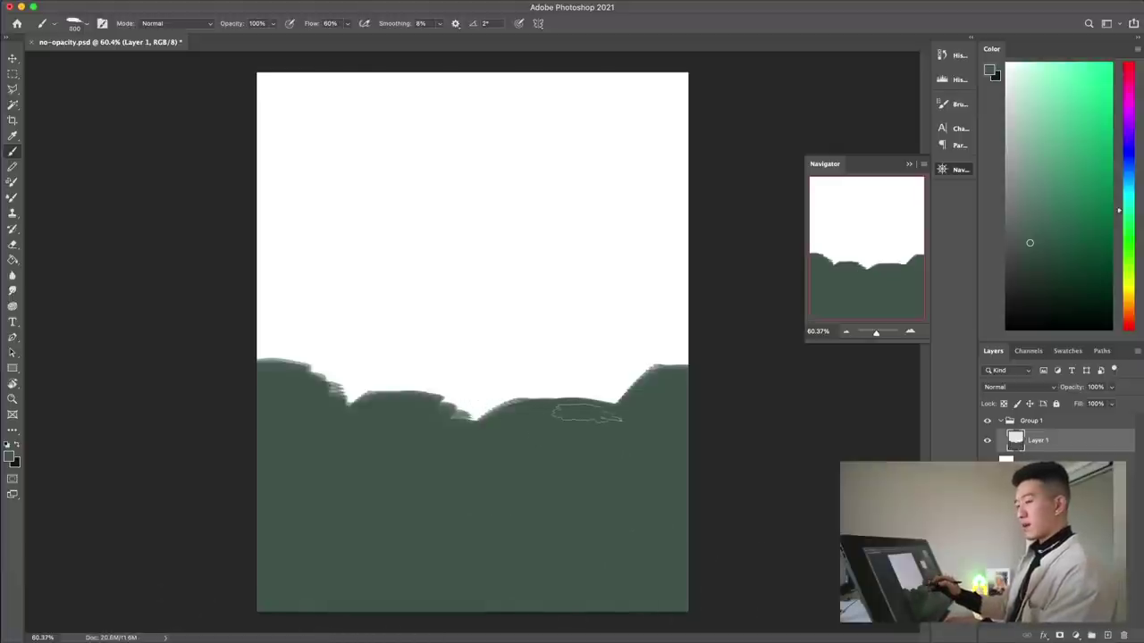
pyautogui.moveTo(474, 413)
pyautogui.mouseDown()
pyautogui.moveTo(396, 383)
pyautogui.moveTo(300, 377)
pyautogui.moveTo(524, 409)
pyautogui.moveTo(635, 406)
pyautogui.moveTo(684, 362)
pyautogui.moveTo(572, 380)
pyautogui.mouseUp()
# Step: Create a new layer for the sky and fill it with peach pink behind the green field
pyautogui.click(1108, 636)
pyautogui.click(1128, 316)
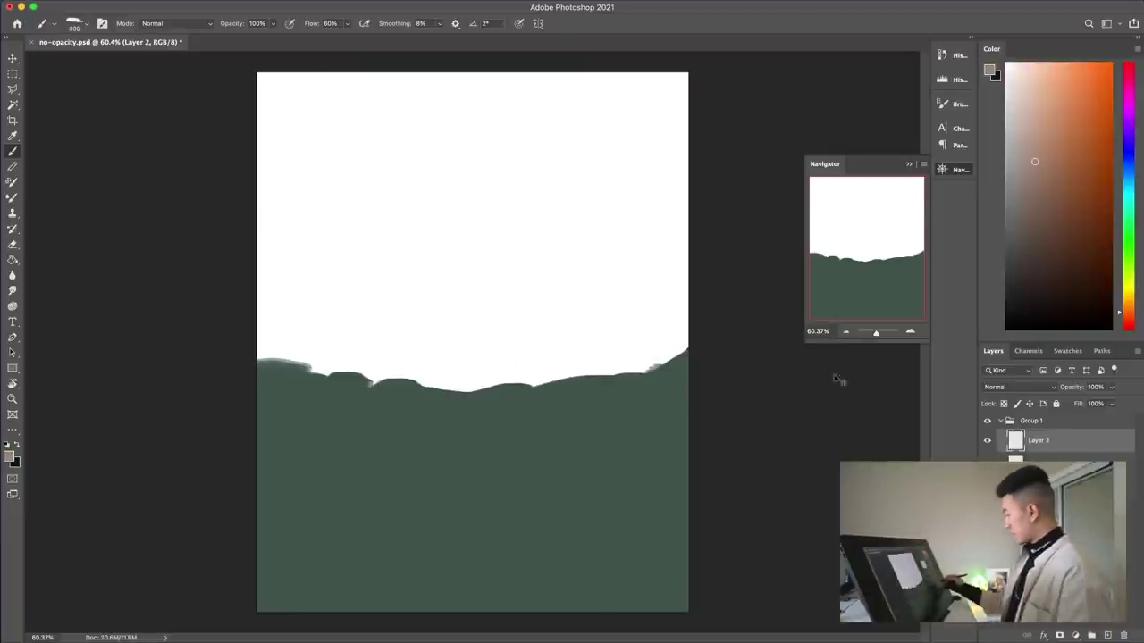
pyautogui.press('super+z')
pyautogui.press('g')
pyautogui.click(684, 343)
# Step: Paint pale beige clouds just above the field's horizon and up the right side of the sky
pyautogui.click(1027, 116)
pyautogui.click(1029, 105)
pyautogui.press('b')
pyautogui.moveTo(661, 294); pyautogui.dragTo(563, 368)
pyautogui.moveTo(281, 309); pyautogui.dragTo(339, 357)
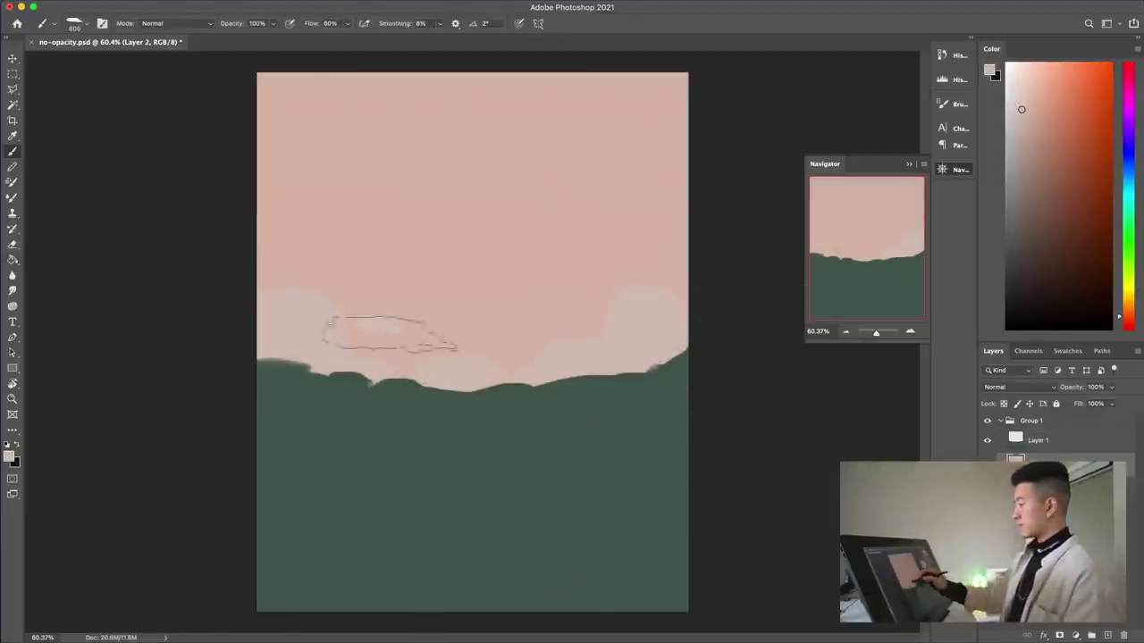
pyautogui.moveTo(617, 273); pyautogui.dragTo(669, 237)
# Step: Paint light grey-lavender clouds along the horizon and up the left side of the sky
pyautogui.click(1129, 152)
pyautogui.click(1015, 134)
pyautogui.moveTo(666, 312); pyautogui.dragTo(559, 368)
pyautogui.moveTo(487, 371)
pyautogui.mouseDown()
pyautogui.moveTo(286, 268)
pyautogui.moveTo(485, 294)
pyautogui.moveTo(332, 327)
pyautogui.moveTo(370, 331)
pyautogui.moveTo(375, 344)
pyautogui.mouseUp()
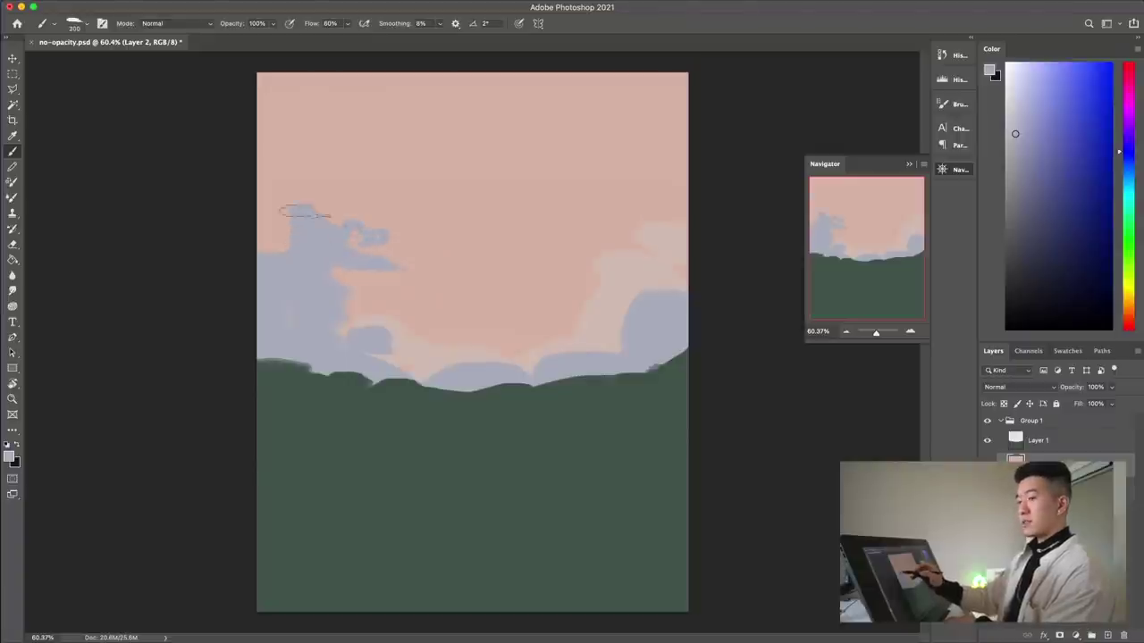
# Step: Add darker grey-lavender clouds at the sky's upper left, then extend clouds along the horizon and toward the right edge
pyautogui.moveTo(390, 237)
pyautogui.mouseDown()
pyautogui.moveTo(324, 204)
pyautogui.moveTo(268, 231)
pyautogui.mouseUp()
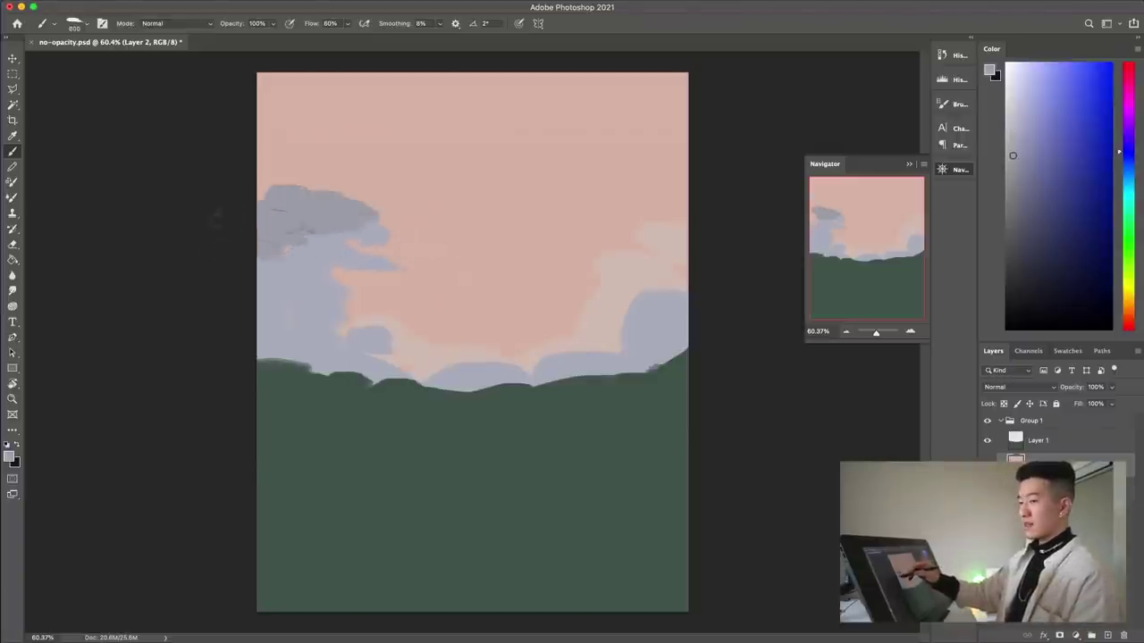
pyautogui.moveTo(390, 250); pyautogui.dragTo(400, 247)
pyautogui.press('super+z')
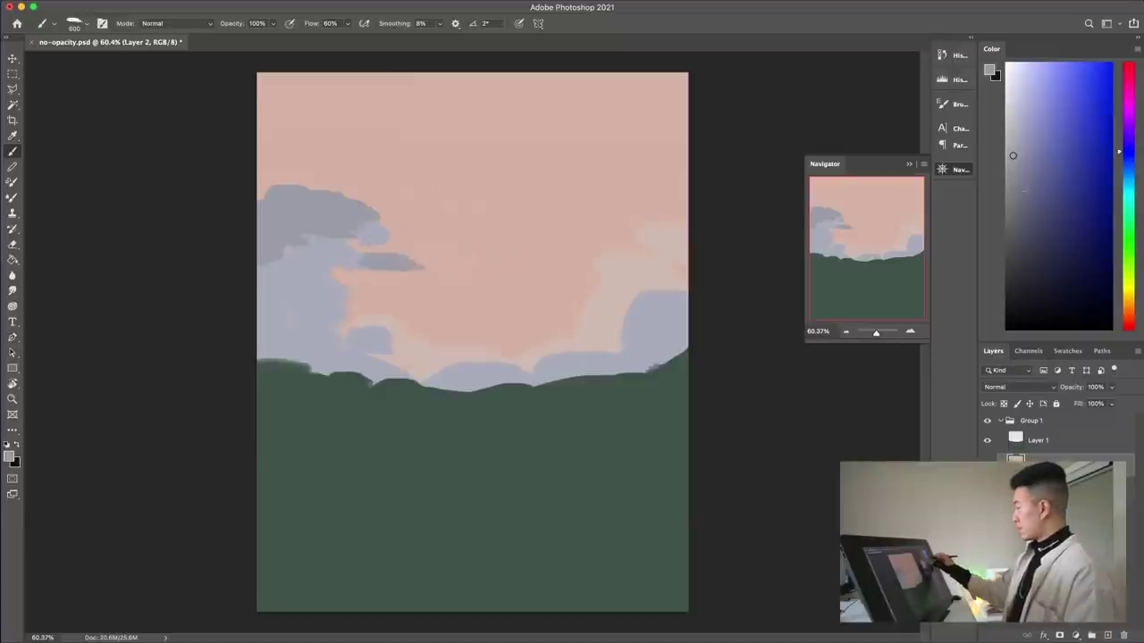
pyautogui.moveTo(393, 230)
pyautogui.mouseDown()
pyautogui.moveTo(295, 204)
pyautogui.moveTo(268, 174)
pyautogui.mouseUp()
pyautogui.moveTo(409, 251)
pyautogui.mouseDown()
pyautogui.moveTo(381, 248)
pyautogui.moveTo(409, 262)
pyautogui.moveTo(474, 214)
pyautogui.mouseUp()
pyautogui.click(426, 277)
pyautogui.press('super+z')
pyautogui.moveTo(406, 344)
pyautogui.mouseDown()
pyautogui.moveTo(391, 326)
pyautogui.moveTo(483, 344)
pyautogui.mouseUp()
pyautogui.moveTo(536, 349); pyautogui.dragTo(656, 268)
# Step: Paint the sampled peach tone up through the upper-right part of the sky
pyautogui.keyDown('alt'); pyautogui.click(659, 189); pyautogui.keyUp('alt')
pyautogui.moveTo(657, 199)
pyautogui.mouseDown()
pyautogui.moveTo(644, 233)
pyautogui.moveTo(657, 214)
pyautogui.moveTo(617, 90)
pyautogui.mouseUp()
pyautogui.keyDown('alt'); pyautogui.click(662, 177); pyautogui.keyUp('alt')
# Step: Erase along the green field's upper edge to soften it, ending with the Brush on the sky layer
pyautogui.press('e')
pyautogui.moveTo(293, 324)
pyautogui.mouseDown()
pyautogui.moveTo(270, 354)
pyautogui.moveTo(387, 372)
pyautogui.moveTo(684, 365)
pyautogui.mouseUp()
pyautogui.press('super+z')
pyautogui.click(1039, 441)
pyautogui.click(1037, 460)
pyautogui.press('b')
# Step: Brush a pale pink cloud area across the upper-left part of the sky
pyautogui.keyDown('alt'); pyautogui.click(593, 180); pyautogui.keyUp('alt')
pyautogui.moveTo(447, 161); pyautogui.dragTo(277, 99)
pyautogui.moveTo(393, 161)
pyautogui.mouseDown()
pyautogui.moveTo(554, 187)
pyautogui.moveTo(344, 103)
pyautogui.mouseUp()
# Step: Choose warm yellow-orange tones and paint a light cloud band across the upper sky
pyautogui.click(1129, 306)
pyautogui.click(1039, 78)
pyautogui.click(1128, 316)
pyautogui.click(1040, 117)
pyautogui.moveTo(541, 158)
pyautogui.mouseDown()
pyautogui.moveTo(626, 136)
pyautogui.moveTo(683, 143)
pyautogui.moveTo(558, 177)
pyautogui.mouseUp()
# Step: Paint orange clouds near the right edge of the sky and small colour accents below them
pyautogui.click(1055, 79)
pyautogui.click(1063, 97)
pyautogui.press('super+z')
pyautogui.moveTo(620, 198); pyautogui.dragTo(684, 214)
pyautogui.moveTo(592, 235); pyautogui.dragTo(624, 252)
pyautogui.moveTo(643, 206); pyautogui.dragTo(683, 242)
pyautogui.keyDown('alt'); pyautogui.click(585, 299); pyautogui.keyUp('alt')
pyautogui.moveTo(599, 277)
pyautogui.mouseDown()
pyautogui.moveTo(545, 313)
pyautogui.moveTo(618, 322)
pyautogui.mouseUp()
# Step: Paint soft pink clouds across the middle of the sky with an enlarged brush
pyautogui.click(1129, 71)
pyautogui.click(1012, 114)
pyautogui.click(1024, 117)
pyautogui.press(']')
pyautogui.press(']')
pyautogui.press(']')
pyautogui.press(']')
pyautogui.moveTo(527, 282)
pyautogui.mouseDown()
pyautogui.moveTo(438, 313)
pyautogui.moveTo(376, 286)
pyautogui.mouseUp()
pyautogui.click(1031, 106)
pyautogui.moveTo(482, 275); pyautogui.dragTo(420, 282)
pyautogui.moveTo(357, 243); pyautogui.dragTo(333, 254)
pyautogui.moveTo(536, 258); pyautogui.dragTo(447, 259)
# Step: Add brighter pink and salmon patches to the central clouds, with smaller touches near the yellow band
pyautogui.click(1037, 89)
pyautogui.moveTo(403, 214); pyautogui.dragTo(456, 239)
pyautogui.click(1129, 329)
pyautogui.moveTo(536, 255)
pyautogui.mouseDown()
pyautogui.moveTo(583, 243)
pyautogui.moveTo(572, 198)
pyautogui.mouseUp()
pyautogui.press('[')
pyautogui.press('[')
pyautogui.press('[')
pyautogui.press('[')
pyautogui.press('[')
pyautogui.moveTo(494, 213)
pyautogui.mouseDown()
pyautogui.moveTo(562, 194)
pyautogui.moveTo(496, 178)
pyautogui.mouseUp()
# Step: Paint dusty rose and mauve clouds along the top of the sky
pyautogui.click(1039, 109)
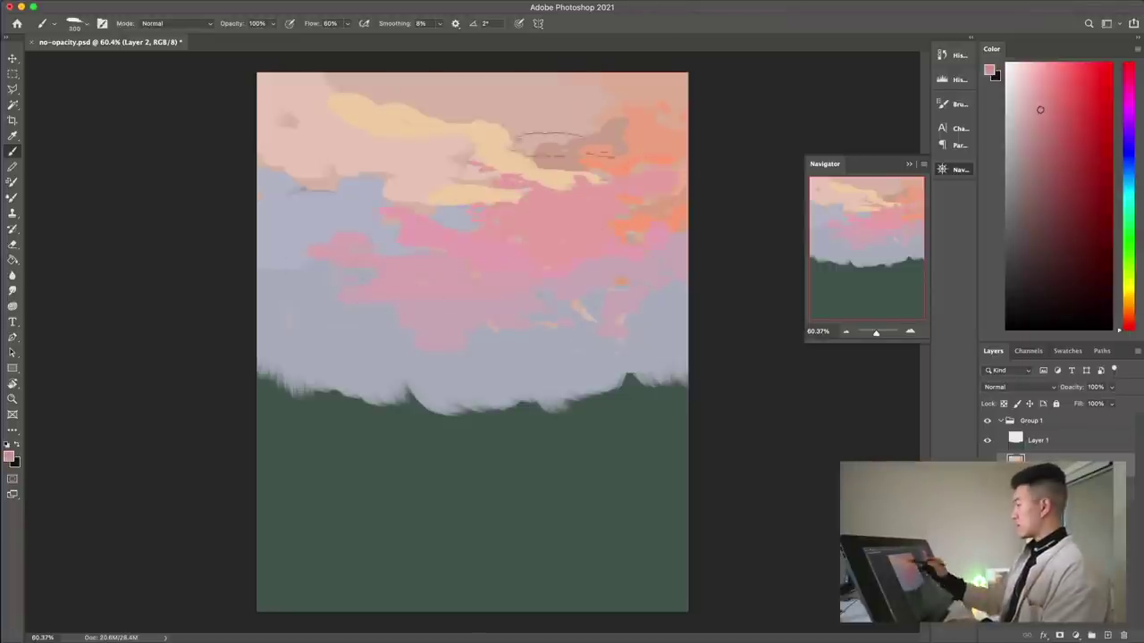
pyautogui.moveTo(574, 152); pyautogui.dragTo(525, 150)
pyautogui.click(1026, 105)
pyautogui.moveTo(608, 115); pyautogui.dragTo(500, 134)
pyautogui.click(1030, 118)
pyautogui.moveTo(505, 116); pyautogui.dragTo(349, 79)
# Step: Paint darker grey-lavender clouds above the horizon and along the sky's left edge with an enlarged brush
pyautogui.keyDown('alt'); pyautogui.click(585, 302); pyautogui.keyUp('alt')
pyautogui.click(1019, 145)
pyautogui.press(']')
pyautogui.press(']')
pyautogui.press(']')
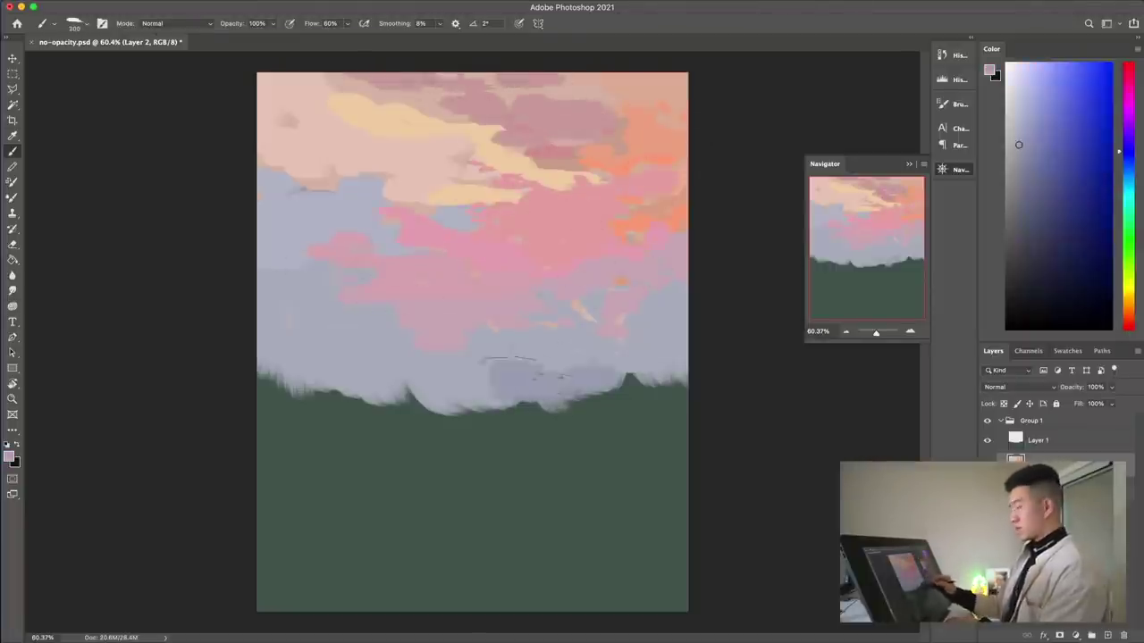
pyautogui.moveTo(572, 381); pyautogui.dragTo(536, 379)
pyautogui.moveTo(330, 344); pyautogui.dragTo(291, 362)
pyautogui.moveTo(268, 326); pyautogui.dragTo(291, 281)
pyautogui.moveTo(493, 379); pyautogui.dragTo(440, 396)
pyautogui.moveTo(682, 366); pyautogui.dragTo(658, 377)
# Step: Sample the cloud colour near the horizon and broaden the lower-right clouds with a larger brush
pyautogui.keyDown('alt'); pyautogui.click(514, 363); pyautogui.keyUp('alt')
pyautogui.press(']')
pyautogui.press(']')
pyautogui.press(']')
pyautogui.moveTo(545, 348); pyautogui.dragTo(626, 358)
pyautogui.moveTo(684, 340); pyautogui.dragTo(657, 355)
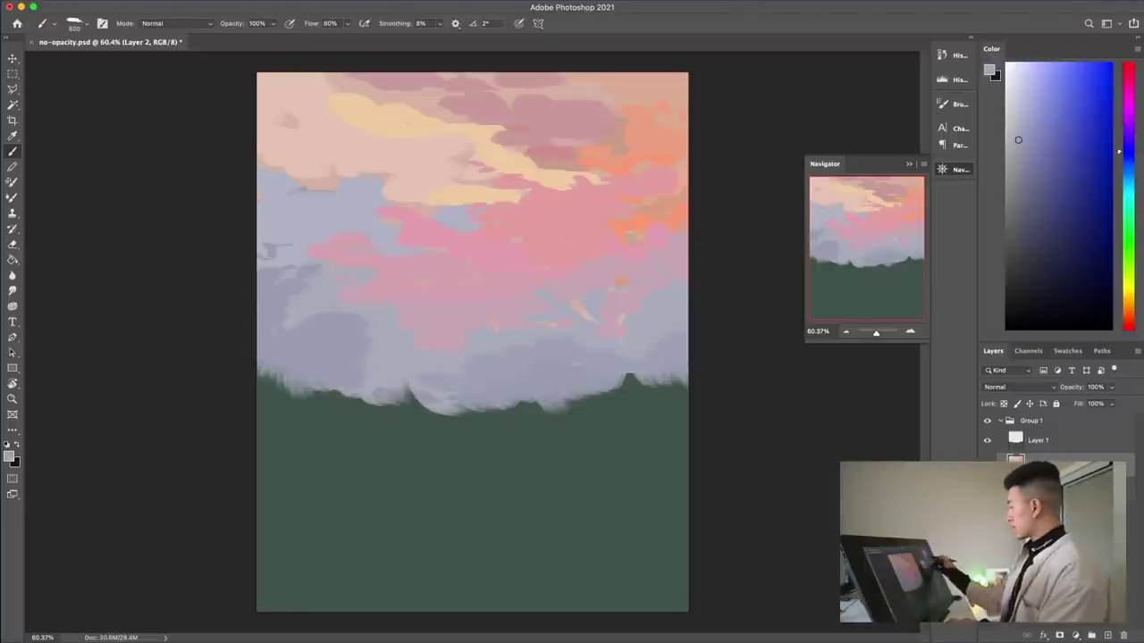
# Step: Brush lighter lavender highlights into the low clouds and up the left side of the sky
pyautogui.moveTo(565, 339); pyautogui.dragTo(517, 349)
pyautogui.moveTo(683, 327); pyautogui.dragTo(652, 330)
pyautogui.moveTo(367, 326); pyautogui.dragTo(290, 340)
pyautogui.moveTo(268, 322); pyautogui.dragTo(299, 272)
pyautogui.press('[')
pyautogui.moveTo(286, 348); pyautogui.dragTo(313, 357)
pyautogui.moveTo(277, 215); pyautogui.dragTo(313, 193)
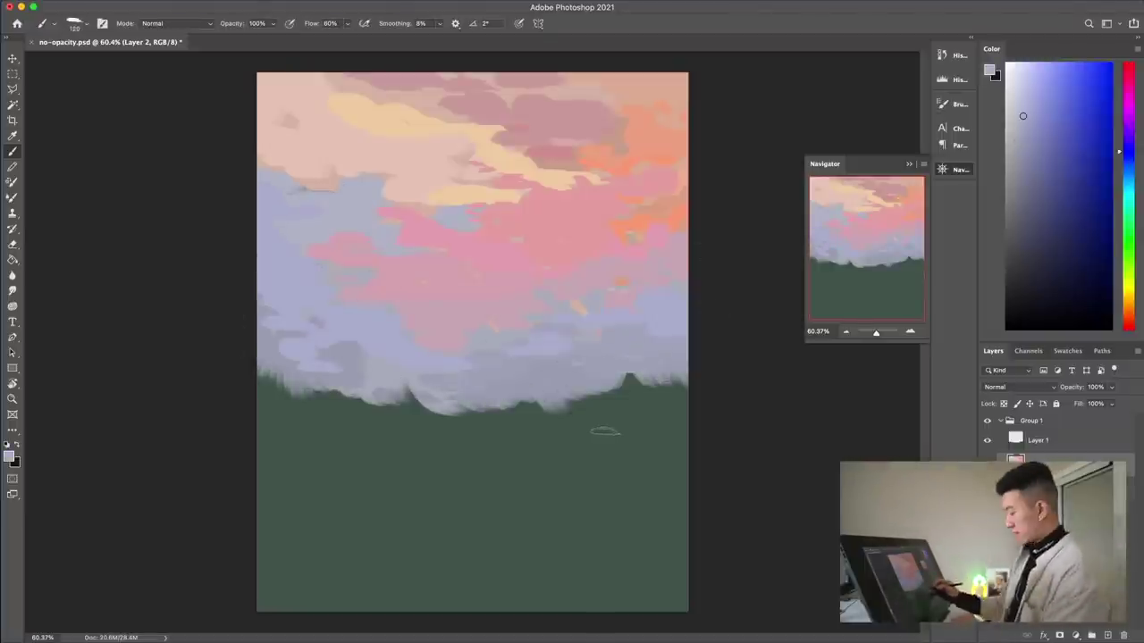
# Step: Paint a very dark green foreground with pointed grass shapes across the lower field on Layer 1
pyautogui.click(1037, 440)
pyautogui.keyDown('alt'); pyautogui.click(554, 439); pyautogui.keyUp('alt')
pyautogui.click(1024, 284)
pyautogui.press(']')
pyautogui.press(']')
pyautogui.press(']')
pyautogui.moveTo(662, 483); pyautogui.dragTo(626, 590)
pyautogui.moveTo(572, 581); pyautogui.dragTo(286, 572)
pyautogui.moveTo(286, 554)
pyautogui.mouseDown()
pyautogui.moveTo(277, 474)
pyautogui.moveTo(626, 500)
pyautogui.mouseUp()
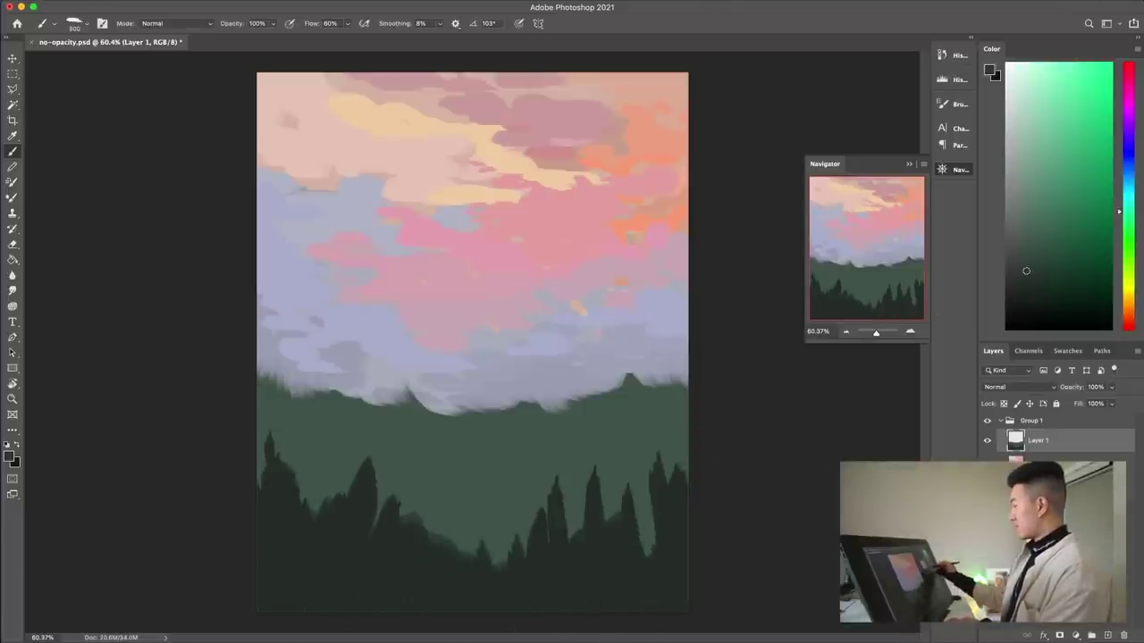
pyautogui.moveTo(396, 483)
pyautogui.mouseDown()
pyautogui.moveTo(268, 455)
pyautogui.moveTo(317, 555)
pyautogui.moveTo(344, 487)
pyautogui.moveTo(433, 549)
pyautogui.moveTo(518, 514)
pyautogui.moveTo(537, 537)
pyautogui.moveTo(676, 501)
pyautogui.moveTo(679, 545)
pyautogui.mouseUp()
# Step: Paint muted olive-green grass strokes through the middle and right of the field
pyautogui.click(1129, 238)
pyautogui.moveTo(524, 455); pyautogui.dragTo(517, 497)
pyautogui.click(1027, 243)
pyautogui.moveTo(631, 397); pyautogui.dragTo(619, 469)
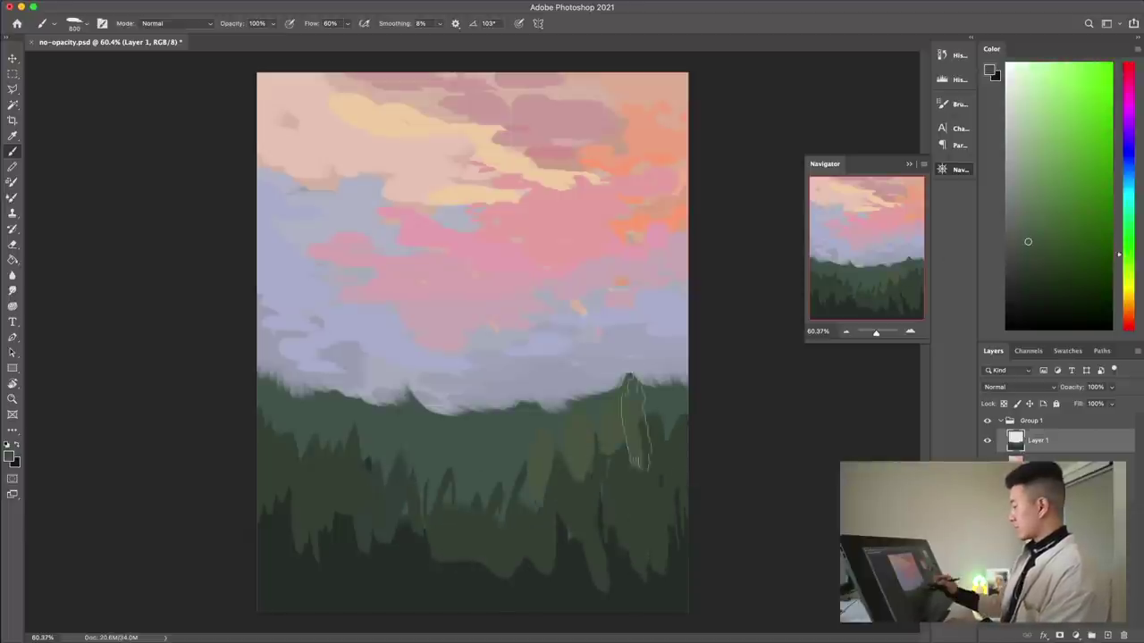
pyautogui.moveTo(669, 416); pyautogui.dragTo(652, 499)
# Step: Paint lighter yellow-green grass along the field's upper edge from right to left
pyautogui.click(1130, 264)
pyautogui.moveTo(651, 372); pyautogui.dragTo(651, 422)
pyautogui.moveTo(610, 373); pyautogui.dragTo(610, 403)
pyautogui.moveTo(511, 393); pyautogui.dragTo(431, 460)
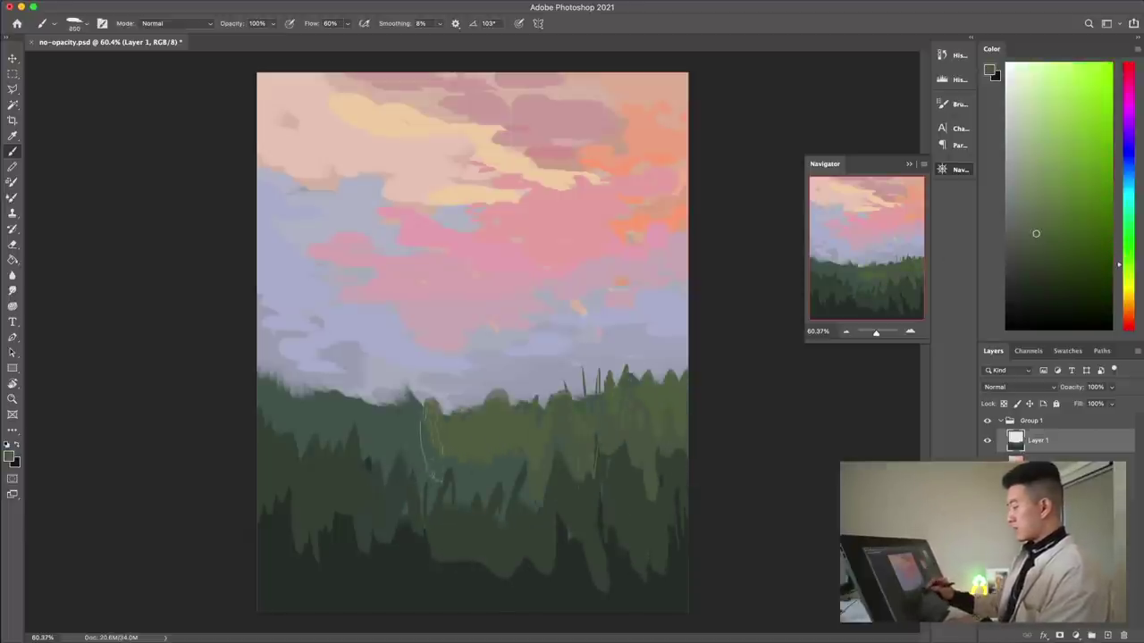
pyautogui.moveTo(402, 386); pyautogui.dragTo(331, 420)
pyautogui.moveTo(295, 391); pyautogui.dragTo(261, 407)
# Step: Paint thin grass blades through the upper-middle field with a smaller brush in a sampled green
pyautogui.keyDown('alt'); pyautogui.click(393, 456); pyautogui.keyUp('alt')
pyautogui.press('[')
pyautogui.moveTo(418, 404); pyautogui.dragTo(398, 472)
pyautogui.moveTo(487, 429); pyautogui.dragTo(469, 502)
pyautogui.moveTo(570, 396); pyautogui.dragTo(545, 483)
# Step: Paint long grass blades across the whole field in the sampled darkest green
pyautogui.keyDown('alt'); pyautogui.click(351, 508); pyautogui.keyUp('alt')
pyautogui.press(']')
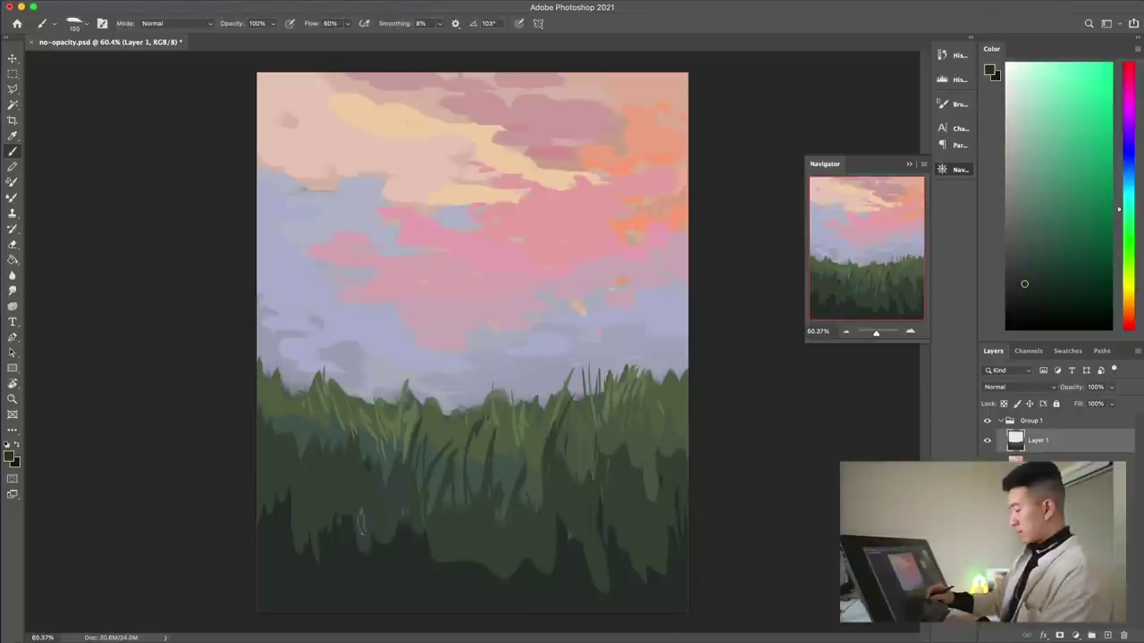
pyautogui.moveTo(332, 413); pyautogui.dragTo(345, 513)
pyautogui.moveTo(286, 416); pyautogui.dragTo(308, 493)
pyautogui.moveTo(640, 412); pyautogui.dragTo(601, 553)
pyautogui.moveTo(677, 389); pyautogui.dragTo(666, 549)
pyautogui.moveTo(571, 431); pyautogui.dragTo(545, 570)
pyautogui.moveTo(503, 456)
pyautogui.mouseDown()
pyautogui.moveTo(485, 547)
pyautogui.moveTo(452, 451)
pyautogui.mouseUp()
pyautogui.moveTo(535, 572); pyautogui.dragTo(547, 442)
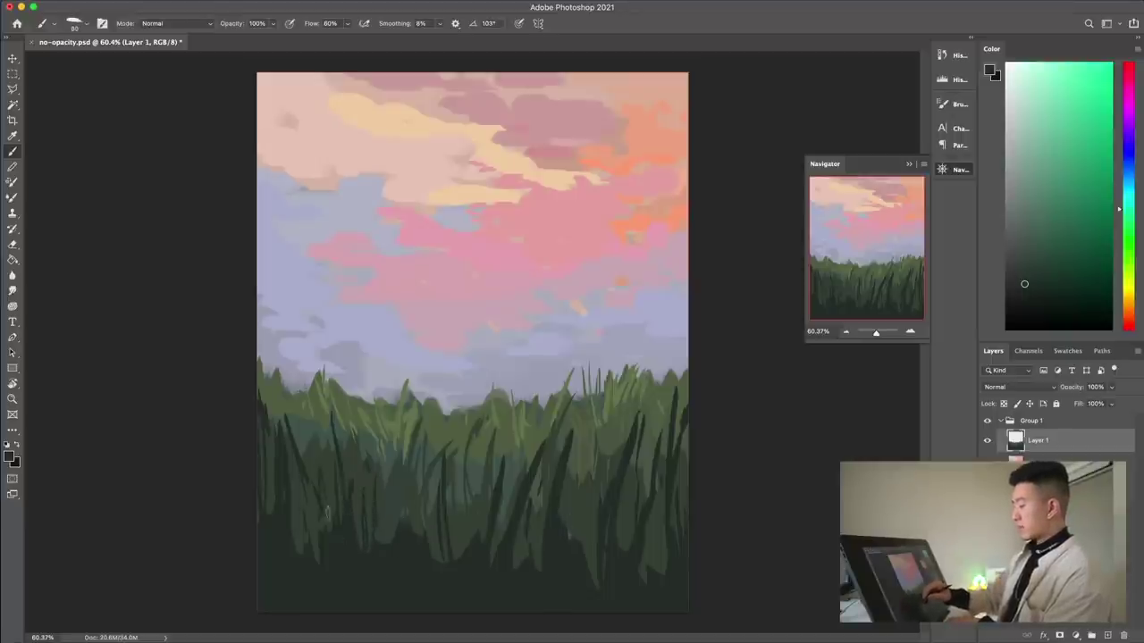
pyautogui.moveTo(272, 487); pyautogui.dragTo(268, 434)
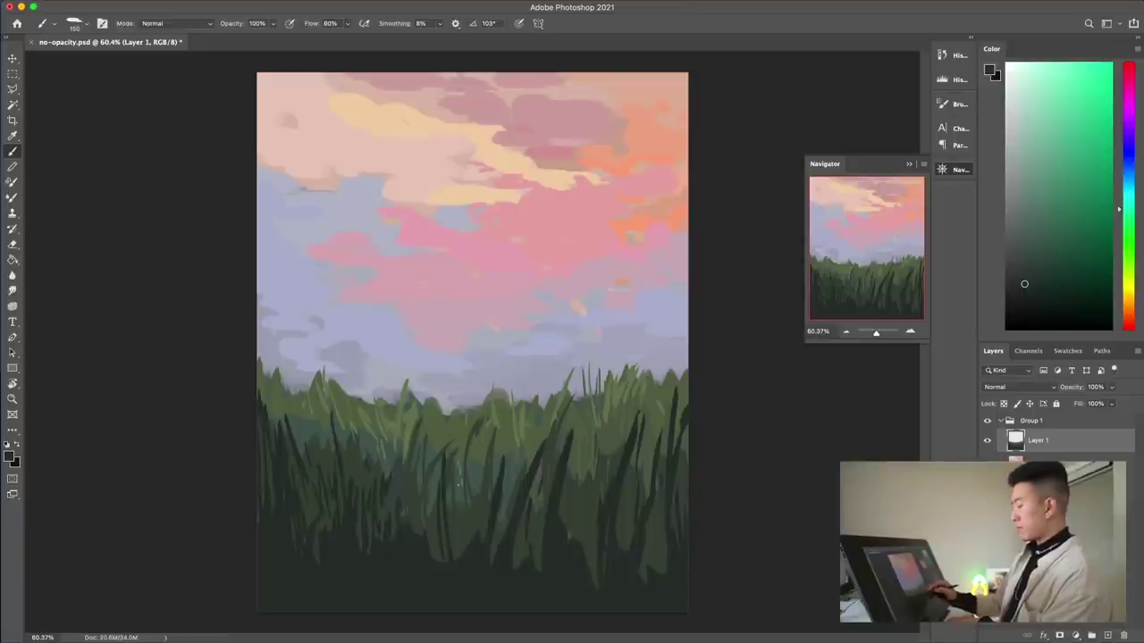
# Step: Paint fine grass blades in a sampled mid green over the dark foreground with a much smaller brush
pyautogui.keyDown('alt'); pyautogui.click(589, 536); pyautogui.keyUp('alt')
pyautogui.press('[')
pyautogui.press('[')
pyautogui.press('[')
pyautogui.press('[')
pyautogui.press('[')
pyautogui.press('[')
pyautogui.moveTo(558, 611); pyautogui.dragTo(563, 518)
pyautogui.moveTo(537, 610); pyautogui.dragTo(538, 570)
pyautogui.moveTo(485, 599); pyautogui.dragTo(491, 560)
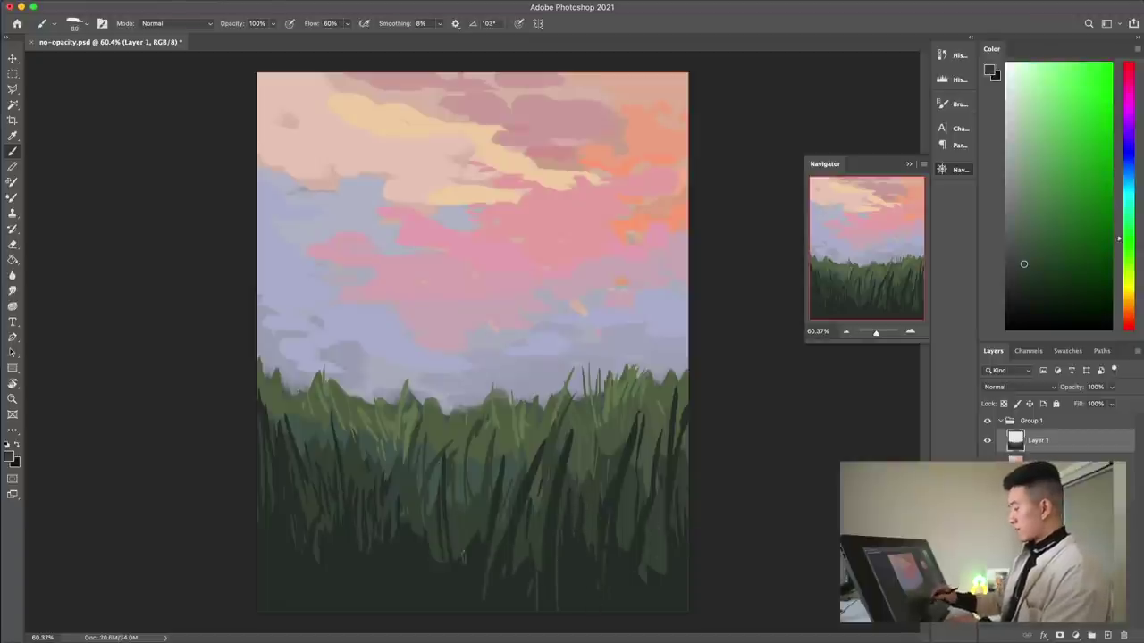
# Step: Add more long thin grass blades along the dark bottom of the field at both sides
pyautogui.moveTo(298, 605); pyautogui.dragTo(279, 513)
pyautogui.moveTo(607, 609); pyautogui.dragTo(629, 550)
pyautogui.moveTo(636, 608); pyautogui.dragTo(645, 579)
# Step: Paint lighter thin grass blades rising above the field's upper edge in a sampled yellow-green with a smaller brush
pyautogui.keyDown('alt'); pyautogui.click(590, 398); pyautogui.keyUp('alt')
pyautogui.press('[')
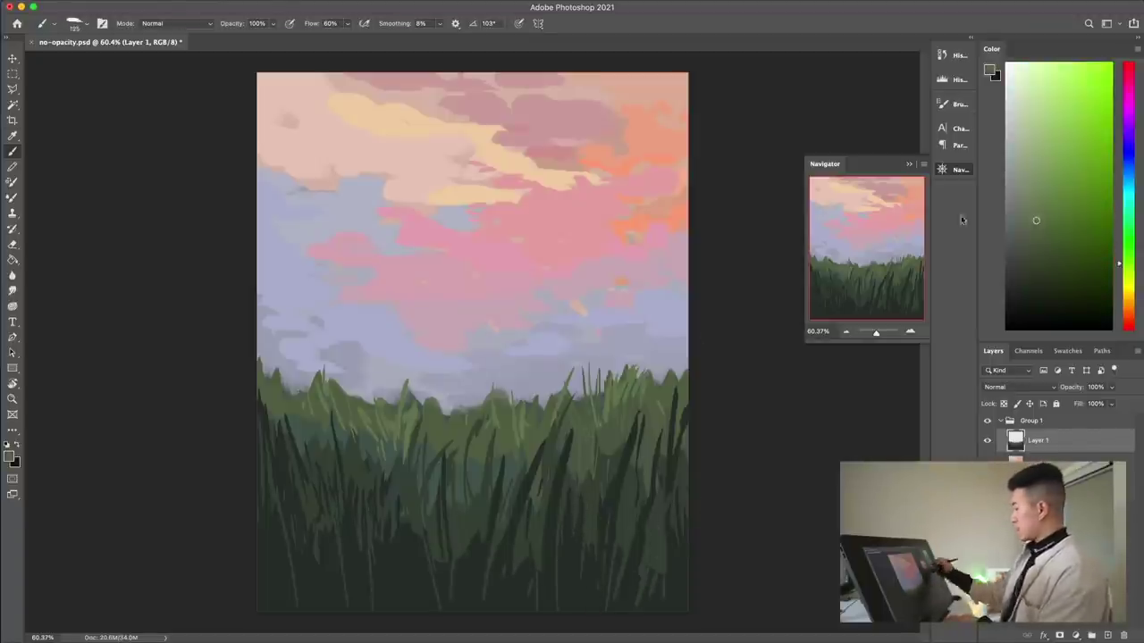
pyautogui.moveTo(579, 420); pyautogui.dragTo(576, 356)
pyautogui.moveTo(664, 415); pyautogui.dragTo(674, 361)
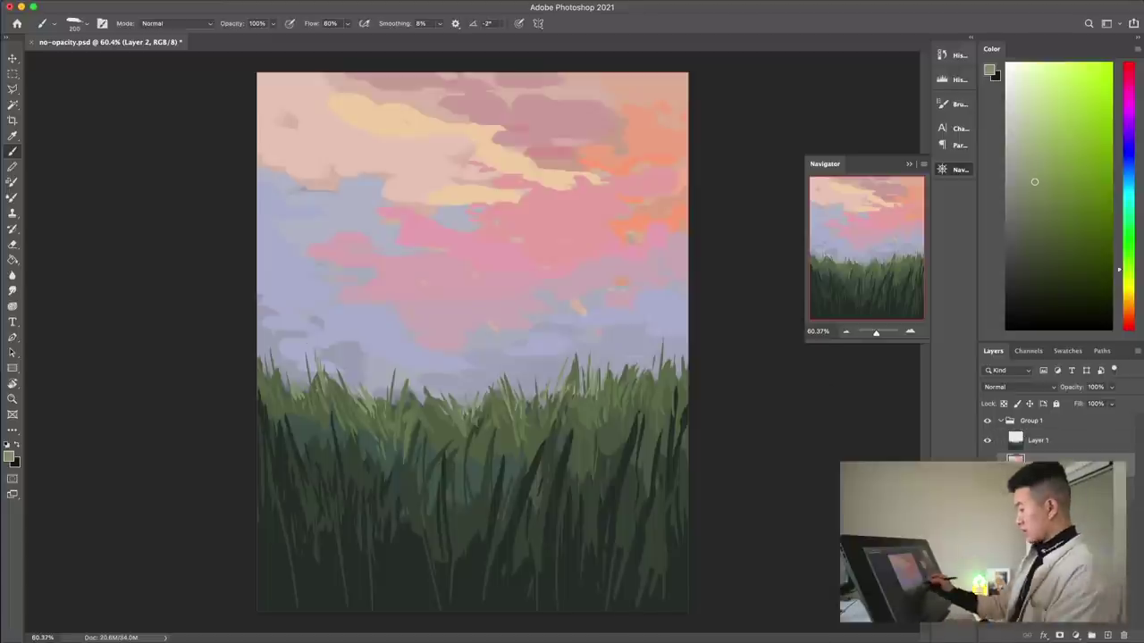
# Step: On Layer 2, paint golden-yellow cloud highlights across the upper-right sky and the upper-left corner in a sampled yellow
pyautogui.keyDown('alt'); pyautogui.click(579, 181); pyautogui.keyUp('alt')
pyautogui.press(']')
pyautogui.press(']')
pyautogui.press(']')
pyautogui.moveTo(517, 189); pyautogui.dragTo(676, 161)
pyautogui.moveTo(572, 191); pyautogui.dragTo(536, 202)
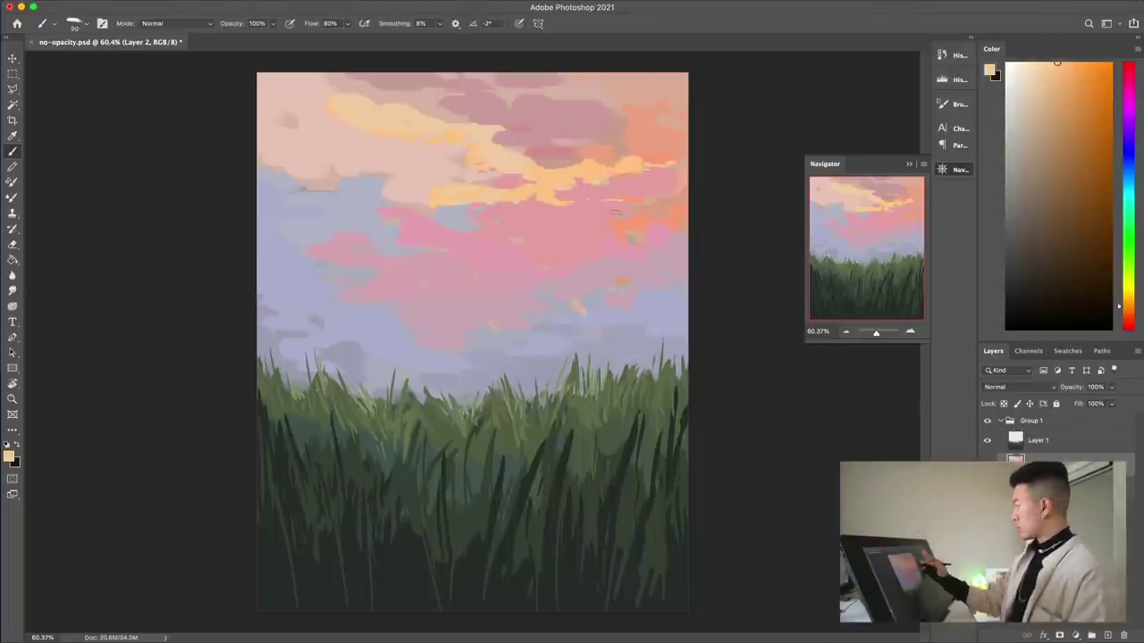
pyautogui.moveTo(507, 157); pyautogui.dragTo(524, 176)
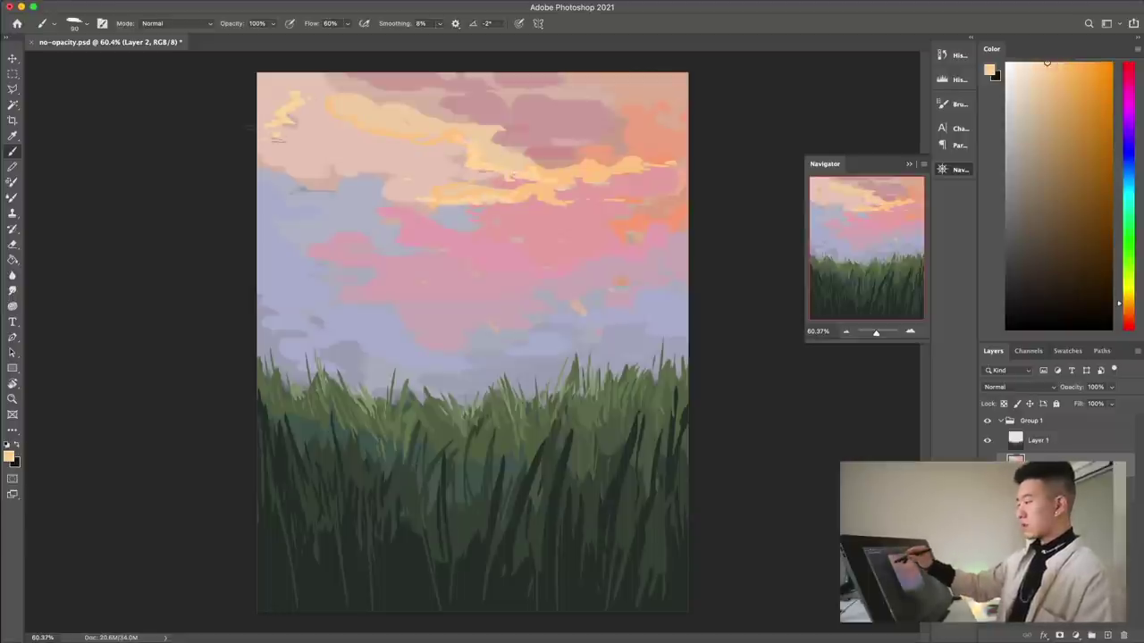
pyautogui.moveTo(277, 138); pyautogui.dragTo(367, 125)
# Step: Paint dusty rose over the purple clouds along the sky's top and add sampled orange strokes near its right edge
pyautogui.keyDown('alt'); pyautogui.click(519, 144); pyautogui.keyUp('alt')
pyautogui.moveTo(488, 141)
pyautogui.mouseDown()
pyautogui.moveTo(558, 161)
pyautogui.moveTo(419, 102)
pyautogui.moveTo(487, 80)
pyautogui.moveTo(684, 120)
pyautogui.mouseUp()
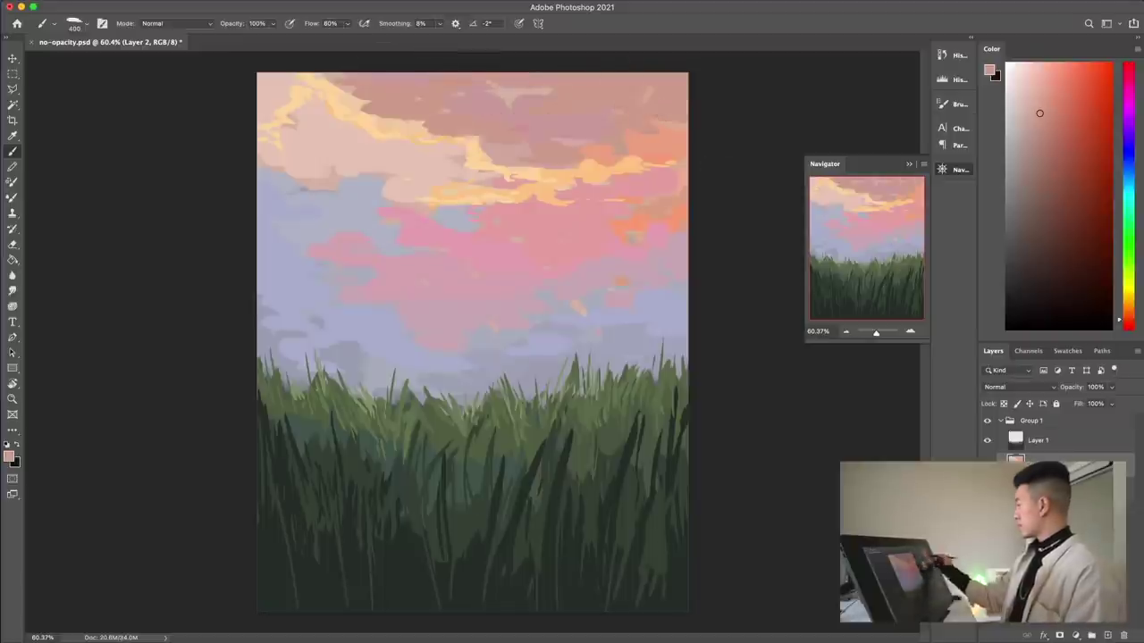
pyautogui.moveTo(344, 72); pyautogui.dragTo(313, 69)
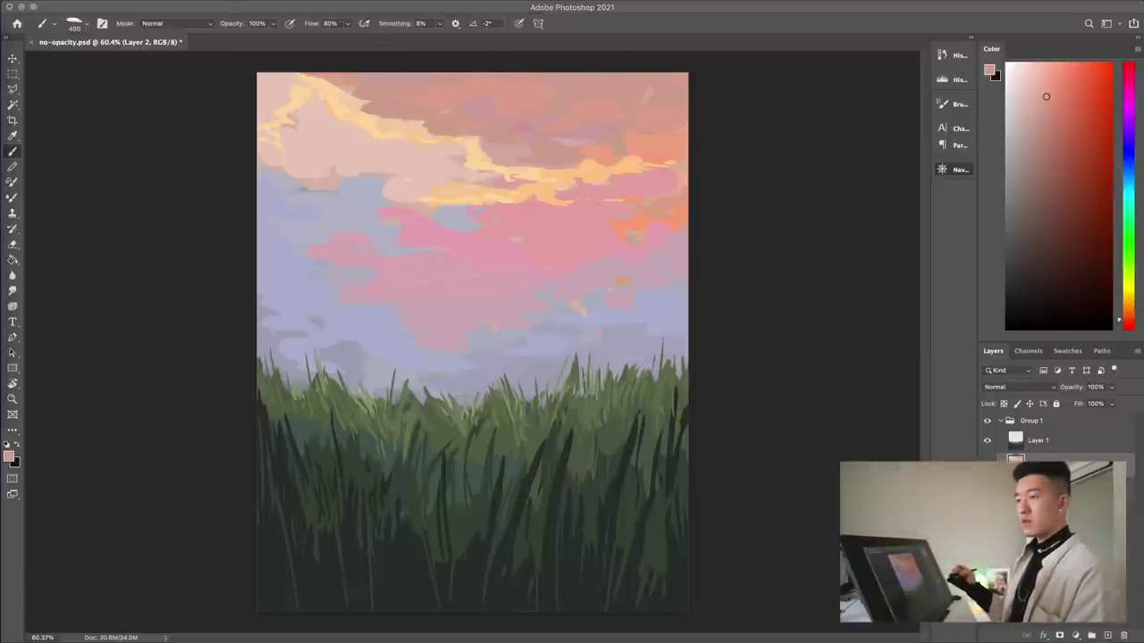
pyautogui.keyDown('alt'); pyautogui.click(658, 210); pyautogui.keyUp('alt')
pyautogui.moveTo(670, 212)
pyautogui.mouseDown()
pyautogui.moveTo(621, 207)
pyautogui.moveTo(636, 190)
pyautogui.mouseUp()
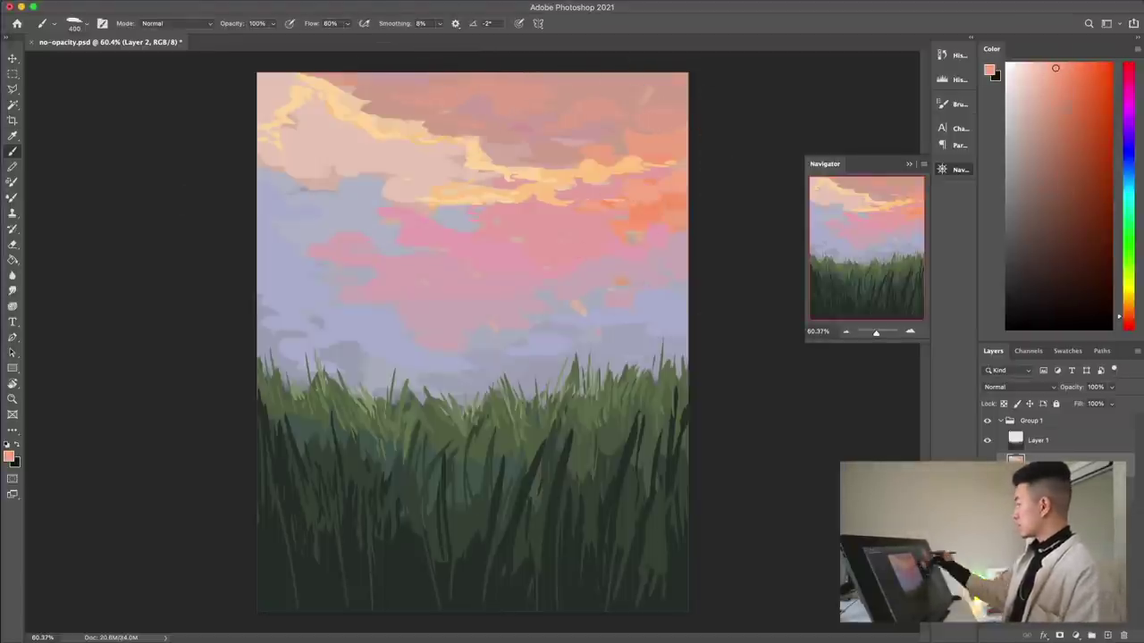
# Step: Extend the golden cloud down into the middle of the sky and shade the area above it in a sampled mauve
pyautogui.keyDown('alt'); pyautogui.click(527, 190); pyautogui.keyUp('alt')
pyautogui.moveTo(535, 192)
pyautogui.mouseDown()
pyautogui.moveTo(487, 210)
pyautogui.moveTo(492, 229)
pyautogui.mouseUp()
pyautogui.moveTo(439, 202); pyautogui.dragTo(415, 217)
pyautogui.keyDown('alt'); pyautogui.click(521, 151); pyautogui.keyUp('alt')
pyautogui.moveTo(417, 179); pyautogui.dragTo(388, 177)
pyautogui.moveTo(487, 169); pyautogui.dragTo(446, 174)
# Step: Add small warm cloud accents with a smaller brush, and extend the pale pink cloud's lower edge using a larger brush and sampled pink
pyautogui.press('[')
pyautogui.press('[')
pyautogui.press('[')
pyautogui.press('[')
pyautogui.press('[')
pyautogui.press('[')
pyautogui.keyDown('alt'); pyautogui.click(438, 217); pyautogui.keyUp('alt')
pyautogui.press(']')
pyautogui.press(']')
pyautogui.press(']')
pyautogui.press(']')
pyautogui.press(']')
pyautogui.press(']')
pyautogui.press(']')
pyautogui.keyDown('alt'); pyautogui.click(395, 188); pyautogui.keyUp('alt')
pyautogui.moveTo(366, 203); pyautogui.dragTo(300, 183)
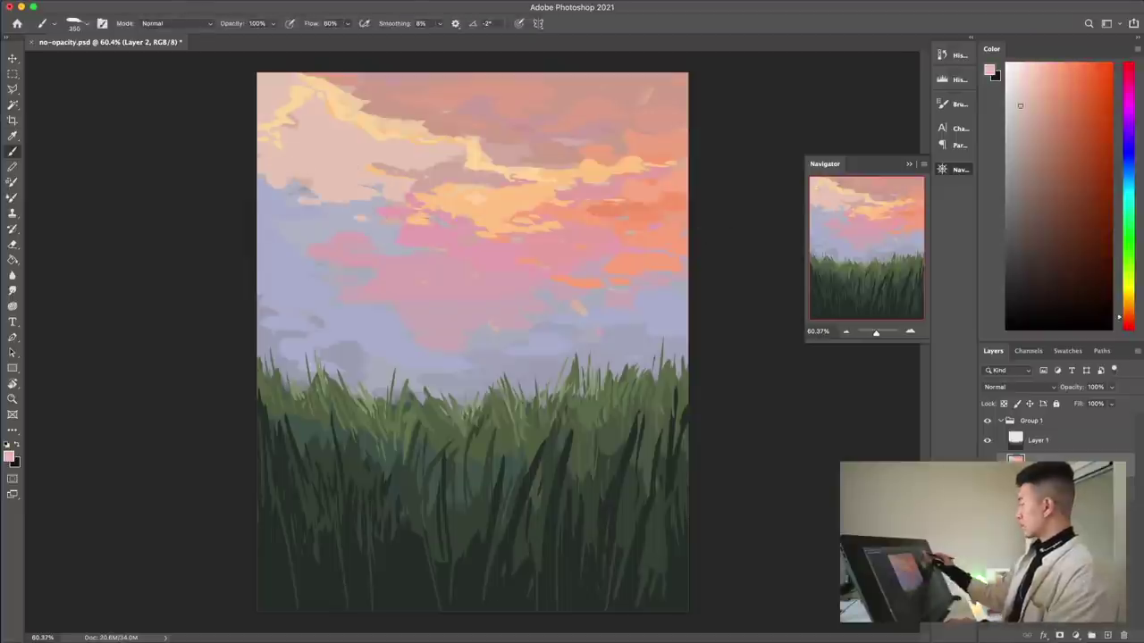
# Step: Paint soft beige-grey shadows under the pale cloud on the sky's left side, blending them into the blue with sampled colours
pyautogui.keyDown('alt'); pyautogui.click(333, 172); pyautogui.keyUp('alt')
pyautogui.moveTo(304, 136); pyautogui.dragTo(272, 183)
pyautogui.moveTo(375, 183); pyautogui.dragTo(304, 213)
pyautogui.keyDown('alt'); pyautogui.click(333, 239); pyautogui.keyUp('alt')
pyautogui.moveTo(289, 210)
pyautogui.mouseDown()
pyautogui.moveTo(263, 231)
pyautogui.moveTo(266, 211)
pyautogui.moveTo(259, 231)
pyautogui.mouseUp()
pyautogui.keyDown('alt'); pyautogui.click(322, 208); pyautogui.keyUp('alt')
pyautogui.keyDown('alt'); pyautogui.click(338, 210); pyautogui.keyUp('alt')
pyautogui.keyDown('alt'); pyautogui.click(294, 276); pyautogui.keyUp('alt')
pyautogui.moveTo(279, 175)
pyautogui.mouseDown()
pyautogui.moveTo(274, 244)
pyautogui.moveTo(306, 247)
pyautogui.mouseUp()
pyautogui.moveTo(309, 249); pyautogui.dragTo(371, 242)
# Step: Paint lavender and deeper blue-violet strokes along the low sky just above the grass
pyautogui.keyDown('alt'); pyautogui.click(273, 237); pyautogui.keyUp('alt')
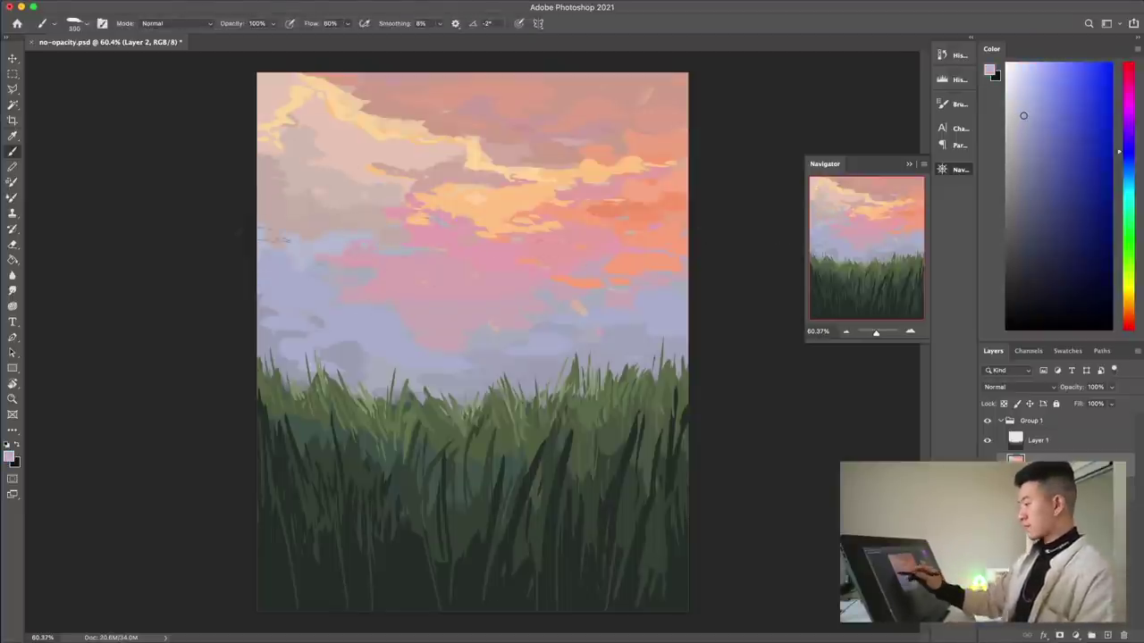
pyautogui.moveTo(506, 370); pyautogui.dragTo(442, 392)
pyautogui.click(1033, 125)
pyautogui.moveTo(550, 373); pyautogui.dragTo(516, 393)
pyautogui.click(1035, 109)
pyautogui.moveTo(682, 348); pyautogui.dragTo(619, 367)
pyautogui.moveTo(478, 390); pyautogui.dragTo(400, 384)
pyautogui.moveTo(264, 310); pyautogui.dragTo(305, 319)
pyautogui.moveTo(284, 354); pyautogui.dragTo(305, 366)
pyautogui.moveTo(394, 371); pyautogui.dragTo(364, 347)
# Step: Paint lighter lavender cloud strokes across the low sky on both sides
pyautogui.click(1027, 100)
pyautogui.moveTo(277, 327); pyautogui.dragTo(379, 359)
pyautogui.moveTo(260, 309); pyautogui.dragTo(321, 338)
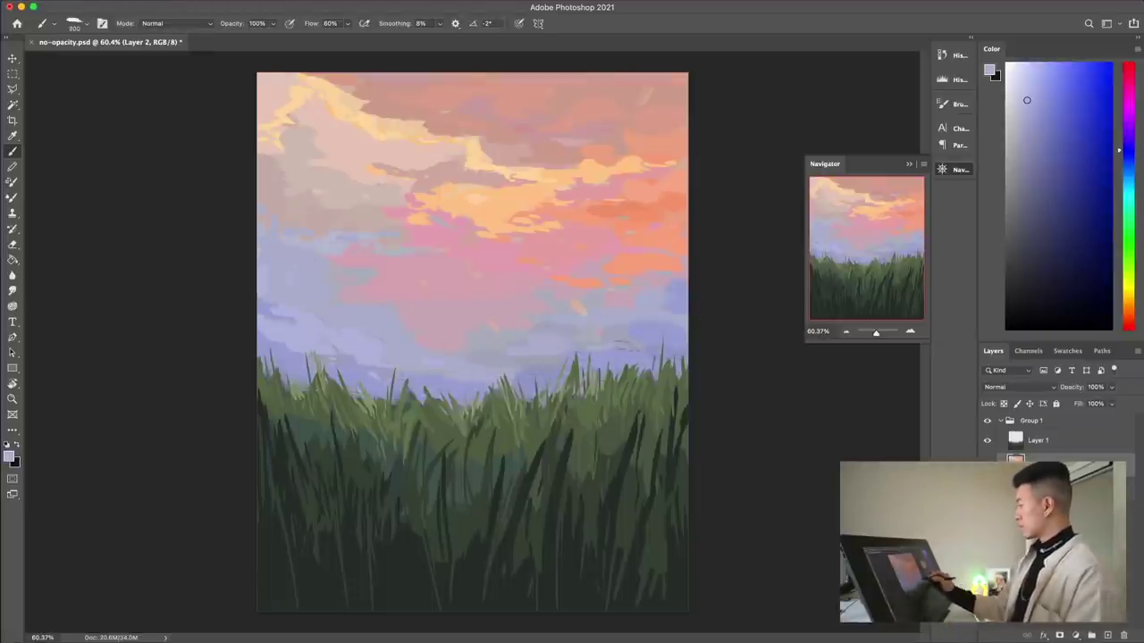
pyautogui.moveTo(645, 322); pyautogui.dragTo(616, 347)
pyautogui.moveTo(604, 341); pyautogui.dragTo(510, 365)
# Step: Paint thin golden-yellow highlights around the upper clouds and the upper-left cloud's edges with a much smaller brush in a sampled yellow
pyautogui.keyDown('alt'); pyautogui.click(353, 105); pyautogui.keyUp('alt')
pyautogui.press('[')
pyautogui.press('[')
pyautogui.press('[')
pyautogui.press('[')
pyautogui.press('[')
pyautogui.press('[')
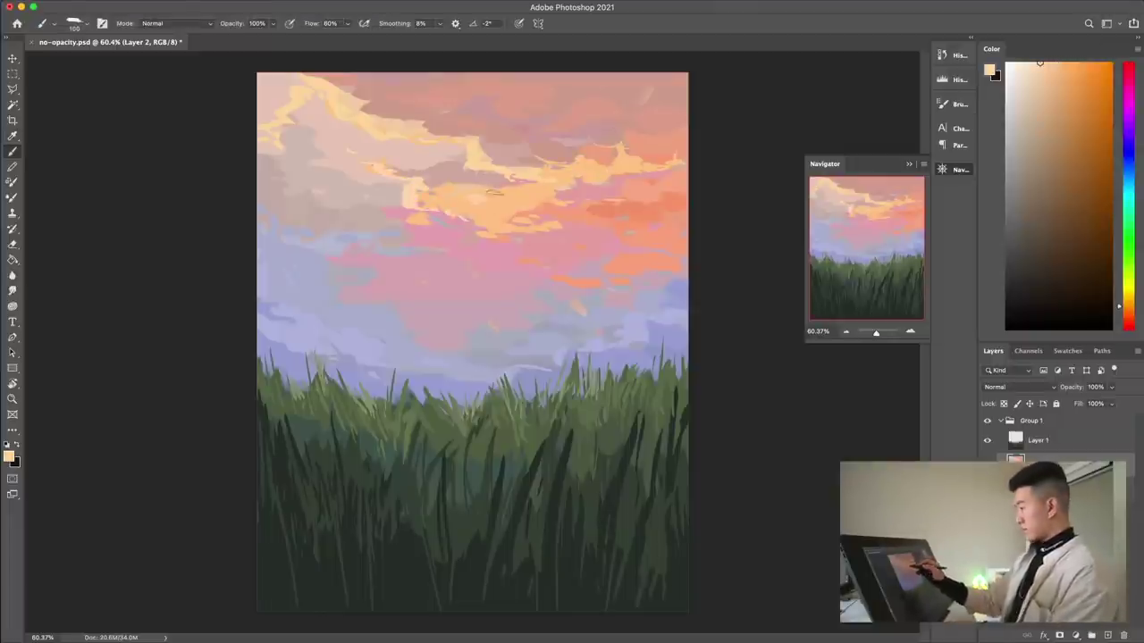
pyautogui.moveTo(380, 89); pyautogui.dragTo(424, 75)
pyautogui.moveTo(313, 75); pyautogui.dragTo(263, 113)
pyautogui.moveTo(379, 148); pyautogui.dragTo(434, 164)
pyautogui.moveTo(329, 155); pyautogui.dragTo(264, 186)
pyautogui.moveTo(282, 129); pyautogui.dragTo(260, 150)
pyautogui.keyDown('alt'); pyautogui.click(277, 82); pyautogui.keyUp('alt')
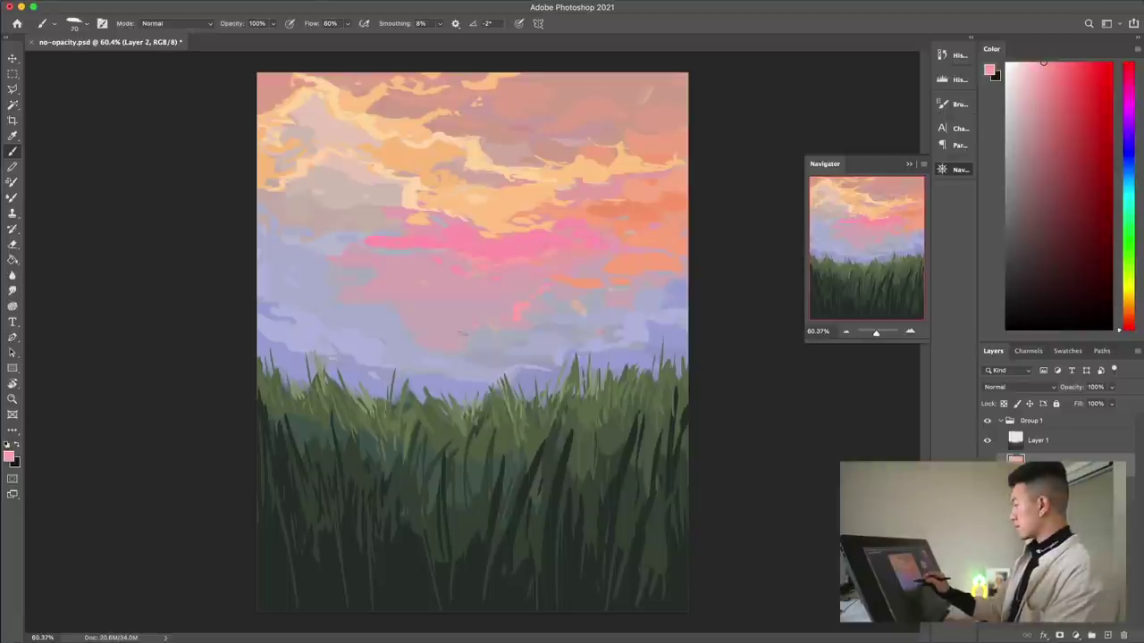
# Step: Break up the lower edges of the pink cloud with sampled grey-lavender strokes using a larger brush
pyautogui.keyDown('alt'); pyautogui.click(457, 292); pyautogui.keyUp('alt')
pyautogui.keyDown('alt'); pyautogui.click(527, 346); pyautogui.keyUp('alt')
pyautogui.press(']')
pyautogui.press(']')
pyautogui.press(']')
pyautogui.press(']')
pyautogui.press(']')
pyautogui.press(']')
pyautogui.press(']')
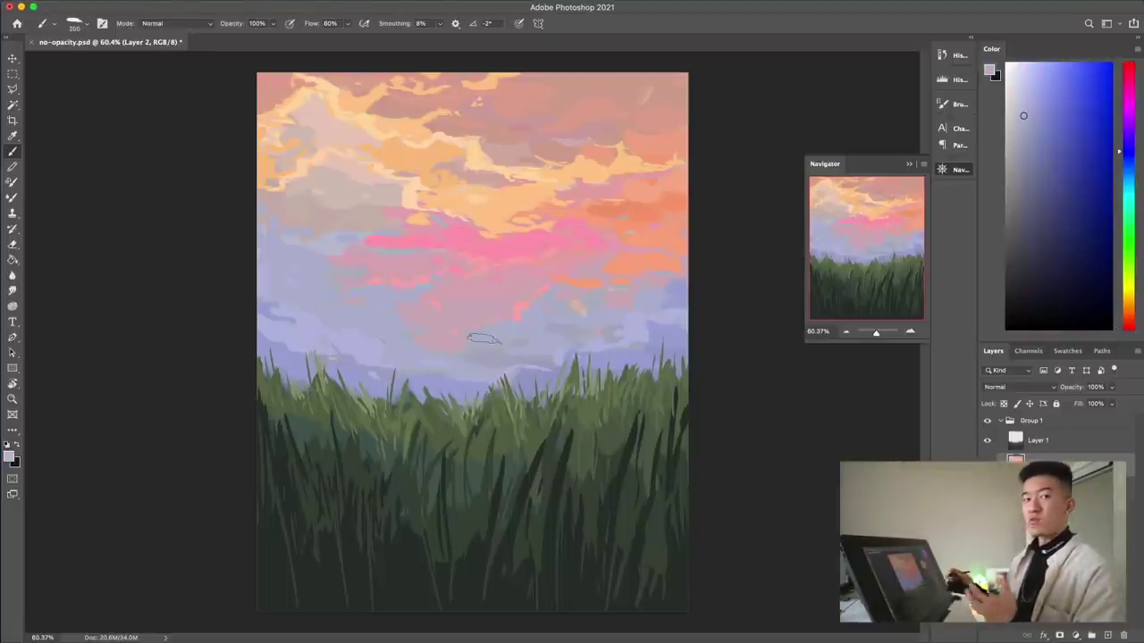
# Step: Paint blue-violet strokes on the sky's left and right sides with a smaller brush, adjusting the sampled colour to a brighter blue
pyautogui.keyDown('alt'); pyautogui.click(349, 362); pyautogui.keyUp('alt')
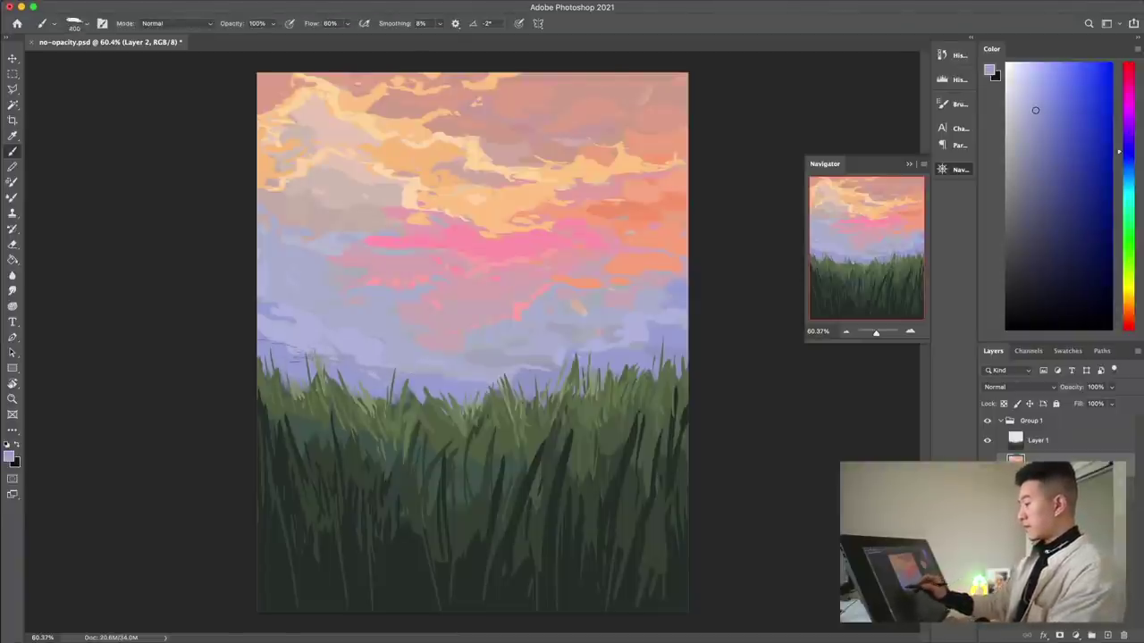
pyautogui.press('[')
pyautogui.press('[')
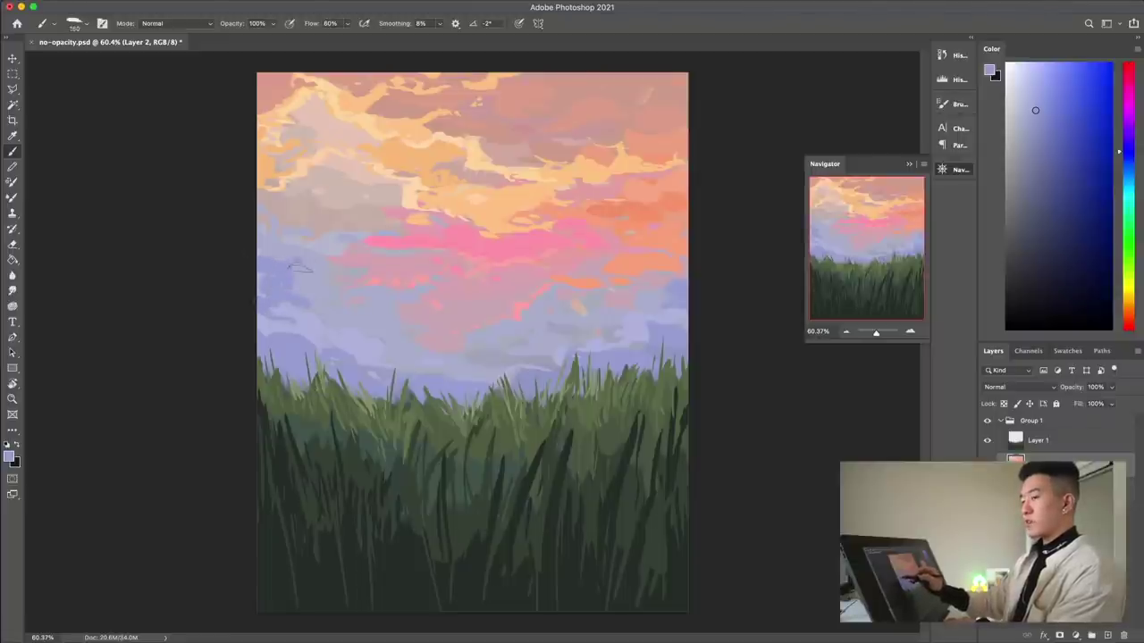
pyautogui.keyDown('alt'); pyautogui.click(300, 253); pyautogui.keyUp('alt')
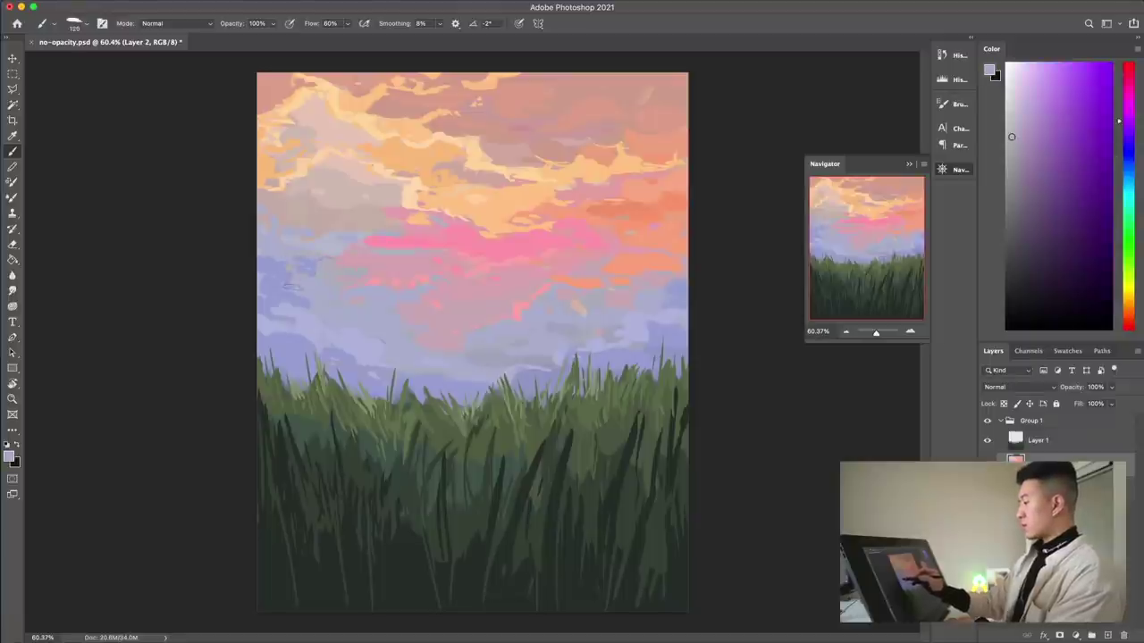
pyautogui.click(1128, 152)
pyautogui.click(1035, 91)
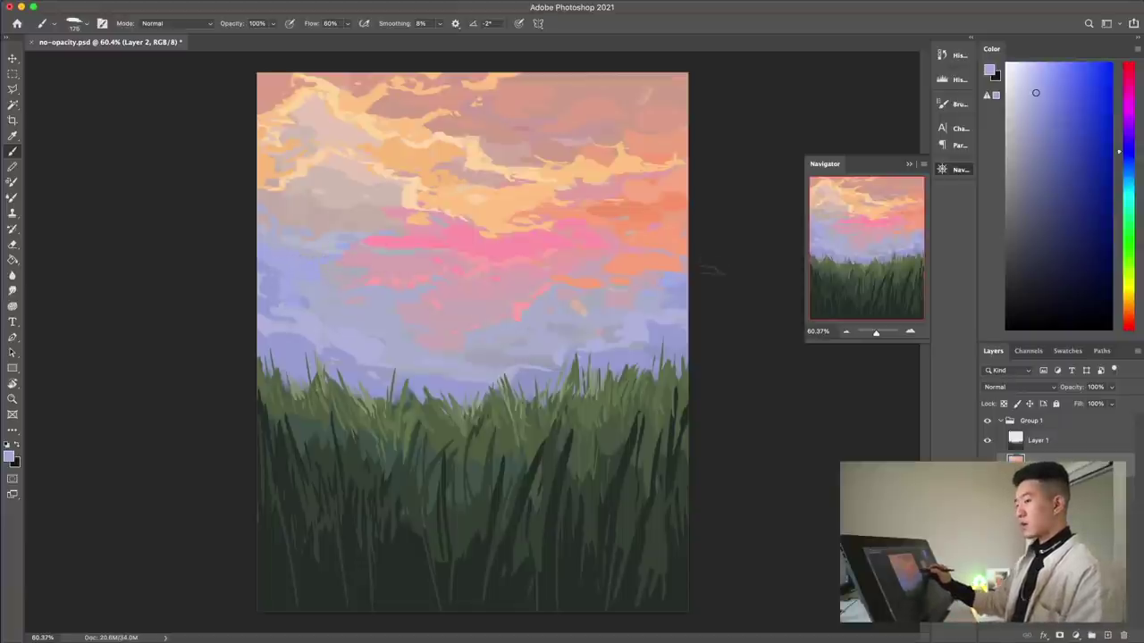
# Step: Cover the pink cloud's lower tip in sampled lavender and paint bright pink streaks around its lower edges
pyautogui.keyDown('alt'); pyautogui.click(636, 296); pyautogui.keyUp('alt')
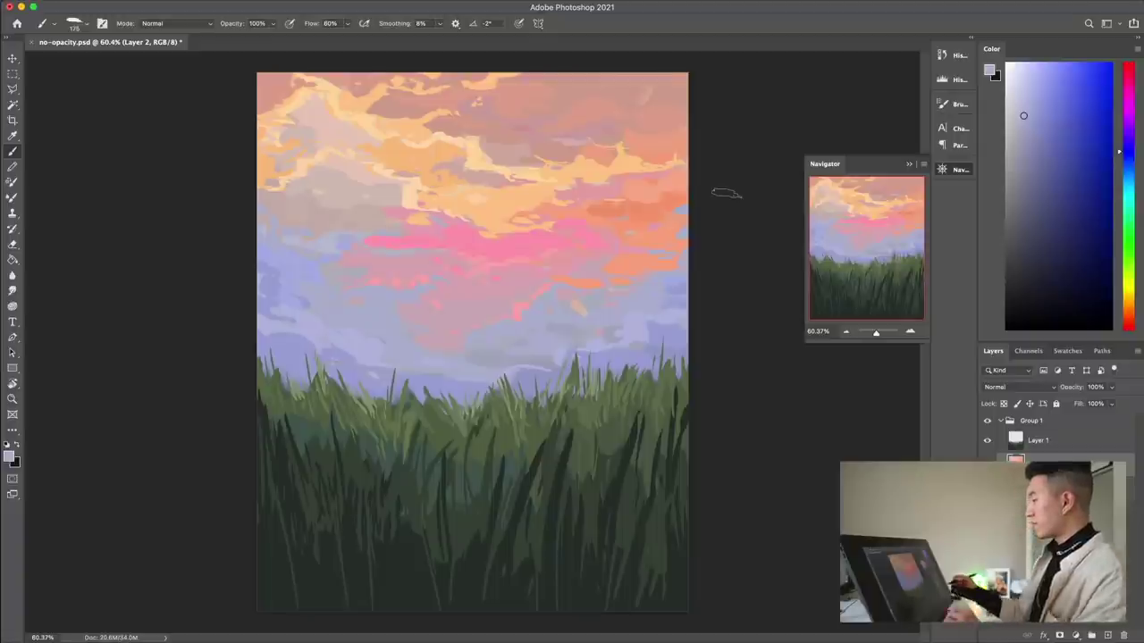
pyautogui.moveTo(449, 341); pyautogui.dragTo(490, 359)
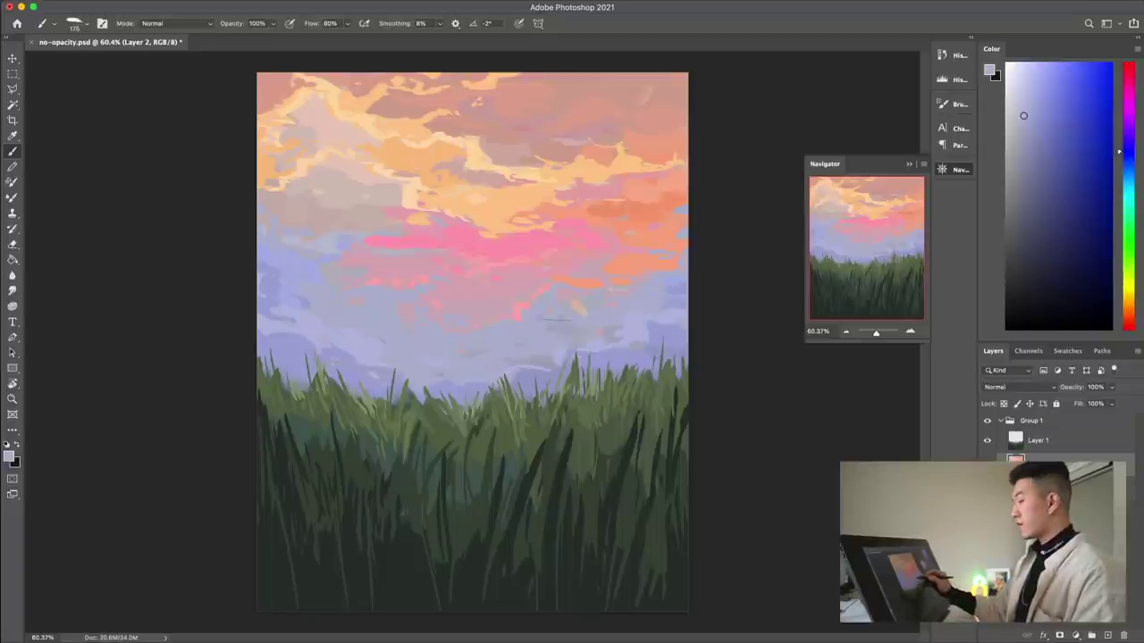
pyautogui.keyDown('alt'); pyautogui.click(519, 311); pyautogui.keyUp('alt')
pyautogui.moveTo(516, 315); pyautogui.dragTo(489, 355)
pyautogui.moveTo(537, 331); pyautogui.dragTo(563, 321)
pyautogui.moveTo(417, 294); pyautogui.dragTo(444, 325)
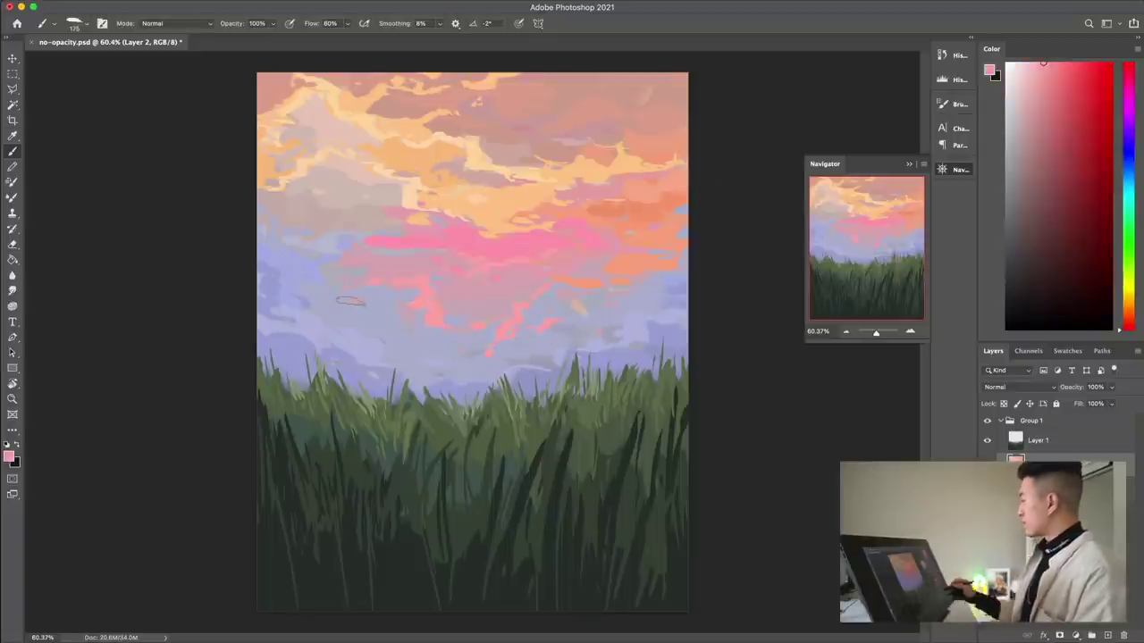
# Step: Paint salmon-pink strokes above and below the golden band near the sky's right edge
pyautogui.click(1060, 62)
pyautogui.keyDown('alt'); pyautogui.click(534, 221); pyautogui.keyUp('alt')
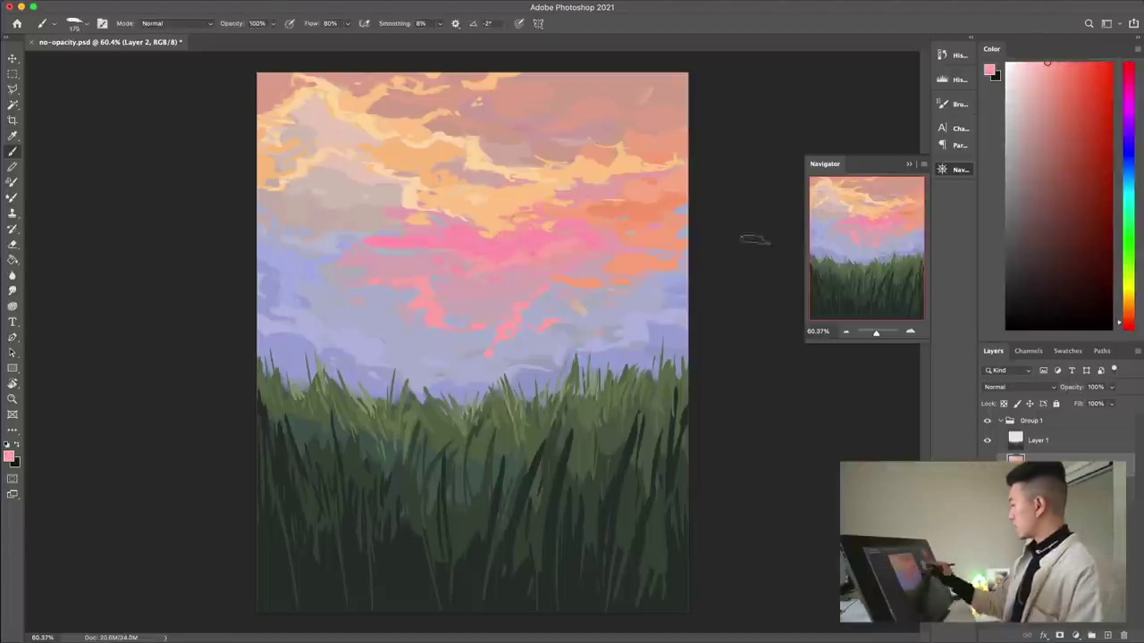
pyautogui.moveTo(586, 181); pyautogui.dragTo(686, 165)
pyautogui.moveTo(615, 139); pyautogui.dragTo(685, 128)
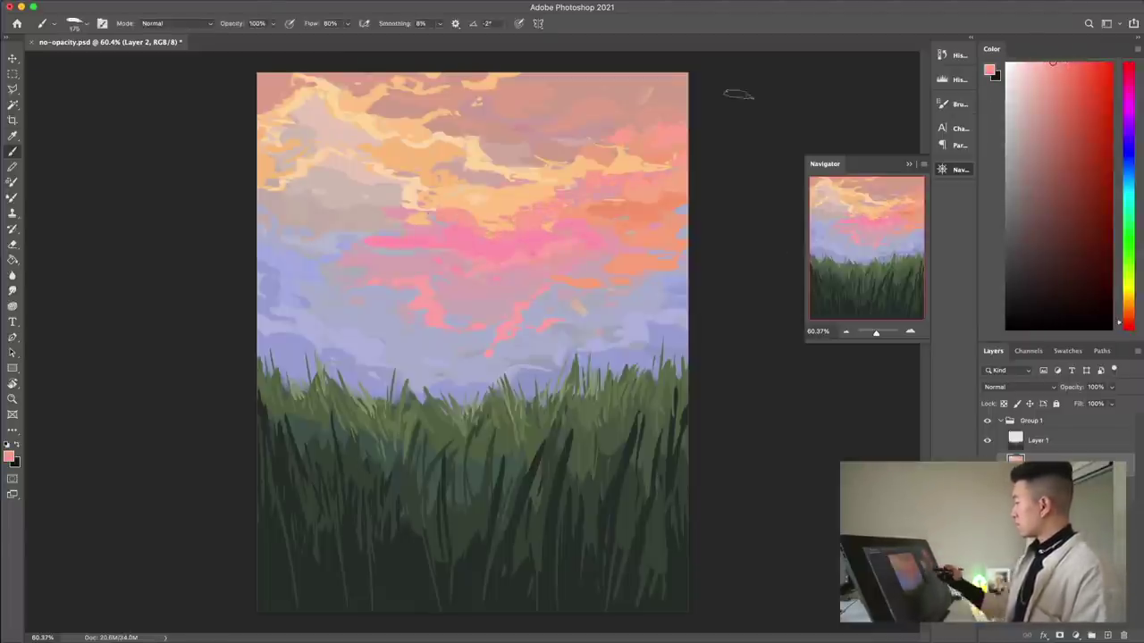
pyautogui.keyDown('alt'); pyautogui.click(652, 127); pyautogui.keyUp('alt')
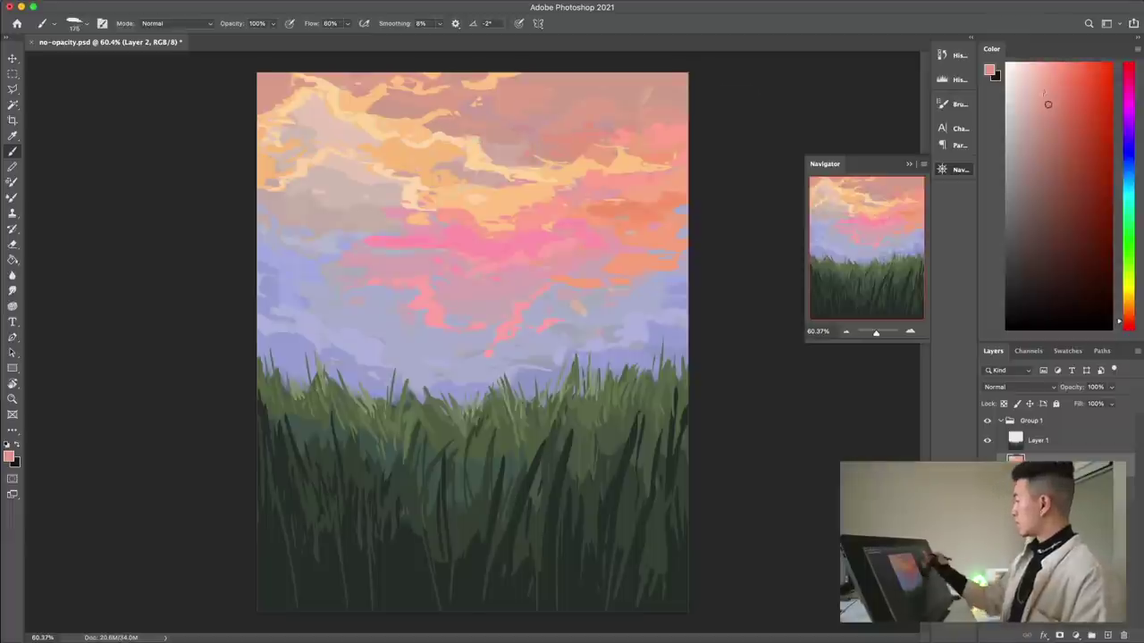
# Step: Paint thin sampled-yellow highlights through the dusty rose clouds at the sky's top and undo the last two strokes
pyautogui.keyDown('alt'); pyautogui.click(563, 176); pyautogui.keyUp('alt')
pyautogui.moveTo(549, 105); pyautogui.dragTo(451, 140)
pyautogui.moveTo(619, 91); pyautogui.dragTo(536, 117)
pyautogui.moveTo(560, 79)
pyautogui.mouseDown()
pyautogui.moveTo(504, 104)
pyautogui.moveTo(559, 90)
pyautogui.mouseUp()
pyautogui.press('super+z')
pyautogui.press('super+z')
# Step: Paint sampled dusty rose strokes over the golden clouds in the sky's upper-left corner
pyautogui.keyDown('alt'); pyautogui.click(404, 85); pyautogui.keyUp('alt')
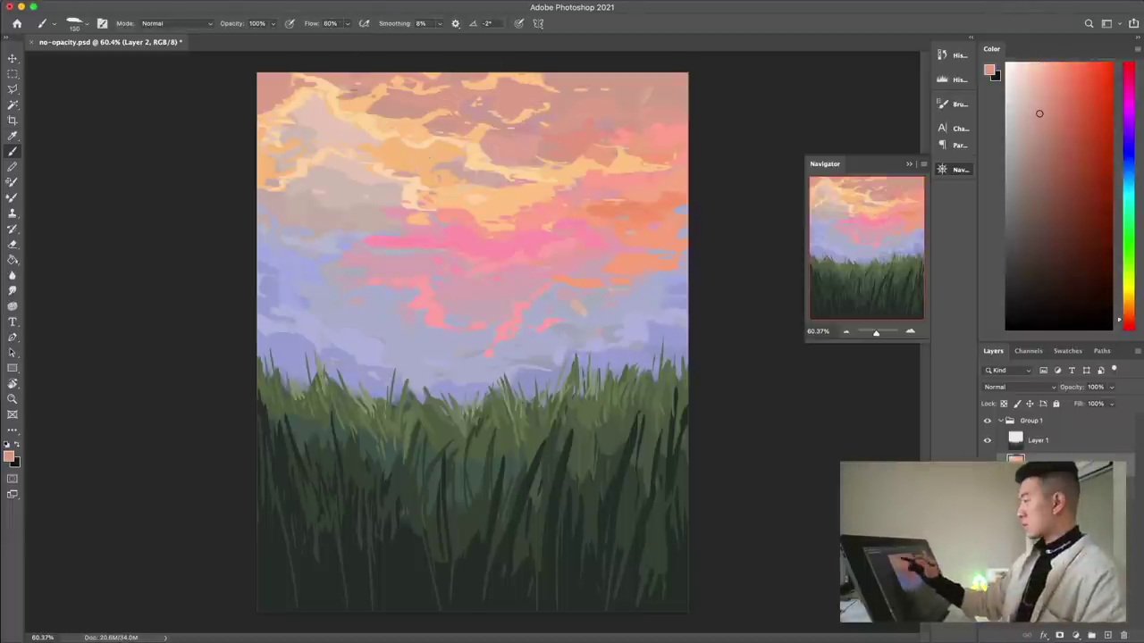
pyautogui.moveTo(419, 78); pyautogui.dragTo(391, 82)
pyautogui.moveTo(345, 81); pyautogui.dragTo(288, 86)
pyautogui.moveTo(307, 89); pyautogui.dragTo(281, 118)
pyautogui.moveTo(304, 158)
pyautogui.mouseDown()
pyautogui.moveTo(267, 161)
pyautogui.moveTo(306, 153)
pyautogui.mouseUp()
# Step: Create a new layer above Layer 1 and paint a pale lavender shirt shape rising from the lower centre of the grass
pyautogui.keyDown('alt'); pyautogui.click(378, 348); pyautogui.keyUp('alt')
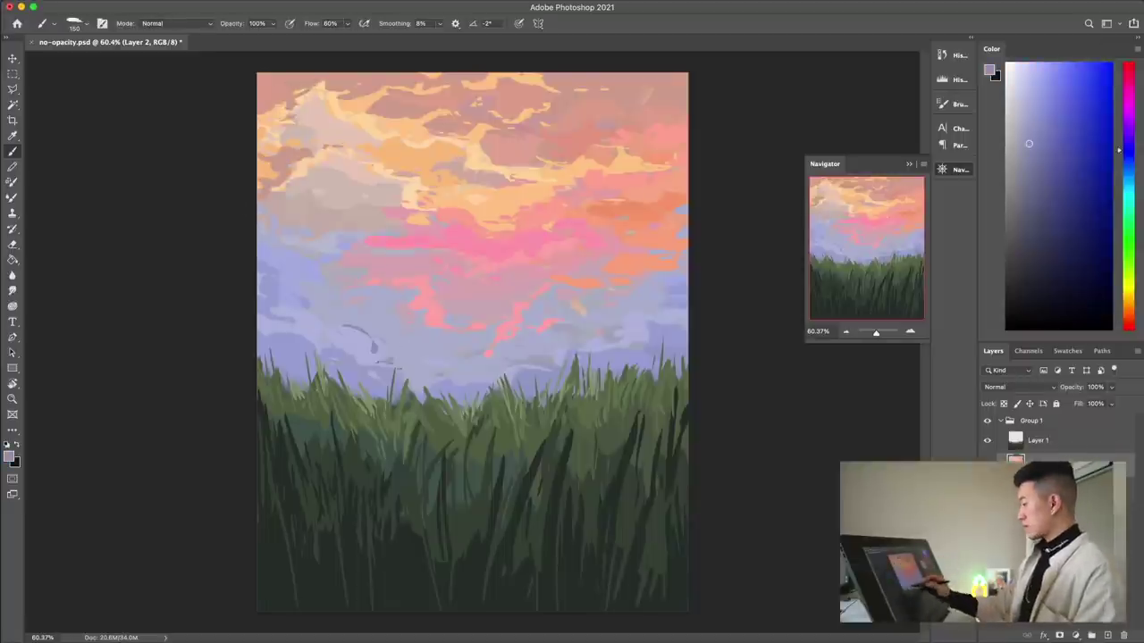
pyautogui.click(1038, 441)
pyautogui.click(1107, 636)
pyautogui.click(1018, 100)
pyautogui.moveTo(463, 453)
pyautogui.mouseDown()
pyautogui.moveTo(441, 551)
pyautogui.moveTo(495, 569)
pyautogui.moveTo(492, 444)
pyautogui.mouseUp()
pyautogui.press('[')
pyautogui.press('[')
pyautogui.press('[')
pyautogui.press('[')
pyautogui.press('[')
pyautogui.press('[')
pyautogui.press('[')
pyautogui.moveTo(491, 444); pyautogui.dragTo(518, 454)
# Step: Paint the figure's near-black hair above the shirt, with a rounded crown and a ponytail hanging down the back
pyautogui.click(1018, 293)
pyautogui.click(1128, 62)
pyautogui.press(']')
pyautogui.press(']')
pyautogui.press(']')
pyautogui.moveTo(470, 390); pyautogui.dragTo(498, 411)
pyautogui.moveTo(474, 379)
pyautogui.mouseDown()
pyautogui.moveTo(505, 405)
pyautogui.moveTo(491, 465)
pyautogui.moveTo(499, 484)
pyautogui.mouseUp()
pyautogui.moveTo(464, 384)
pyautogui.mouseDown()
pyautogui.moveTo(512, 401)
pyautogui.moveTo(463, 438)
pyautogui.mouseUp()
pyautogui.click(1027, 239)
pyautogui.keyDown('alt'); pyautogui.click(495, 402); pyautogui.keyUp('alt')
# Step: Paint the figure's coral skin and erase along the shirt's sleeve and lower sides to shape its outline
pyautogui.click(1056, 107)
pyautogui.click(1129, 322)
pyautogui.press('e')
pyautogui.press('[')
pyautogui.press('[')
pyautogui.press('b')
pyautogui.click(1067, 136)
pyautogui.press('e')
pyautogui.moveTo(424, 549); pyautogui.dragTo(447, 547)
pyautogui.moveTo(443, 549); pyautogui.dragTo(442, 612)
pyautogui.moveTo(529, 549); pyautogui.dragTo(530, 612)
pyautogui.press('b')
pyautogui.moveTo(435, 538)
pyautogui.mouseDown()
pyautogui.moveTo(440, 553)
pyautogui.moveTo(433, 547)
pyautogui.mouseUp()
# Step: Paint a brown shoulder bag at the figure's hip with a strap running down from the shoulder
pyautogui.click(1051, 106)
pyautogui.click(1128, 312)
pyautogui.click(1024, 196)
pyautogui.moveTo(466, 444); pyautogui.dragTo(458, 542)
pyautogui.moveTo(464, 444)
pyautogui.mouseDown()
pyautogui.moveTo(454, 544)
pyautogui.moveTo(473, 549)
pyautogui.mouseUp()
pyautogui.moveTo(454, 547)
pyautogui.mouseDown()
pyautogui.moveTo(450, 611)
pyautogui.moveTo(474, 612)
pyautogui.mouseUp()
pyautogui.moveTo(445, 558)
pyautogui.mouseDown()
pyautogui.moveTo(436, 612)
pyautogui.moveTo(434, 575)
pyautogui.moveTo(415, 611)
pyautogui.mouseUp()
pyautogui.press(']')
pyautogui.press(']')
pyautogui.moveTo(476, 588); pyautogui.dragTo(476, 612)
# Step: Shade the shoulder bag's body with varied brown strokes
pyautogui.click(1036, 219)
pyautogui.click(1040, 195)
pyautogui.moveTo(451, 553); pyautogui.dragTo(465, 587)
pyautogui.click(1028, 216)
pyautogui.click(1042, 206)
pyautogui.moveTo(441, 557)
pyautogui.mouseDown()
pyautogui.moveTo(433, 610)
pyautogui.moveTo(416, 609)
pyautogui.mouseUp()
# Step: Try a thin dark line down the bag strap, undo it, and pick a mid grey-blue based on the shirt colour
pyautogui.press('[')
pyautogui.press('[')
pyautogui.press('[')
pyautogui.press('[')
pyautogui.click(1040, 273)
pyautogui.moveTo(465, 482); pyautogui.dragTo(441, 574)
pyautogui.click(1019, 122)
pyautogui.press('super+z')
pyautogui.keyDown('alt'); pyautogui.click(483, 527); pyautogui.keyUp('alt')
pyautogui.click(1013, 156)
pyautogui.press(']')
pyautogui.press(']')
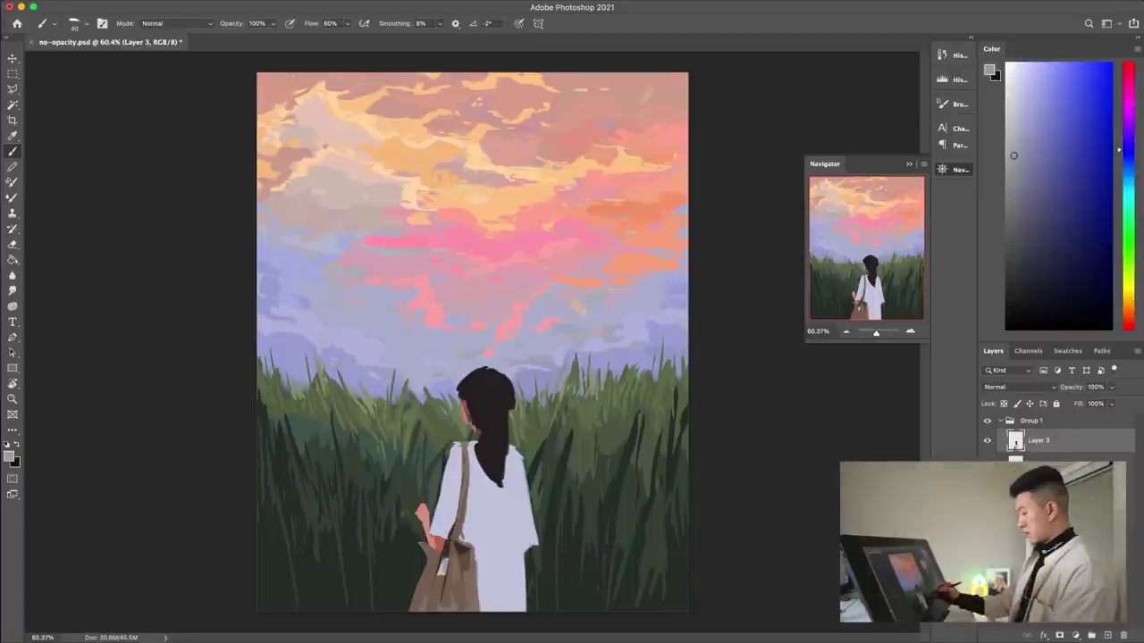
# Step: On the layer beneath the figure, paint thin light green grass blades to the figure's right, undoing the first too-broad stroke
pyautogui.keyDown('alt'); pyautogui.click(586, 395); pyautogui.keyUp('alt')
pyautogui.click(1041, 459)
pyautogui.moveTo(578, 479); pyautogui.dragTo(629, 382)
pyautogui.press('[')
pyautogui.press('[')
pyautogui.press('super+z')
pyautogui.click(1026, 177)
pyautogui.moveTo(565, 558); pyautogui.dragTo(616, 436)
pyautogui.moveTo(576, 500); pyautogui.dragTo(669, 388)
pyautogui.moveTo(623, 487); pyautogui.dragTo(659, 410)
# Step: Paint thin light green grass blades to the figure's left and sample a dark green from the field
pyautogui.moveTo(391, 516); pyautogui.dragTo(354, 403)
pyautogui.moveTo(345, 484); pyautogui.dragTo(290, 409)
pyautogui.moveTo(402, 501); pyautogui.dragTo(449, 423)
pyautogui.keyDown('alt'); pyautogui.click(549, 540); pyautogui.keyUp('alt')
pyautogui.press(']')
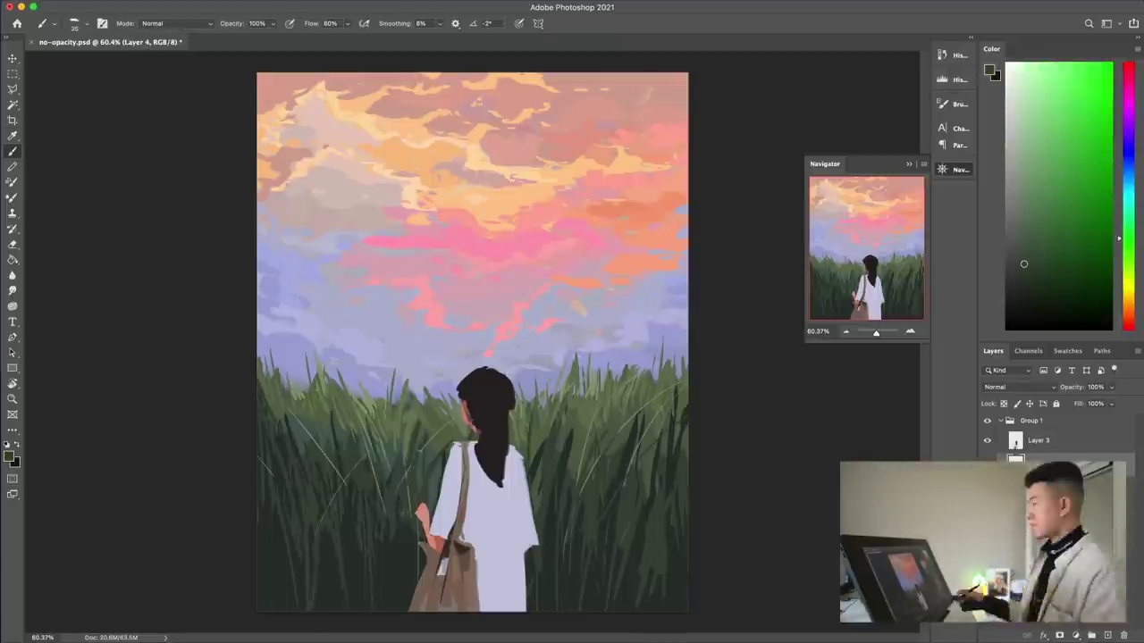
# Step: Erase a sliver along the figure's jaw and repaint the hair's left edge and crown with sampled colour
pyautogui.keyDown('alt'); pyautogui.click(476, 414); pyautogui.keyUp('alt')
pyautogui.press('e')
pyautogui.moveTo(476, 425)
pyautogui.mouseDown()
pyautogui.moveTo(478, 446)
pyautogui.moveTo(474, 433)
pyautogui.mouseUp()
pyautogui.press('b')
pyautogui.keyDown('alt'); pyautogui.click(465, 402); pyautogui.keyUp('alt')
pyautogui.moveTo(461, 382); pyautogui.dragTo(459, 399)
pyautogui.moveTo(459, 383)
pyautogui.mouseDown()
pyautogui.moveTo(497, 367)
pyautogui.moveTo(506, 381)
pyautogui.mouseUp()
pyautogui.keyDown('alt'); pyautogui.click(490, 383); pyautogui.keyUp('alt')
pyautogui.press(']')
pyautogui.press(']')
pyautogui.press(']')
pyautogui.press(']')
pyautogui.press(']')
pyautogui.press(']')
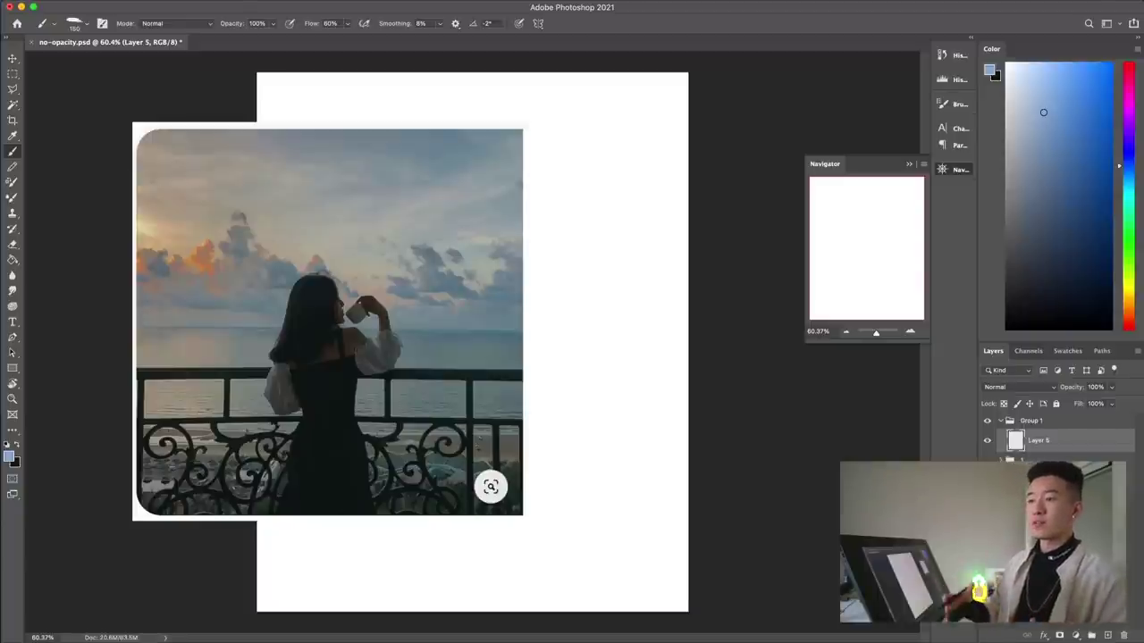
# Step: Block in a light blue upper sky on the blank canvas and paint pale clouds across its left and middle
pyautogui.click(1040, 69)
pyautogui.moveTo(644, 116)
pyautogui.mouseDown()
pyautogui.moveTo(238, 380)
pyautogui.moveTo(661, 371)
pyautogui.moveTo(536, 251)
pyautogui.mouseUp()
pyautogui.click(1128, 169)
pyautogui.click(1033, 63)
pyautogui.click(1021, 74)
pyautogui.moveTo(304, 116); pyautogui.dragTo(375, 268)
pyautogui.moveTo(447, 282); pyautogui.dragTo(592, 259)
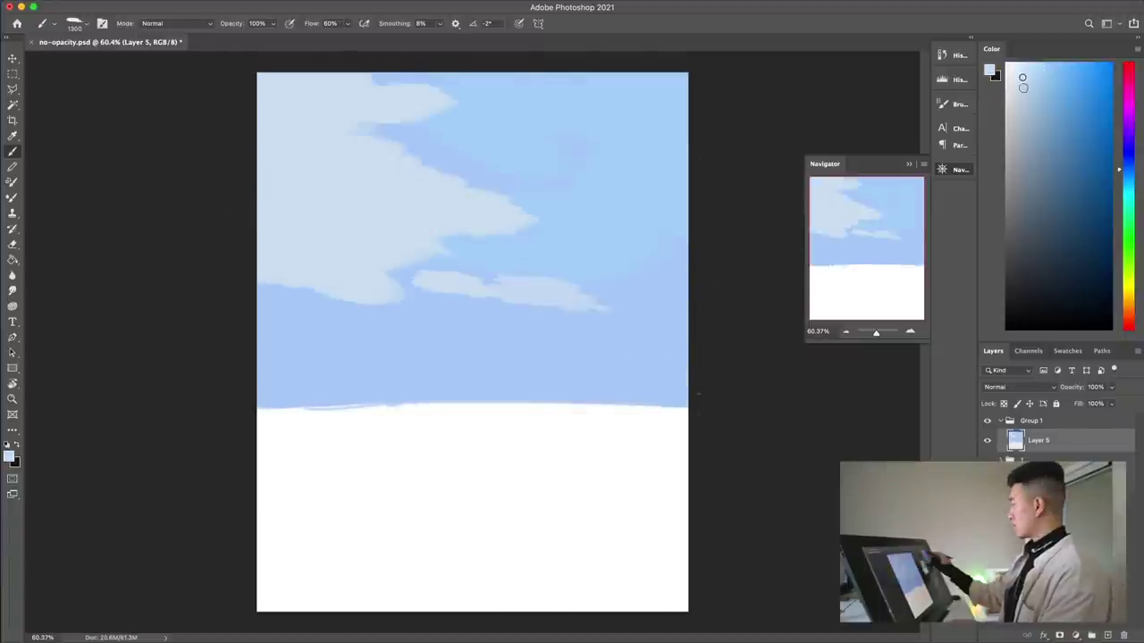
# Step: Layer pale blue strokes over the clouds' edges and across the lower sky to soften the blue and periwinkle areas
pyautogui.click(1029, 69)
pyautogui.moveTo(394, 143); pyautogui.dragTo(554, 192)
pyautogui.click(1035, 73)
pyautogui.moveTo(482, 223); pyautogui.dragTo(661, 277)
pyautogui.moveTo(581, 175); pyautogui.dragTo(648, 174)
pyautogui.moveTo(379, 305); pyautogui.dragTo(278, 300)
pyautogui.moveTo(605, 320); pyautogui.dragTo(411, 317)
pyautogui.moveTo(277, 295); pyautogui.dragTo(349, 327)
# Step: Stretch the painted sky downward to cover more of the canvas
pyautogui.press('v')
pyautogui.moveTo(473, 411); pyautogui.dragTo(473, 467)
pyautogui.press('Return')
# Step: Create a new layer, select the canvas area below the horizon and fill it with muted light blue for the sea
pyautogui.click(1107, 636)
pyautogui.click(12, 74)
pyautogui.moveTo(243, 363); pyautogui.dragTo(745, 626)
pyautogui.click(1035, 95)
pyautogui.press('b')
pyautogui.moveTo(662, 433); pyautogui.dragTo(286, 465)
pyautogui.moveTo(661, 385); pyautogui.dragTo(259, 362)
pyautogui.moveTo(286, 537); pyautogui.dragTo(661, 572)
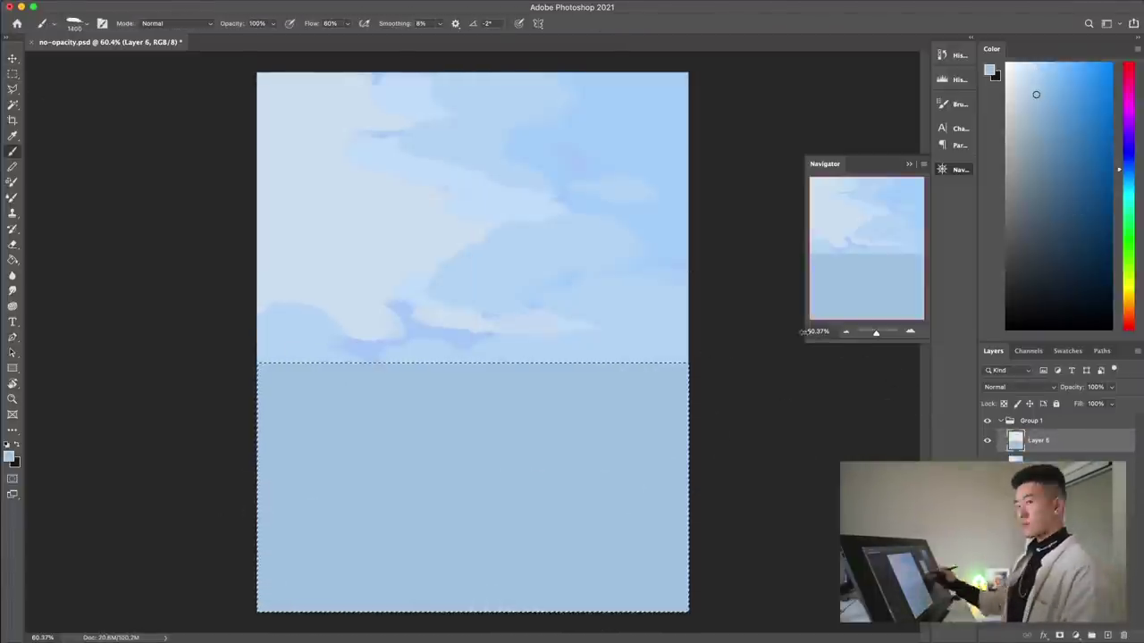
# Step: Paint soft teal patches over the right side and upper edge of the sea
pyautogui.click(1125, 178)
pyautogui.click(1040, 104)
pyautogui.moveTo(429, 384); pyautogui.dragTo(766, 451)
pyautogui.moveTo(662, 500); pyautogui.dragTo(518, 572)
pyautogui.moveTo(321, 396); pyautogui.dragTo(268, 393)
# Step: Paint a grey-brown ground area across the bottom of the selected sea
pyautogui.click(1014, 190)
pyautogui.click(1124, 310)
pyautogui.moveTo(268, 581)
pyautogui.mouseDown()
pyautogui.moveTo(572, 616)
pyautogui.moveTo(766, 523)
pyautogui.moveTo(662, 519)
pyautogui.mouseUp()
pyautogui.press('[')
pyautogui.press('[')
pyautogui.press('[')
pyautogui.press('[')
pyautogui.press('[')
pyautogui.press('[')
pyautogui.press('[')
pyautogui.press('[')
pyautogui.press('[')
pyautogui.keyDown('alt'); pyautogui.click(514, 447); pyautogui.keyUp('alt')
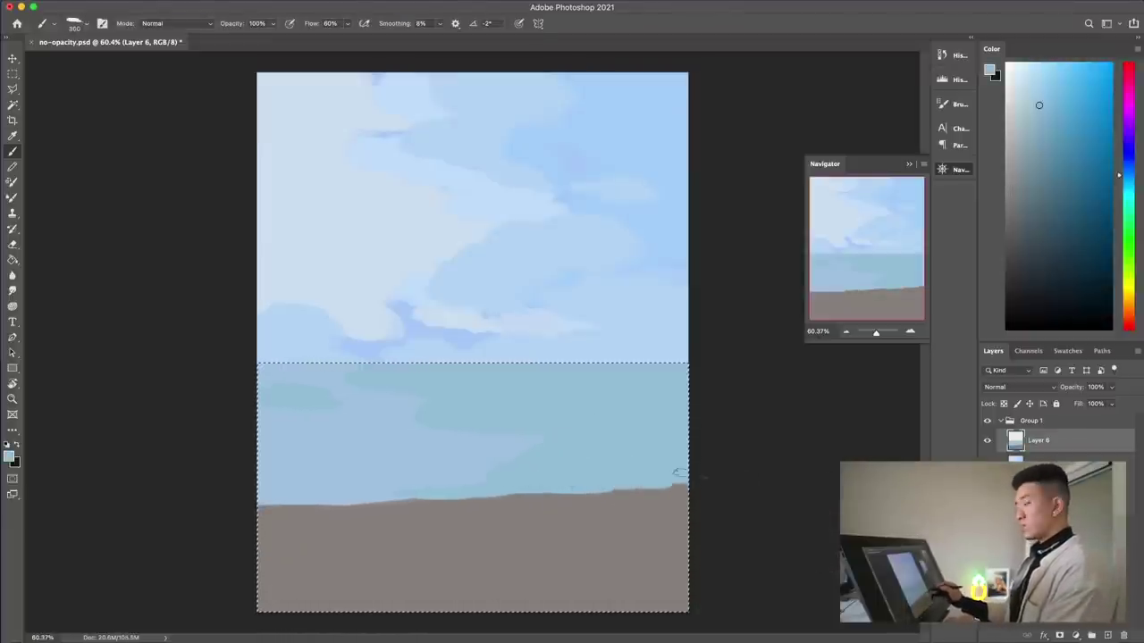
# Step: Paint a lighter warm brown over the left side of the grey-brown ground
pyautogui.press('i')
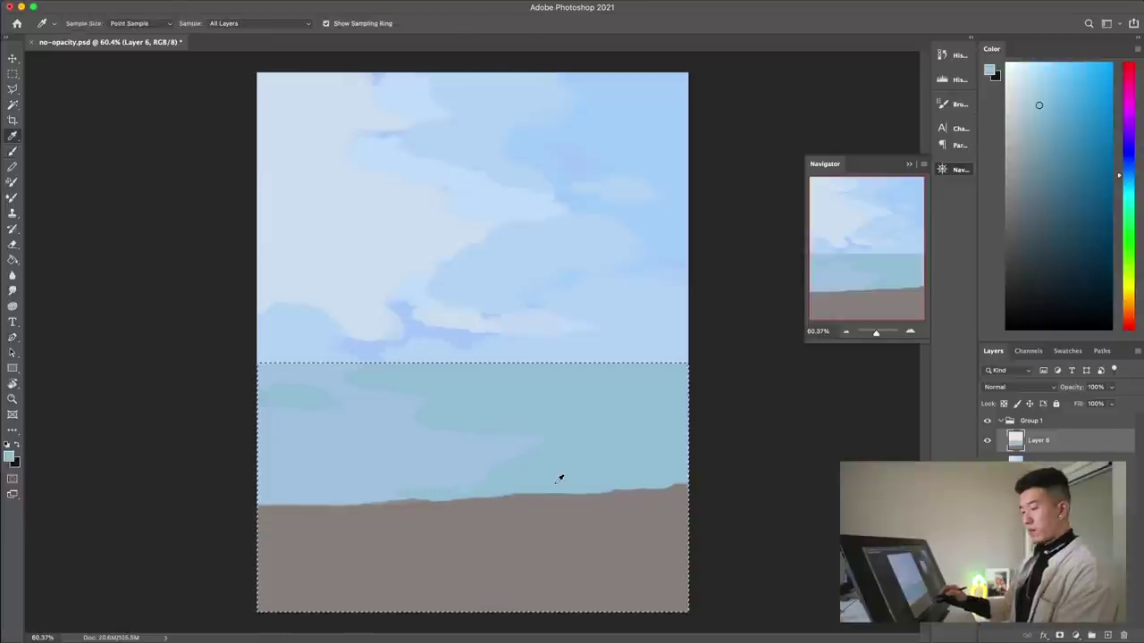
pyautogui.click(502, 552)
pyautogui.press('b')
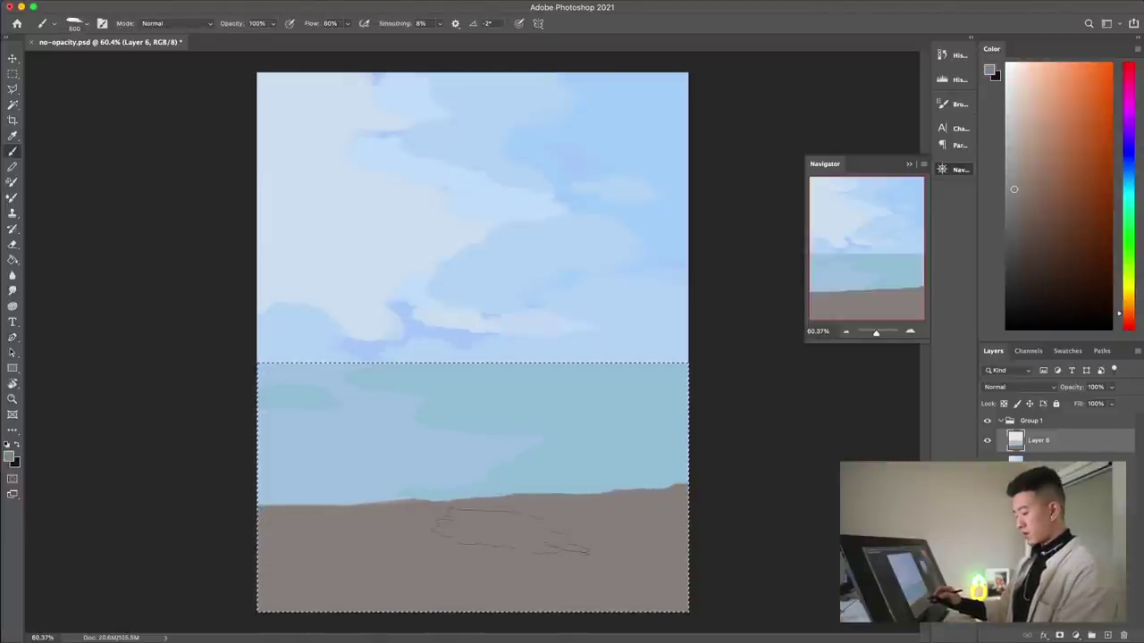
pyautogui.press('i')
pyautogui.click(1016, 153)
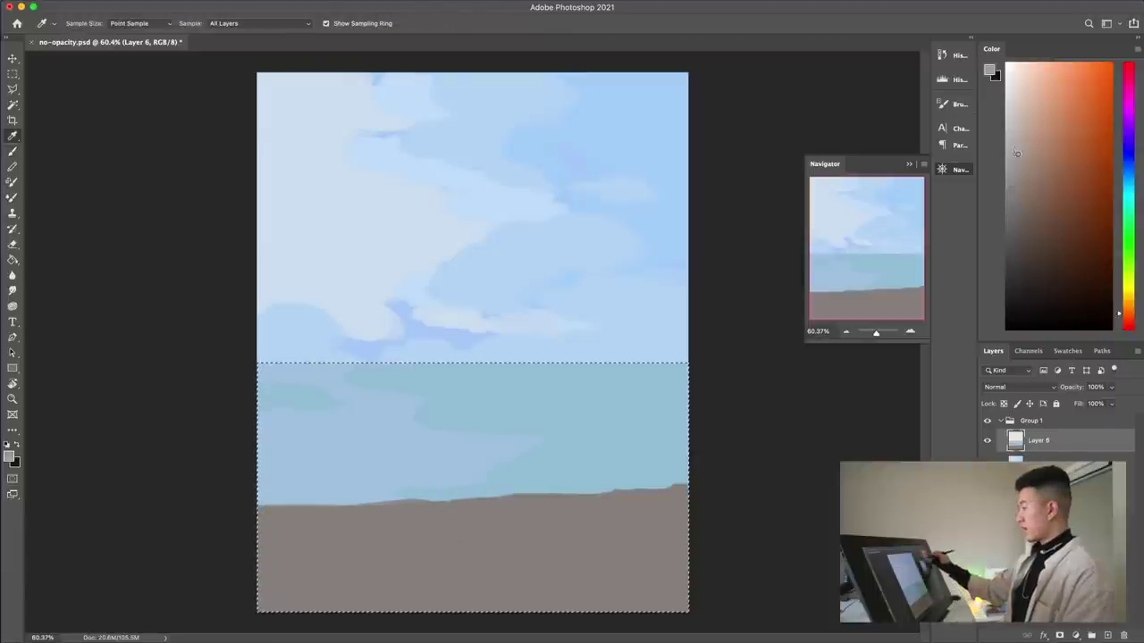
pyautogui.press('b')
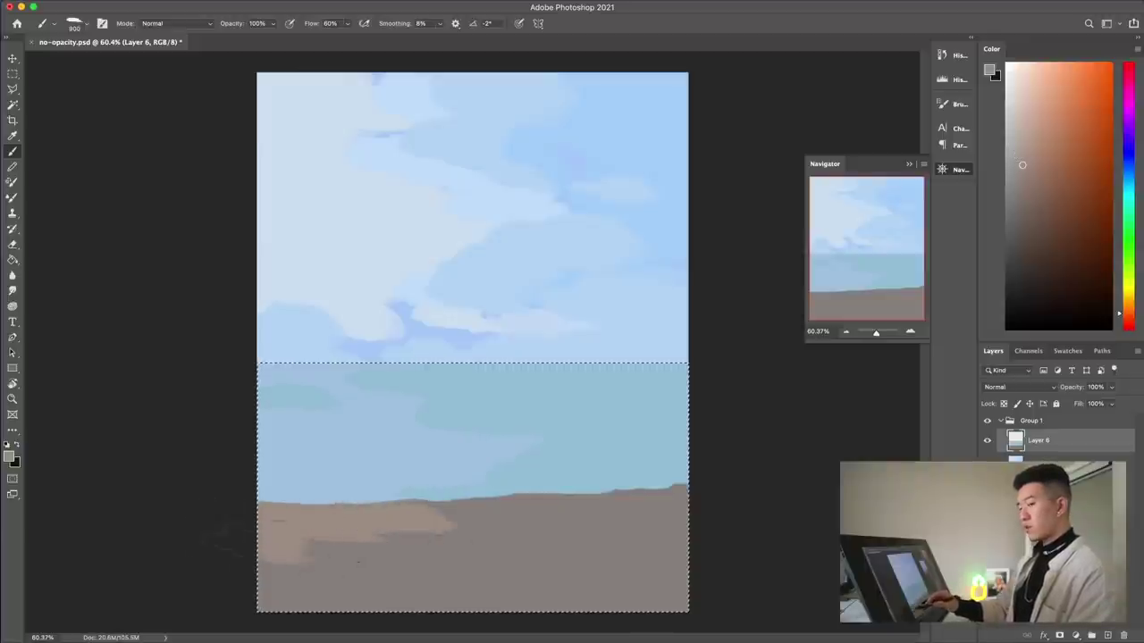
pyautogui.moveTo(352, 555); pyautogui.dragTo(346, 548)
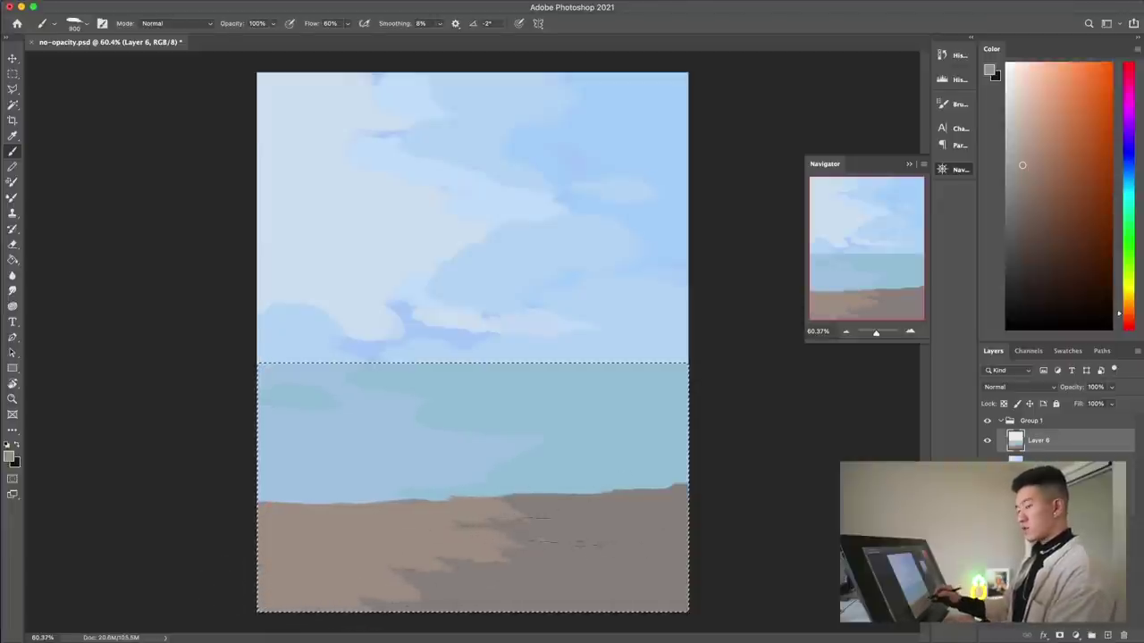
# Step: Paint sampled grey-brown streaks into the lighter brown ground's right edge and clear the selection
pyautogui.press('i')
pyautogui.click(561, 511)
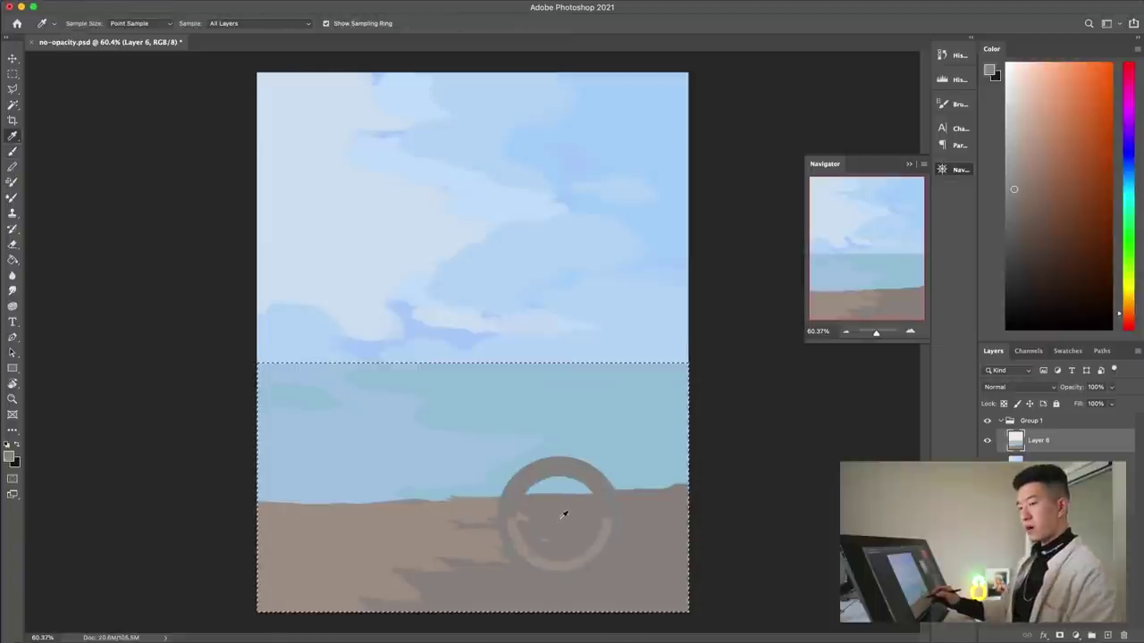
pyautogui.press('b')
pyautogui.moveTo(515, 510); pyautogui.dragTo(470, 518)
pyautogui.moveTo(518, 551); pyautogui.dragTo(445, 546)
pyautogui.press('super+d')
# Step: Create a new layer, paint a near-black horizontal rail across the sea and clean up its left edge with the eraser
pyautogui.click(1108, 635)
pyautogui.click(1017, 293)
pyautogui.moveTo(257, 412)
pyautogui.mouseDown()
pyautogui.moveTo(688, 413)
pyautogui.moveTo(301, 417)
pyautogui.mouseUp()
pyautogui.press('e')
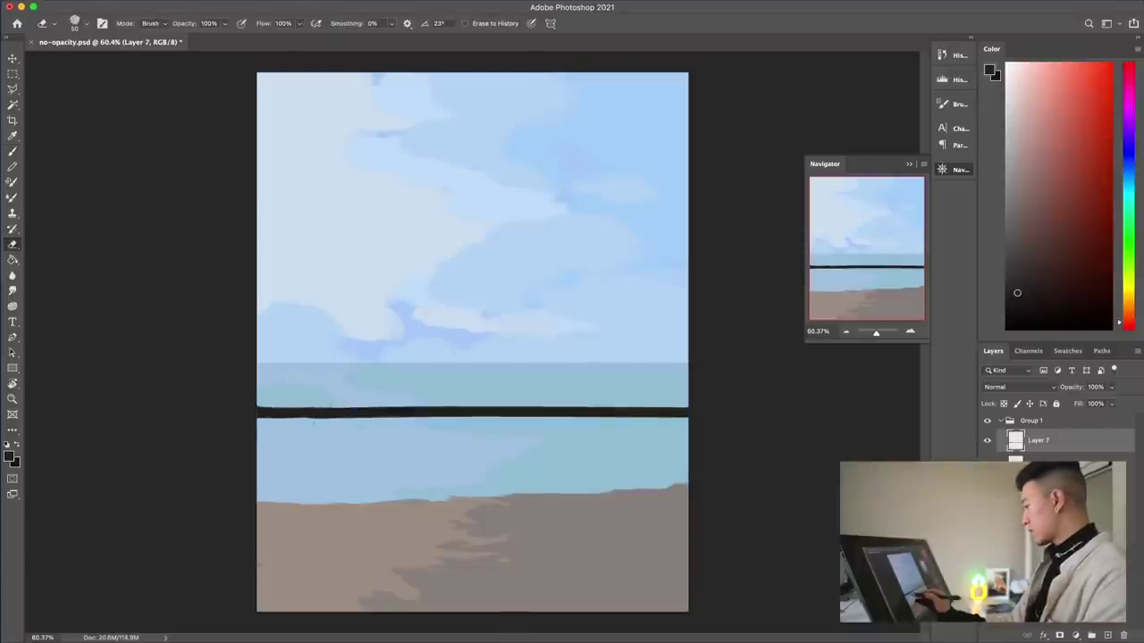
pyautogui.press('b')
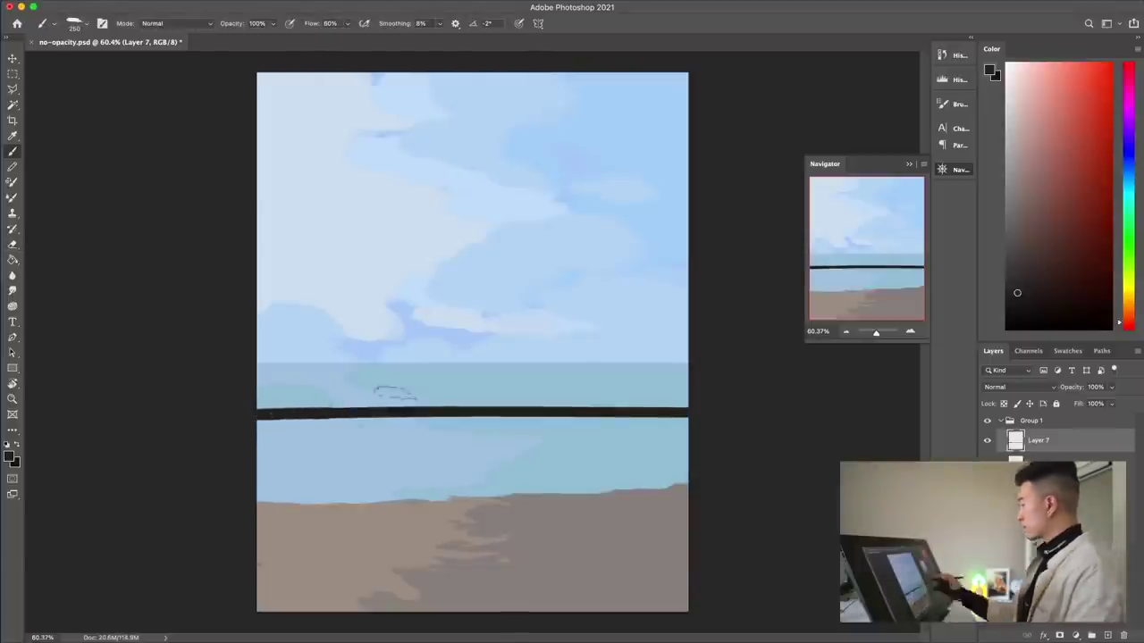
# Step: Paint four short near-black posts below the top rail and a second horizontal rail joining their lower ends
pyautogui.moveTo(271, 419); pyautogui.dragTo(272, 470)
pyautogui.moveTo(383, 418); pyautogui.dragTo(383, 469)
pyautogui.moveTo(508, 419); pyautogui.dragTo(509, 461)
pyautogui.moveTo(631, 419); pyautogui.dragTo(631, 460)
pyautogui.moveTo(259, 472); pyautogui.dragTo(688, 462)
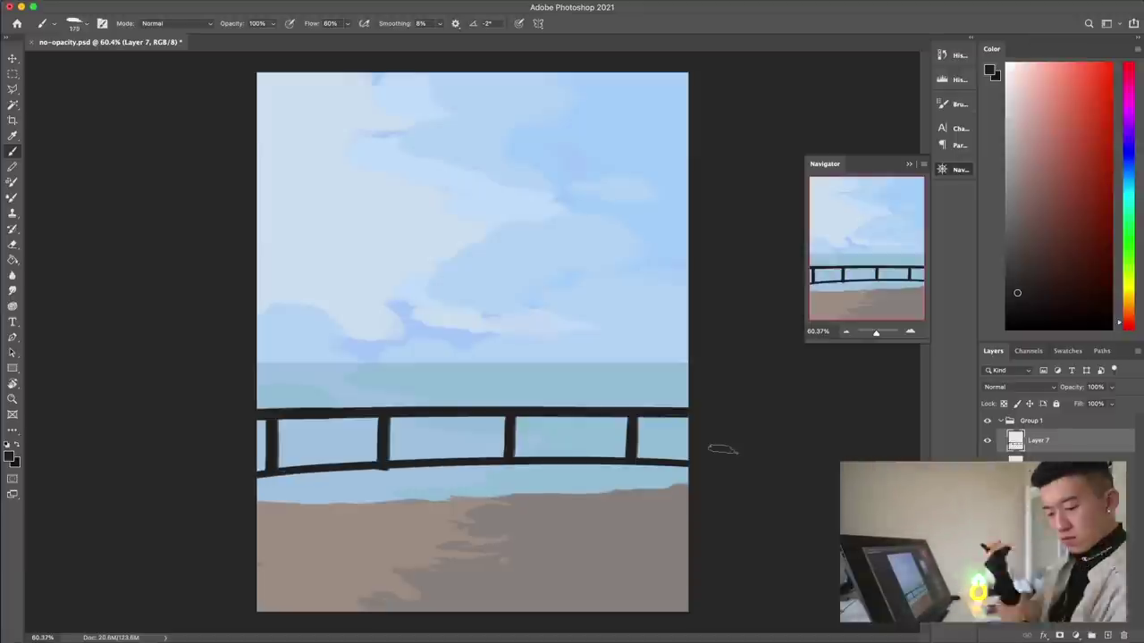
pyautogui.moveTo(268, 471); pyautogui.dragTo(265, 611)
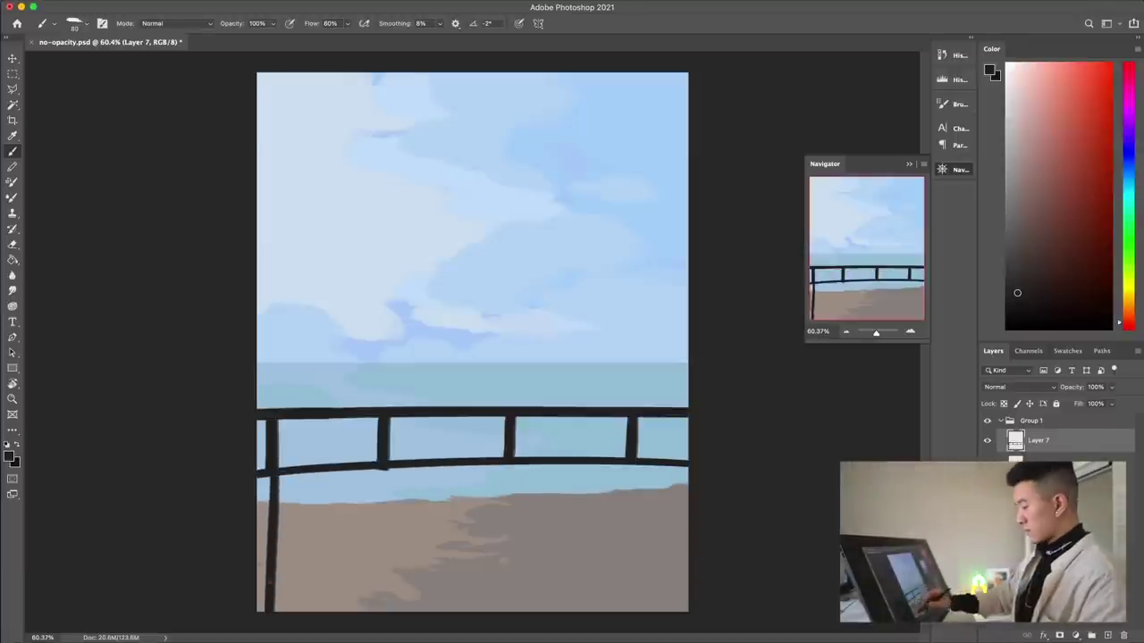
pyautogui.press('super+z')
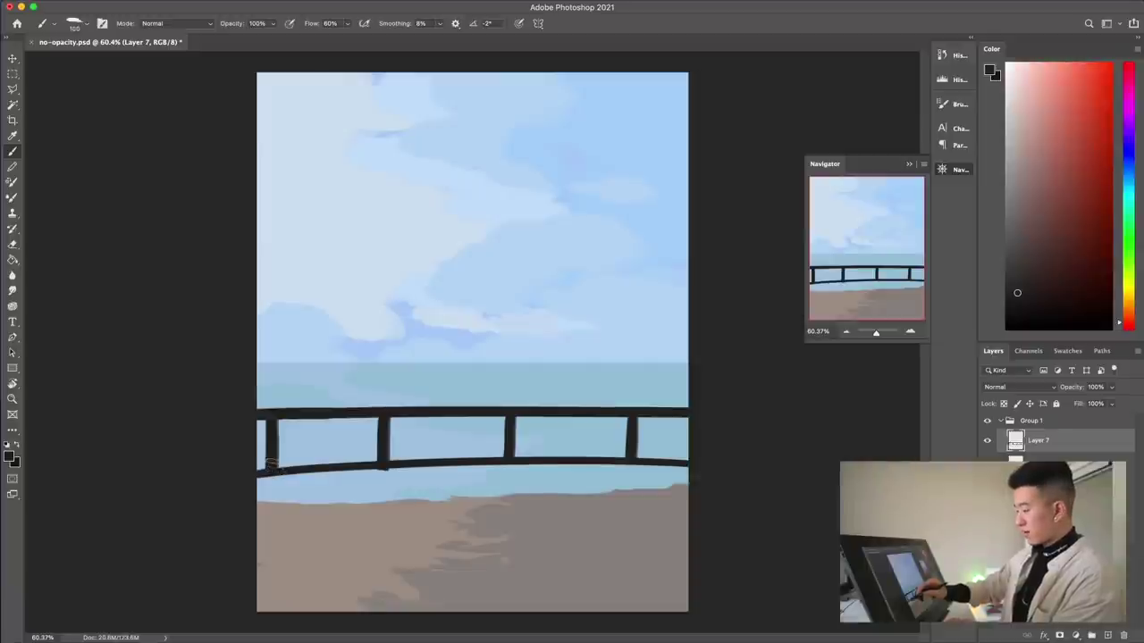
pyautogui.moveTo(270, 465); pyautogui.dragTo(265, 634)
pyautogui.press('super+z')
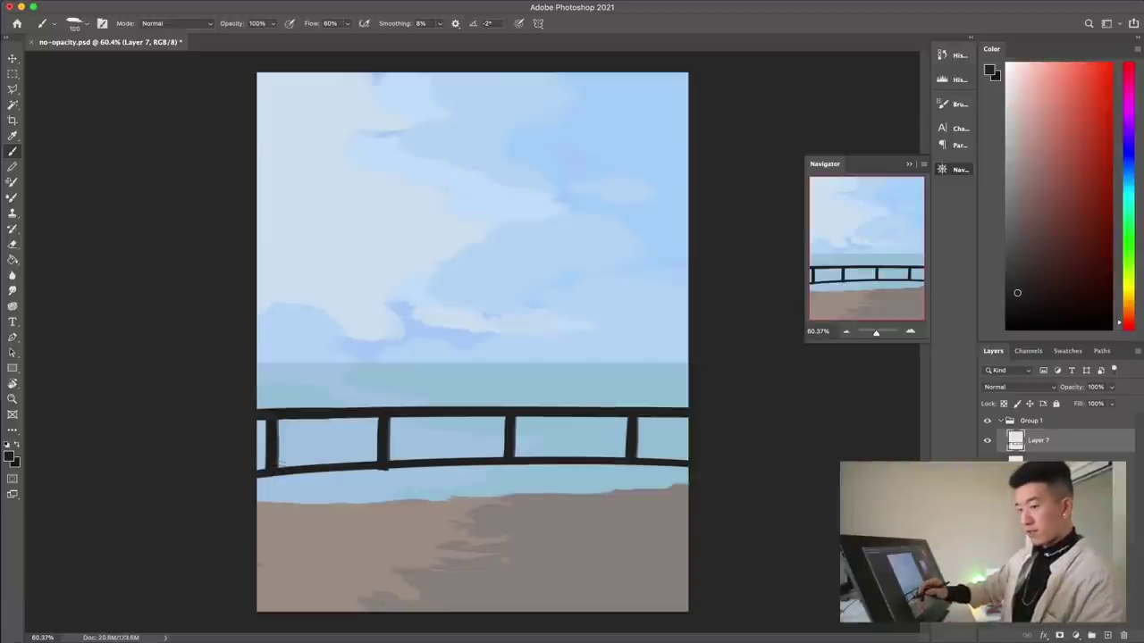
# Step: Paint the leftmost railing post from the lower rail down to the bottom edge of the canvas with a smaller brush
pyautogui.press('[')
pyautogui.press('super+z')
pyautogui.moveTo(271, 468); pyautogui.dragTo(270, 626)
pyautogui.press('super+z')
# Step: Paint near-black wrought-iron scrolls and small leaf curls below the lower rail in the left part of the railing
pyautogui.moveTo(308, 508); pyautogui.dragTo(351, 527)
pyautogui.moveTo(350, 527)
pyautogui.mouseDown()
pyautogui.moveTo(320, 612)
pyautogui.moveTo(358, 610)
pyautogui.mouseUp()
pyautogui.moveTo(359, 552)
pyautogui.mouseDown()
pyautogui.moveTo(359, 574)
pyautogui.moveTo(458, 487)
pyautogui.mouseUp()
pyautogui.moveTo(458, 485); pyautogui.dragTo(440, 493)
pyautogui.moveTo(385, 535); pyautogui.dragTo(420, 522)
pyautogui.moveTo(359, 473); pyautogui.dragTo(398, 474)
pyautogui.moveTo(403, 483); pyautogui.dragTo(427, 470)
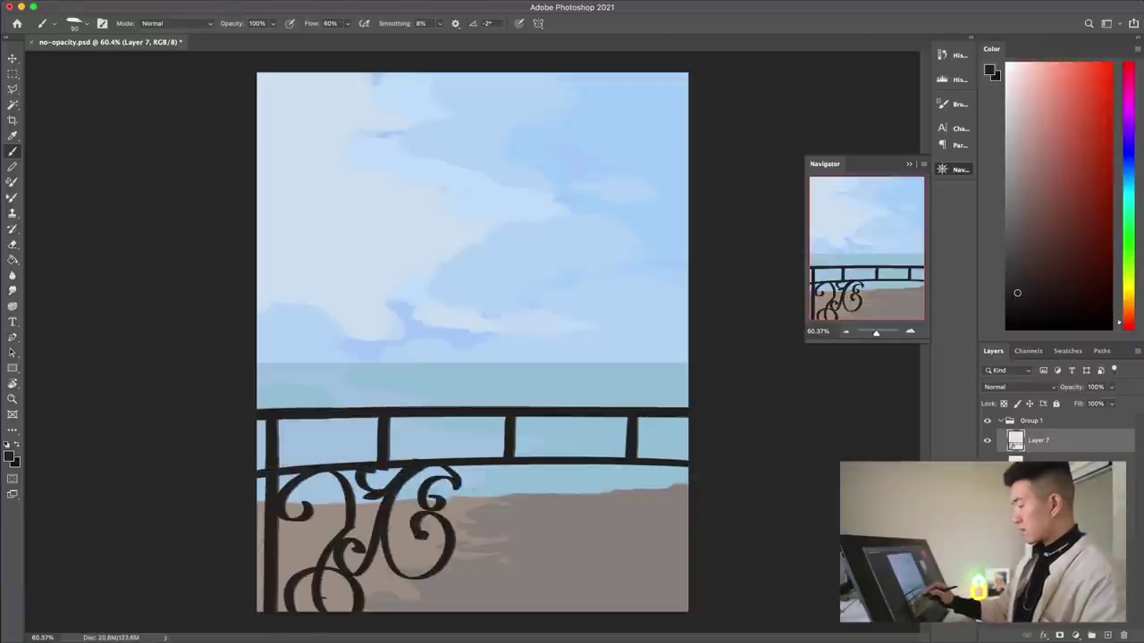
# Step: Paint large crossing curves with inner curls and a leafy arc through the middle of the railing
pyautogui.moveTo(517, 466); pyautogui.dragTo(420, 611)
pyautogui.moveTo(530, 476); pyautogui.dragTo(452, 611)
pyautogui.moveTo(461, 565); pyautogui.dragTo(501, 580)
pyautogui.moveTo(459, 487); pyautogui.dragTo(473, 510)
pyautogui.moveTo(505, 470); pyautogui.dragTo(473, 488)
pyautogui.moveTo(537, 466)
pyautogui.mouseDown()
pyautogui.moveTo(586, 490)
pyautogui.moveTo(613, 466)
pyautogui.mouseUp()
pyautogui.press('e')
pyautogui.press('b')
pyautogui.moveTo(517, 484)
pyautogui.mouseDown()
pyautogui.moveTo(538, 470)
pyautogui.moveTo(493, 583)
pyautogui.mouseUp()
pyautogui.moveTo(507, 515); pyautogui.dragTo(503, 561)
# Step: Fill the right part of the railing with circular scrolls along the bottom and curls under the lower rail
pyautogui.moveTo(525, 611); pyautogui.dragTo(685, 609)
pyautogui.moveTo(571, 572); pyautogui.dragTo(574, 611)
pyautogui.moveTo(686, 552); pyautogui.dragTo(636, 612)
pyautogui.moveTo(636, 469); pyautogui.dragTo(629, 556)
pyautogui.press('super+z')
pyautogui.moveTo(640, 469); pyautogui.dragTo(643, 507)
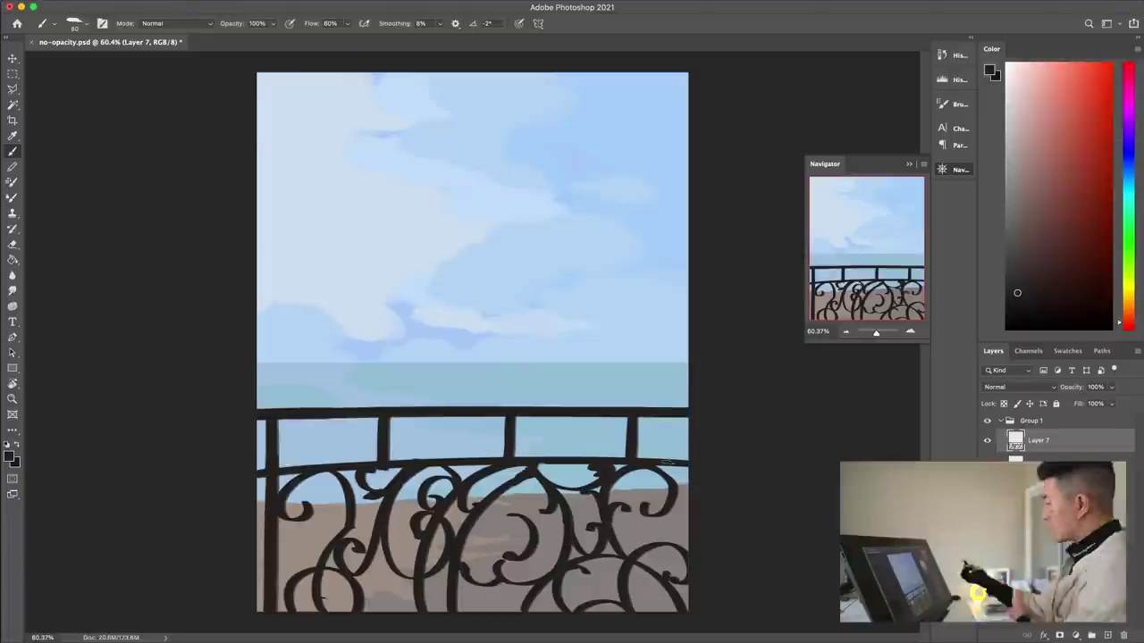
# Step: Nudge the left end of the railing into shape with the Liquify filter and apply it
pyautogui.press('super+shift+x')
pyautogui.press('super+z')
pyautogui.moveTo(223, 465)
pyautogui.mouseDown()
pyautogui.moveTo(211, 465)
pyautogui.moveTo(241, 461)
pyautogui.mouseUp()
pyautogui.press('[')
pyautogui.press('[')
pyautogui.press('[')
pyautogui.press('[')
pyautogui.press('[')
pyautogui.press('[')
pyautogui.press('Return')
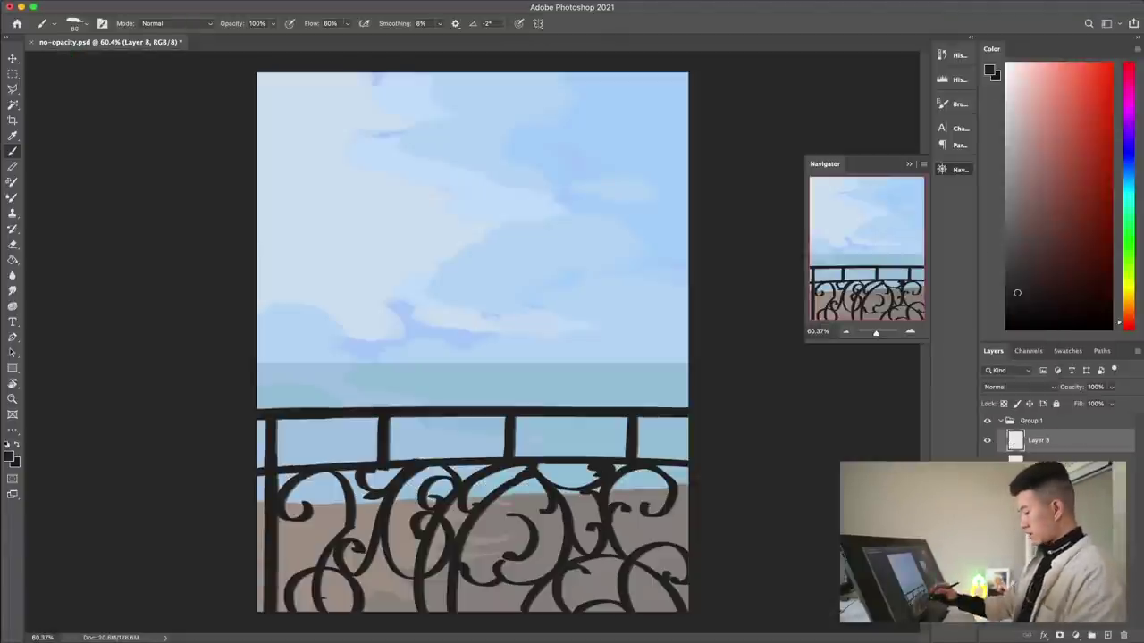
# Step: Block in a woman's long near-black hair above the railing and a brown shoulder band beneath it
pyautogui.moveTo(485, 269); pyautogui.dragTo(425, 382)
pyautogui.click(1039, 233)
pyautogui.moveTo(464, 404)
pyautogui.mouseDown()
pyautogui.moveTo(552, 375)
pyautogui.moveTo(537, 388)
pyautogui.mouseUp()
# Step: Paint the woman's fitted dress in sampled near-black, from the bodice through the narrow waist to the bottom edge
pyautogui.keyDown('alt'); pyautogui.click(482, 331); pyautogui.keyUp('alt')
pyautogui.moveTo(456, 414)
pyautogui.mouseDown()
pyautogui.moveTo(549, 398)
pyautogui.moveTo(492, 465)
pyautogui.mouseUp()
pyautogui.moveTo(492, 478); pyautogui.dragTo(536, 607)
pyautogui.moveTo(526, 487); pyautogui.dragTo(541, 558)
pyautogui.keyDown('alt'); pyautogui.click(514, 433); pyautogui.keyUp('alt')
pyautogui.moveTo(465, 496); pyautogui.dragTo(430, 609)
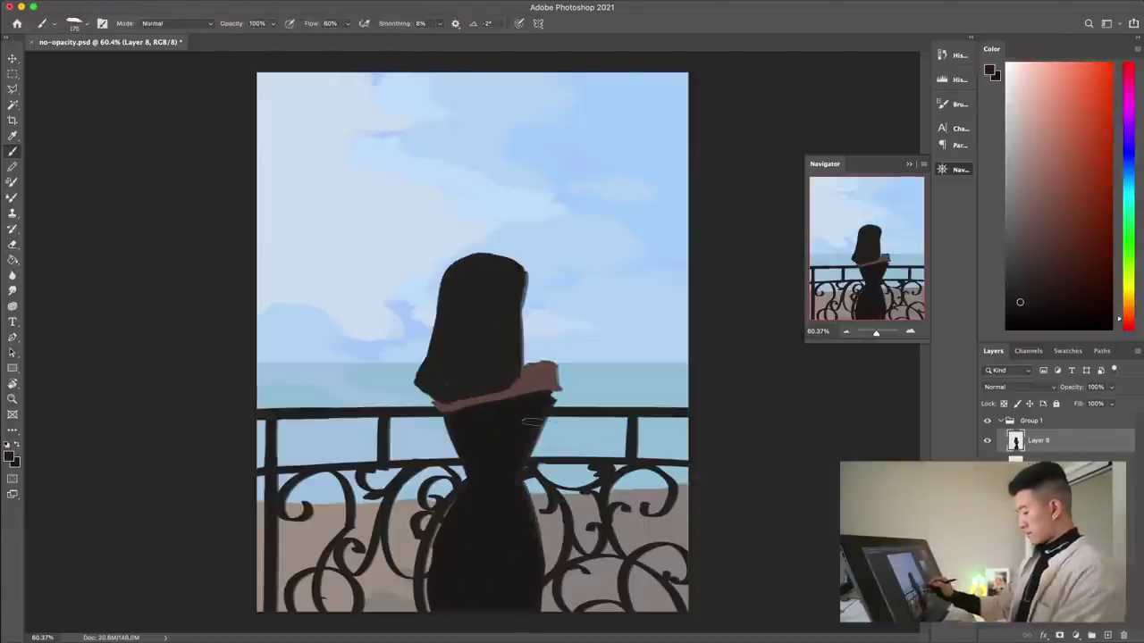
# Step: Trim both sides of the dress bodice with the eraser
pyautogui.press('e')
pyautogui.moveTo(546, 415); pyautogui.dragTo(526, 457)
pyautogui.moveTo(431, 402); pyautogui.dragTo(447, 438)
# Step: Extend the shoulder in sampled brown and paint a puffy grey-blue sleeve on each arm
pyautogui.press('b')
pyautogui.keyDown('alt'); pyautogui.click(547, 373); pyautogui.keyUp('alt')
pyautogui.moveTo(529, 365)
pyautogui.mouseDown()
pyautogui.moveTo(563, 385)
pyautogui.moveTo(548, 409)
pyautogui.moveTo(590, 391)
pyautogui.mouseUp()
pyautogui.click(1129, 164)
pyautogui.click(1020, 211)
pyautogui.moveTo(569, 386)
pyautogui.mouseDown()
pyautogui.moveTo(575, 361)
pyautogui.moveTo(589, 390)
pyautogui.mouseUp()
pyautogui.moveTo(434, 398); pyautogui.dragTo(418, 454)
pyautogui.moveTo(440, 403)
pyautogui.mouseDown()
pyautogui.moveTo(422, 459)
pyautogui.moveTo(445, 474)
pyautogui.mouseUp()
pyautogui.moveTo(447, 444); pyautogui.dragTo(456, 470)
# Step: Paint the raised brown forearm and hand above the right sleeve, holding a grey cup
pyautogui.keyDown('alt'); pyautogui.click(547, 379); pyautogui.keyUp('alt')
pyautogui.moveTo(574, 359)
pyautogui.mouseDown()
pyautogui.moveTo(574, 310)
pyautogui.moveTo(553, 304)
pyautogui.moveTo(542, 325)
pyautogui.moveTo(552, 329)
pyautogui.mouseUp()
pyautogui.press('e')
pyautogui.press('b')
pyautogui.click(1014, 215)
# Step: Paint the woman's face in profile with the sampled skin brown and trim the hair and face edges with the eraser
pyautogui.keyDown('alt'); pyautogui.click(563, 311); pyautogui.keyUp('alt')
pyautogui.moveTo(516, 275); pyautogui.dragTo(521, 305)
pyautogui.moveTo(519, 295); pyautogui.dragTo(522, 338)
pyautogui.press('e')
pyautogui.moveTo(513, 261); pyautogui.dragTo(529, 284)
pyautogui.moveTo(523, 283); pyautogui.dragTo(525, 312)
pyautogui.moveTo(523, 352); pyautogui.dragTo(519, 361)
pyautogui.press('b')
pyautogui.moveTo(510, 302); pyautogui.dragTo(513, 340)
pyautogui.moveTo(515, 335)
pyautogui.mouseDown()
pyautogui.moveTo(525, 338)
pyautogui.moveTo(514, 346)
pyautogui.mouseUp()
# Step: Clean up the shoulder edge with the eraser and extend the sampled near-black hair over the forehead
pyautogui.press('e')
pyautogui.press('b')
pyautogui.press('e')
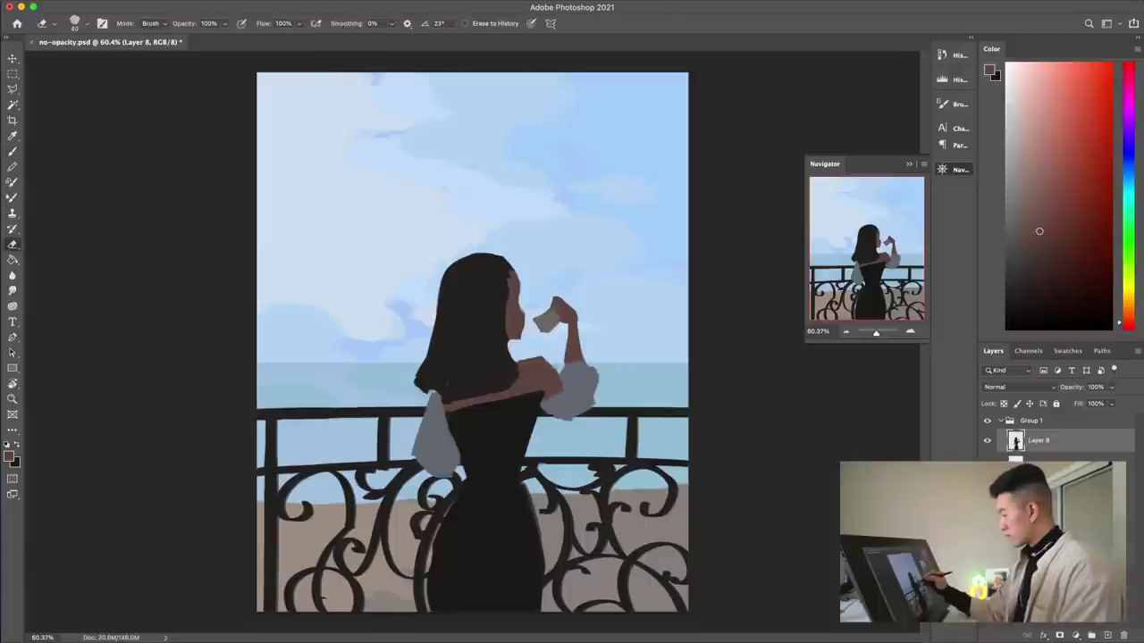
pyautogui.moveTo(549, 364); pyautogui.dragTo(564, 379)
pyautogui.press('b')
pyautogui.keyDown('alt'); pyautogui.click(497, 278); pyautogui.keyUp('alt')
pyautogui.moveTo(488, 255); pyautogui.dragTo(512, 259)
# Step: Free-transform the figure to enlarge it slightly and move it a little to the left
pyautogui.press('v')
pyautogui.press('super+t')
pyautogui.moveTo(599, 613); pyautogui.dragTo(603, 620)
pyautogui.moveTo(504, 572)
pyautogui.mouseDown()
pyautogui.moveTo(482, 567)
pyautogui.moveTo(494, 567)
pyautogui.mouseUp()
pyautogui.press('Return')
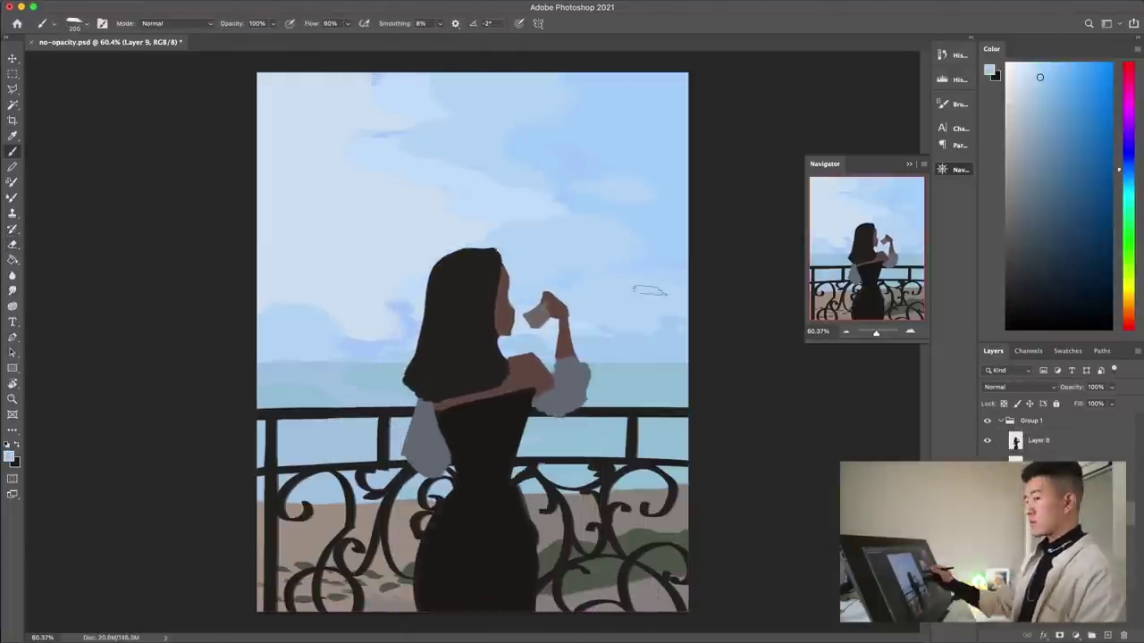
# Step: Paint light strokes and scattered darker grey-blue clouds in the sky to the right of the figure
pyautogui.moveTo(677, 320); pyautogui.dragTo(597, 311)
pyautogui.click(1044, 100)
pyautogui.moveTo(682, 275)
pyautogui.mouseDown()
pyautogui.moveTo(605, 283)
pyautogui.moveTo(572, 275)
pyautogui.mouseUp()
pyautogui.moveTo(561, 261); pyautogui.dragTo(534, 268)
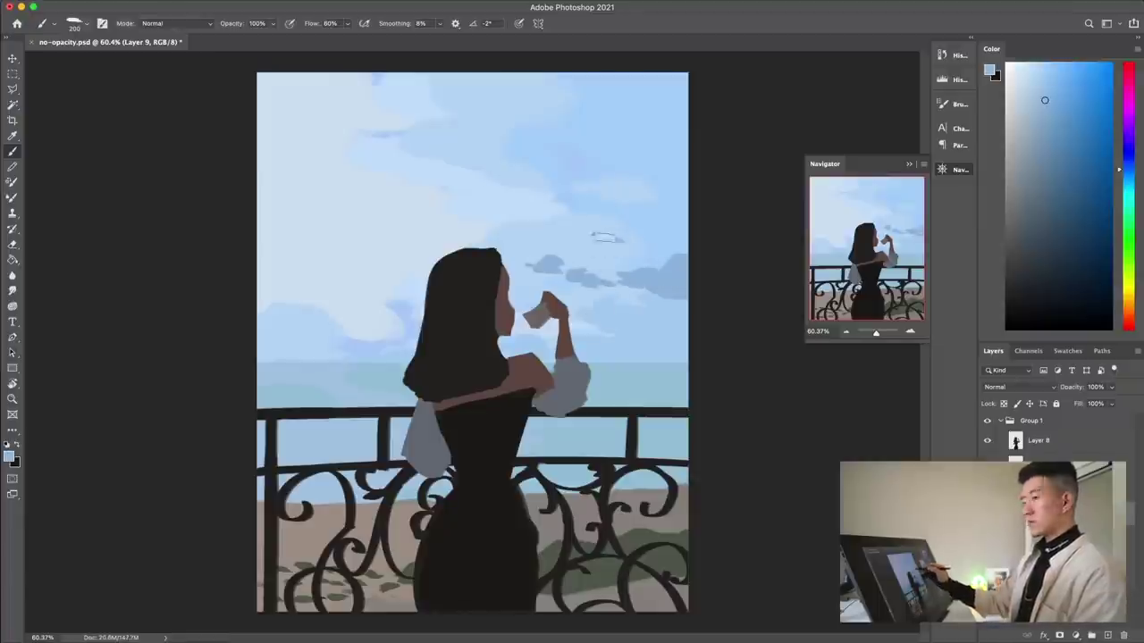
pyautogui.moveTo(599, 250); pyautogui.dragTo(640, 255)
pyautogui.moveTo(584, 223); pyautogui.dragTo(619, 217)
pyautogui.moveTo(563, 181); pyautogui.dragTo(586, 200)
pyautogui.moveTo(686, 209); pyautogui.dragTo(670, 215)
# Step: Add soft purple accents to the grey-blue clouds on the right side of the sky
pyautogui.click(1129, 150)
pyautogui.click(1045, 96)
pyautogui.click(1035, 90)
pyautogui.moveTo(580, 226); pyautogui.dragTo(597, 216)
pyautogui.click(1129, 152)
pyautogui.moveTo(685, 204)
pyautogui.mouseDown()
pyautogui.moveTo(668, 212)
pyautogui.moveTo(681, 212)
pyautogui.mouseUp()
pyautogui.moveTo(677, 260); pyautogui.dragTo(660, 267)
pyautogui.click(1128, 162)
pyautogui.click(1037, 100)
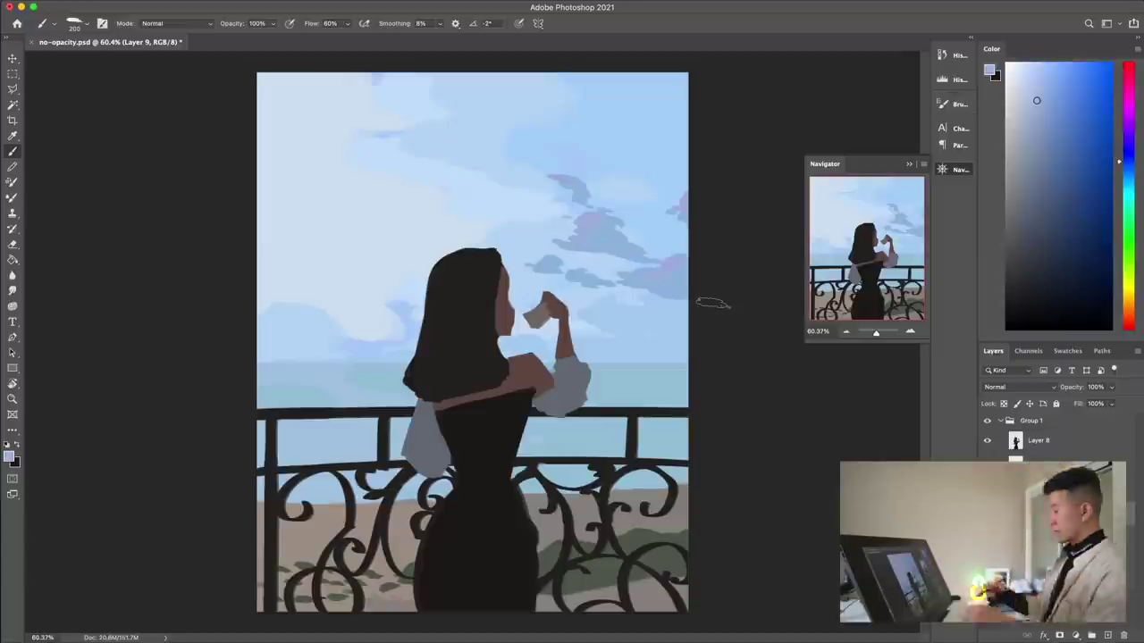
# Step: Paint a large billowing cloud behind the woman's head and to its left in the sampled grey-blue
pyautogui.keyDown('alt'); pyautogui.click(545, 264); pyautogui.keyUp('alt')
pyautogui.moveTo(438, 219); pyautogui.dragTo(445, 258)
pyautogui.moveTo(375, 239)
pyautogui.mouseDown()
pyautogui.moveTo(411, 286)
pyautogui.moveTo(296, 306)
pyautogui.mouseUp()
pyautogui.moveTo(304, 298)
pyautogui.mouseDown()
pyautogui.moveTo(268, 309)
pyautogui.moveTo(299, 285)
pyautogui.mouseUp()
pyautogui.hotkey('ctrl', 'z')
# Step: Extend the sampled grey-blue cloud bank across to the left edge of the sky
pyautogui.keyDown('alt'); pyautogui.click(380, 286); pyautogui.keyUp('alt')
pyautogui.moveTo(261, 224); pyautogui.dragTo(275, 275)
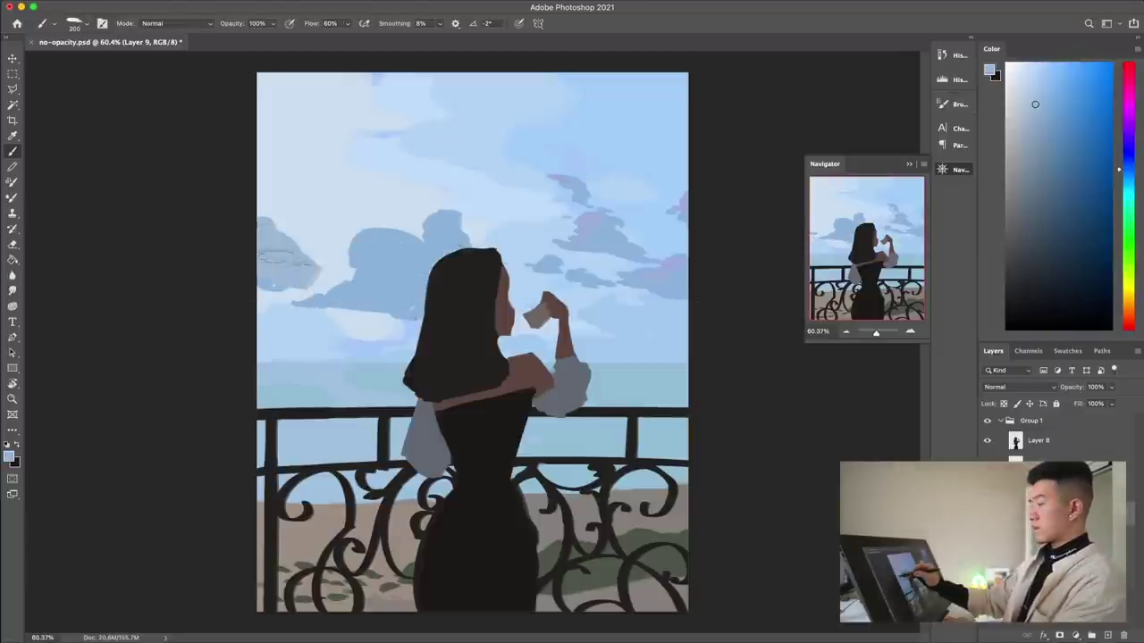
pyautogui.moveTo(299, 226); pyautogui.dragTo(336, 277)
pyautogui.moveTo(348, 238); pyautogui.dragTo(348, 277)
pyautogui.moveTo(284, 295); pyautogui.dragTo(316, 293)
# Step: Paint lighter blue-grey and pinkish-lilac patches over the left cloud bank
pyautogui.click(1031, 94)
pyautogui.moveTo(311, 240); pyautogui.dragTo(355, 274)
pyautogui.moveTo(394, 193); pyautogui.dragTo(398, 218)
pyautogui.moveTo(392, 213)
pyautogui.mouseDown()
pyautogui.moveTo(462, 197)
pyautogui.moveTo(422, 199)
pyautogui.moveTo(358, 250)
pyautogui.mouseUp()
pyautogui.click(1129, 140)
pyautogui.moveTo(299, 201); pyautogui.dragTo(294, 228)
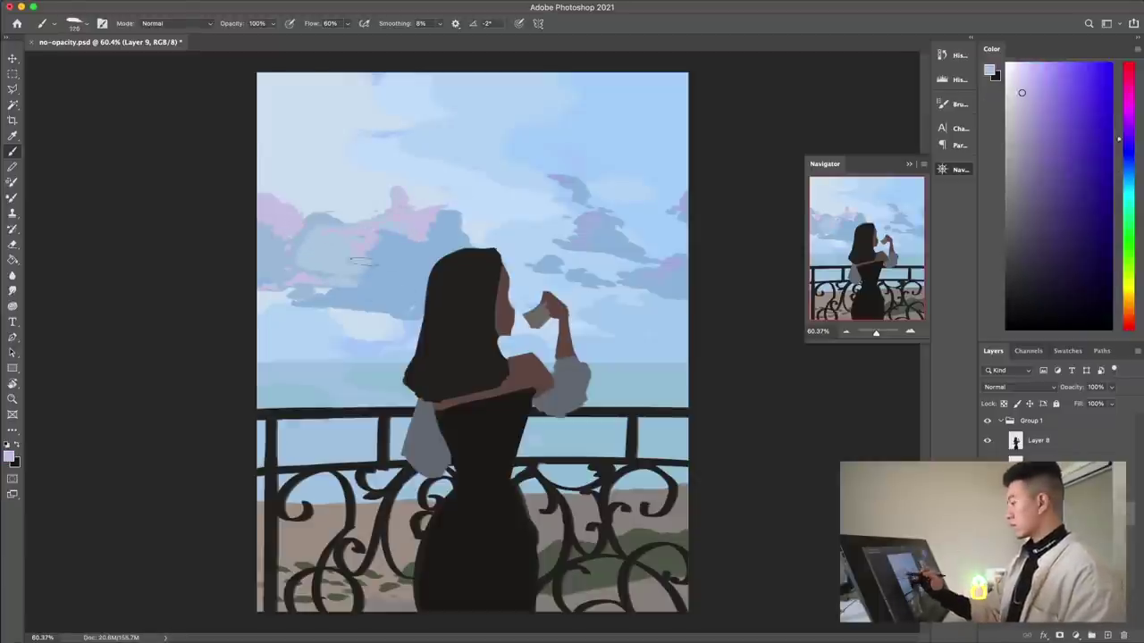
# Step: Build up pink billows on top of the left clouds and add brighter pink accents at the left edge
pyautogui.moveTo(352, 179); pyautogui.dragTo(345, 223)
pyautogui.moveTo(408, 166); pyautogui.dragTo(402, 195)
pyautogui.moveTo(417, 189); pyautogui.dragTo(438, 207)
pyautogui.click(1129, 116)
pyautogui.moveTo(349, 215); pyautogui.dragTo(299, 215)
pyautogui.keyDown('alt'); pyautogui.click(358, 268); pyautogui.keyUp('alt')
pyautogui.moveTo(276, 202)
pyautogui.mouseDown()
pyautogui.moveTo(298, 221)
pyautogui.moveTo(261, 234)
pyautogui.mouseUp()
# Step: Paint an orange sunset band beneath the left clouds and pick a paler orange
pyautogui.click(1131, 314)
pyautogui.moveTo(264, 299); pyautogui.dragTo(385, 318)
pyautogui.moveTo(300, 322); pyautogui.dragTo(402, 329)
pyautogui.click(1039, 78)
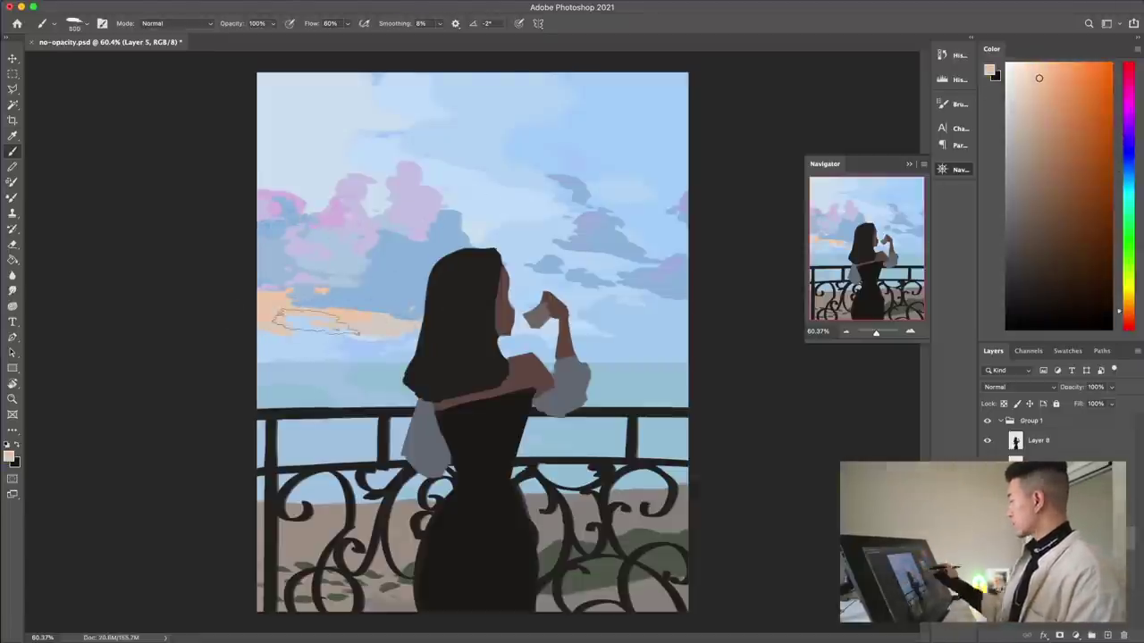
# Step: Continue the sampled orange band right of the face and paint pale yellow-green patches between the right clouds
pyautogui.keyDown('alt'); pyautogui.click(375, 336); pyautogui.keyUp('alt')
pyautogui.keyDown('alt'); pyautogui.click(367, 327); pyautogui.keyUp('alt')
pyautogui.keyDown('alt'); pyautogui.click(367, 317); pyautogui.keyUp('alt')
pyautogui.moveTo(656, 294); pyautogui.dragTo(500, 306)
pyautogui.keyDown('alt'); pyautogui.click(358, 338); pyautogui.keyUp('alt')
pyautogui.moveTo(675, 219)
pyautogui.mouseDown()
pyautogui.moveTo(631, 250)
pyautogui.moveTo(597, 241)
pyautogui.moveTo(615, 256)
pyautogui.mouseUp()
pyautogui.press('super+z')
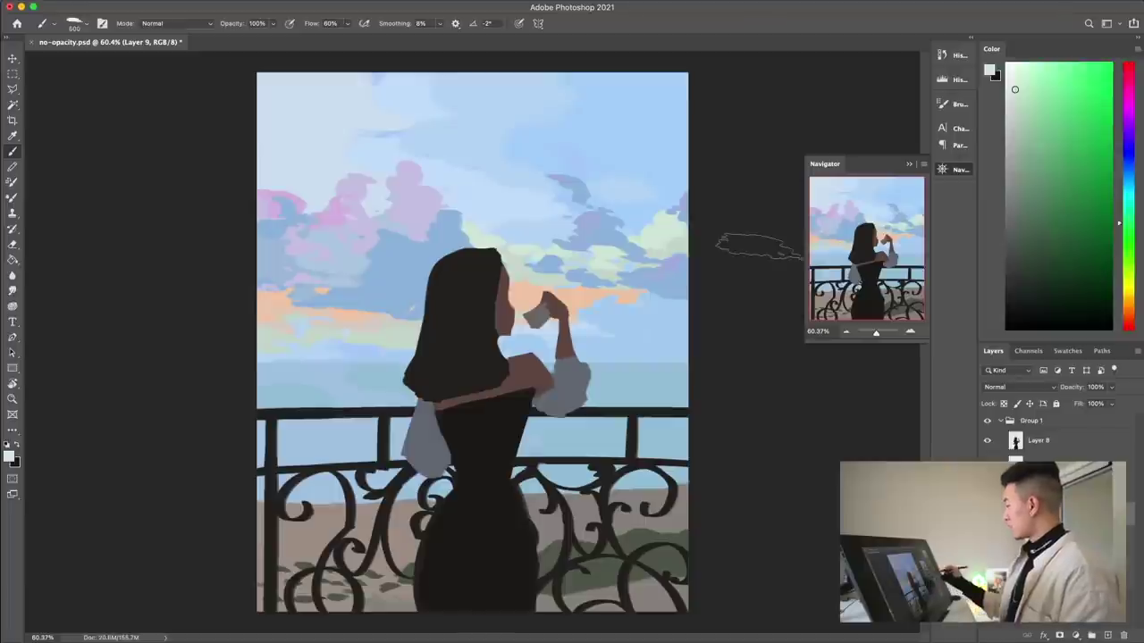
# Step: Select Layer 5 and add pale mint-green strokes around the right clouds at 60% flow
pyautogui.click(987, 514)
pyautogui.click(987, 513)
pyautogui.click(1041, 538)
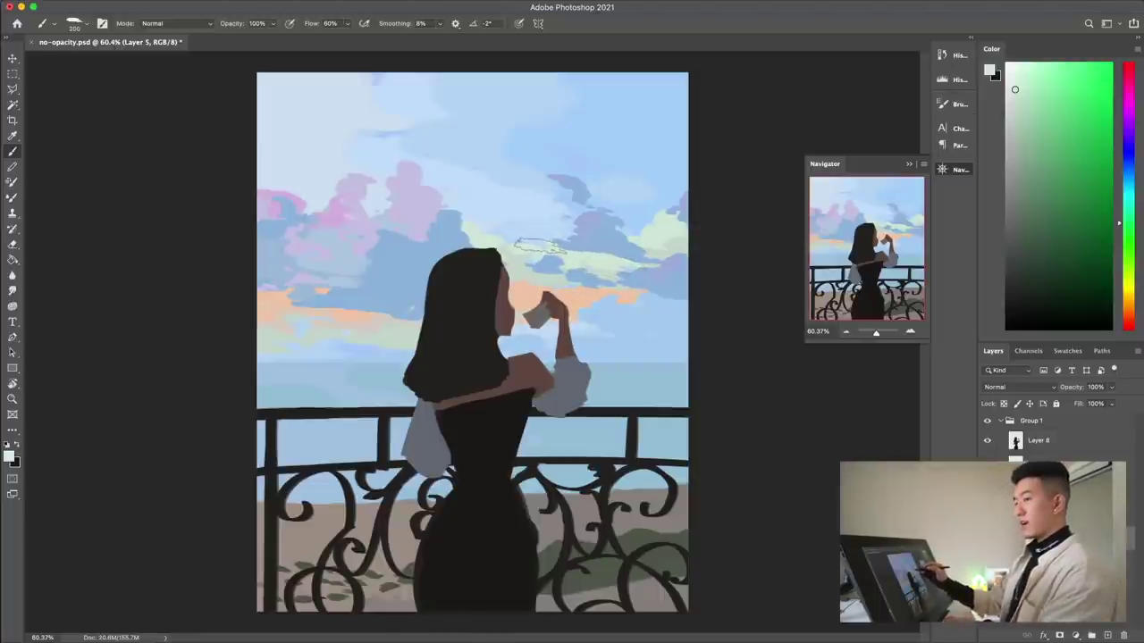
pyautogui.hotkey('shift', '8')
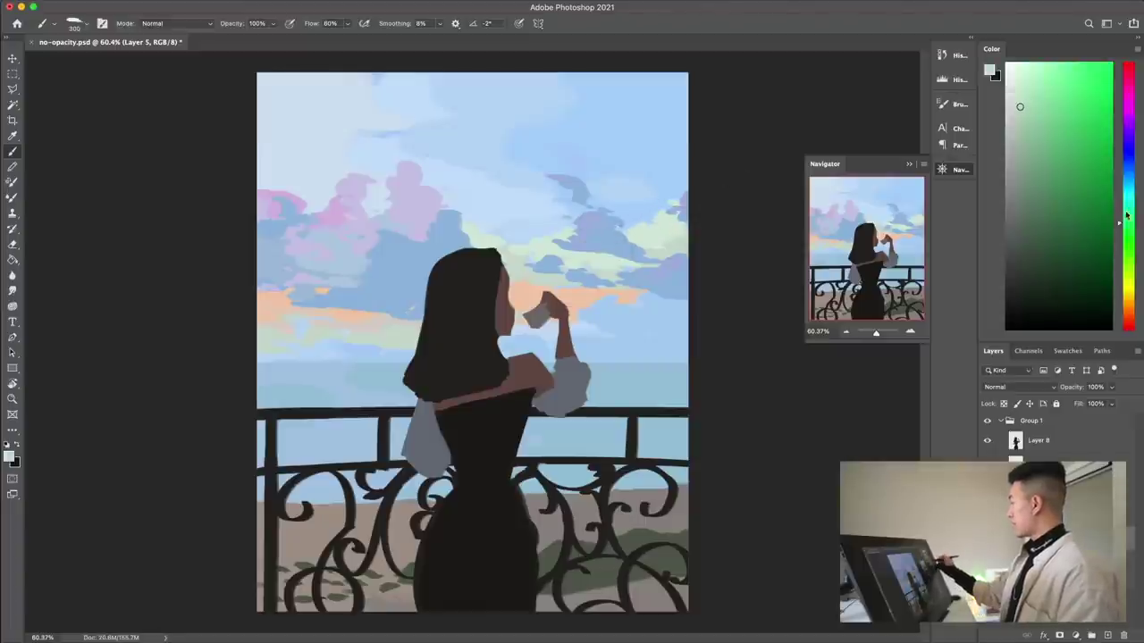
pyautogui.click(1018, 90)
pyautogui.hotkey('shift', '6')
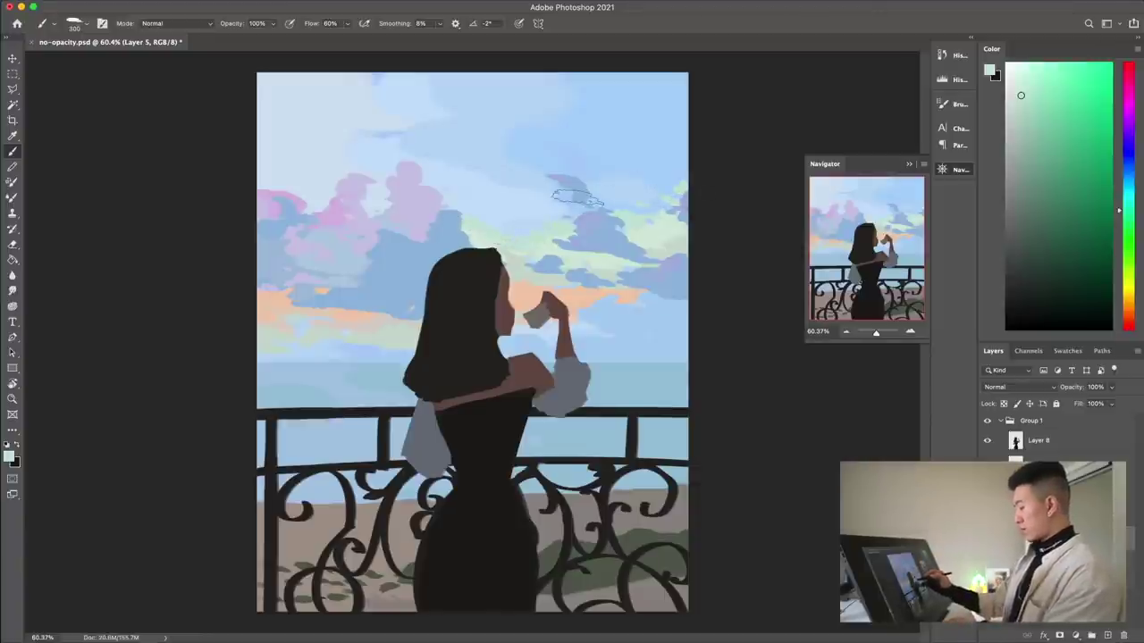
# Step: Sample pale blue from the sky and paint a light cloud at the right edge of the sky
pyautogui.press('i')
pyautogui.click(522, 201)
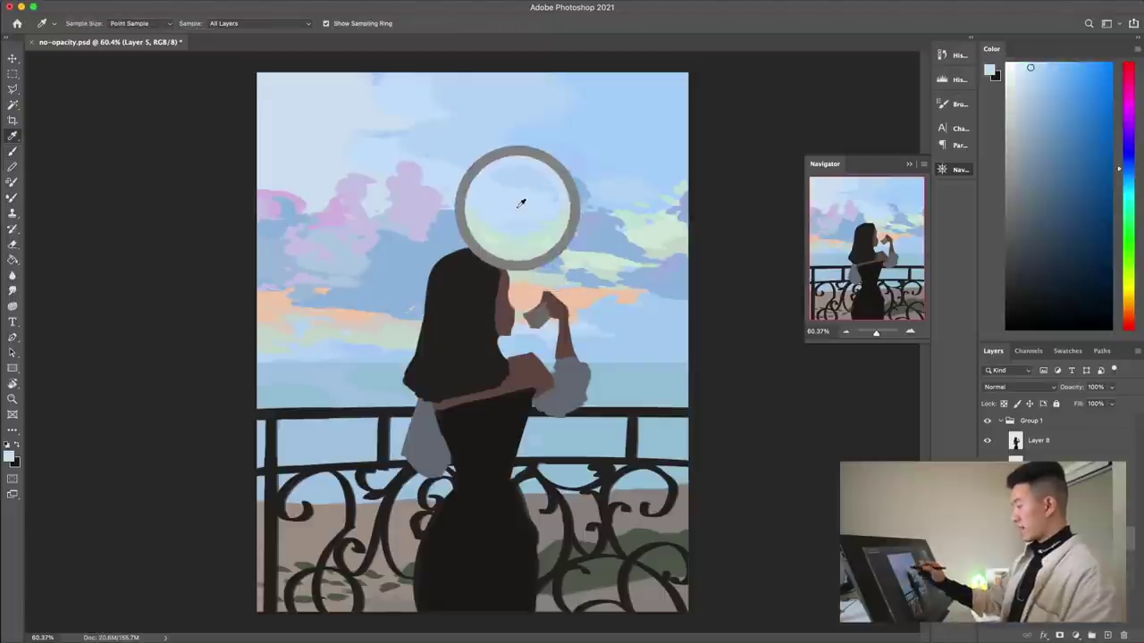
pyautogui.press('b')
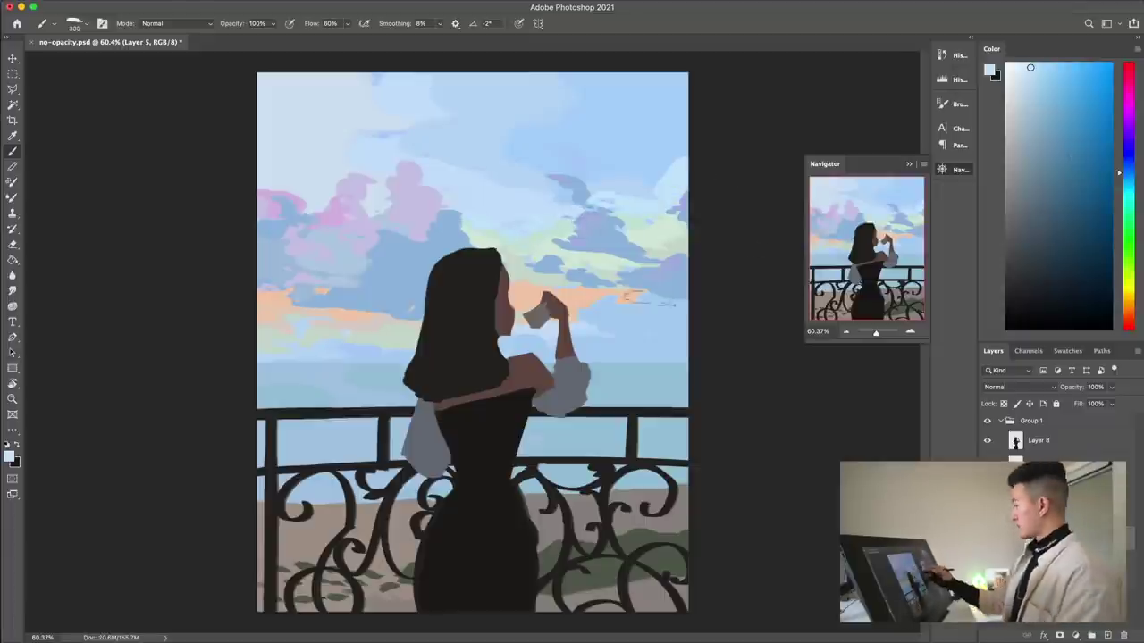
# Step: Break up the left cloud bank on Layer 9 with small strokes of blues sampled from the clouds
pyautogui.keyDown('alt'); pyautogui.click(410, 271); pyautogui.keyUp('alt')
pyautogui.moveTo(390, 242)
pyautogui.mouseDown()
pyautogui.moveTo(479, 213)
pyautogui.moveTo(340, 246)
pyautogui.moveTo(407, 256)
pyautogui.mouseUp()
pyautogui.keyDown('alt'); pyautogui.click(348, 260); pyautogui.keyUp('alt')
pyautogui.keyDown('alt'); pyautogui.click(371, 274); pyautogui.keyUp('alt')
pyautogui.press(']')
pyautogui.press(']')
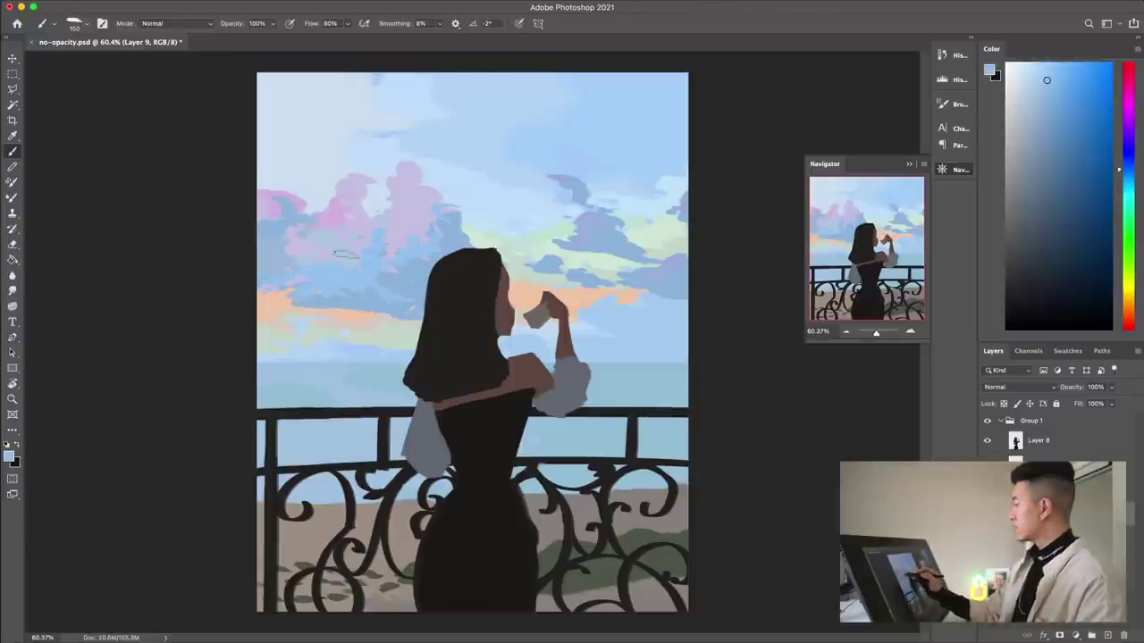
# Step: Choose a pale orange, shrink the brush to 70 and paint a sunlit patch on top of the left cloud bank
pyautogui.click(1129, 309)
pyautogui.click(1047, 64)
pyautogui.press('[')
pyautogui.press('[')
pyautogui.press('[')
pyautogui.press('[')
pyautogui.press('[')
pyautogui.press('[')
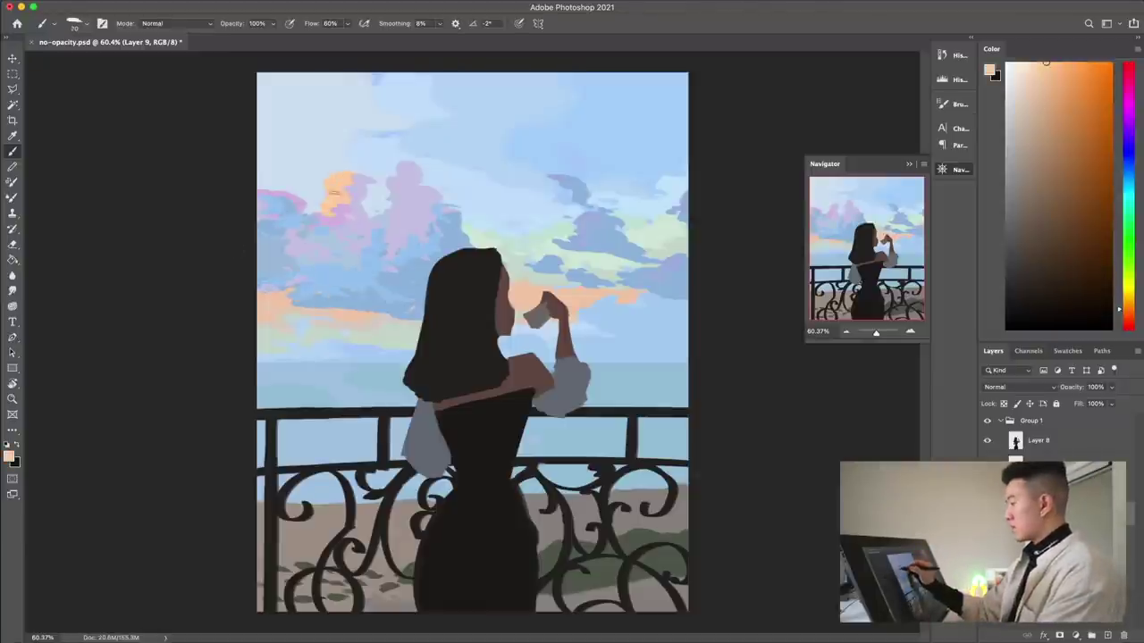
# Step: Extend the left cloud's sunlit patches downward with stronger orange strokes and add coral accents among them
pyautogui.click(1056, 73)
pyautogui.moveTo(359, 177)
pyautogui.mouseDown()
pyautogui.moveTo(335, 205)
pyautogui.moveTo(368, 266)
pyautogui.mouseUp()
pyautogui.click(1065, 63)
pyautogui.press('[')
pyautogui.keyDown('alt'); pyautogui.click(357, 256); pyautogui.keyUp('alt')
pyautogui.click(1128, 327)
pyautogui.click(1049, 66)
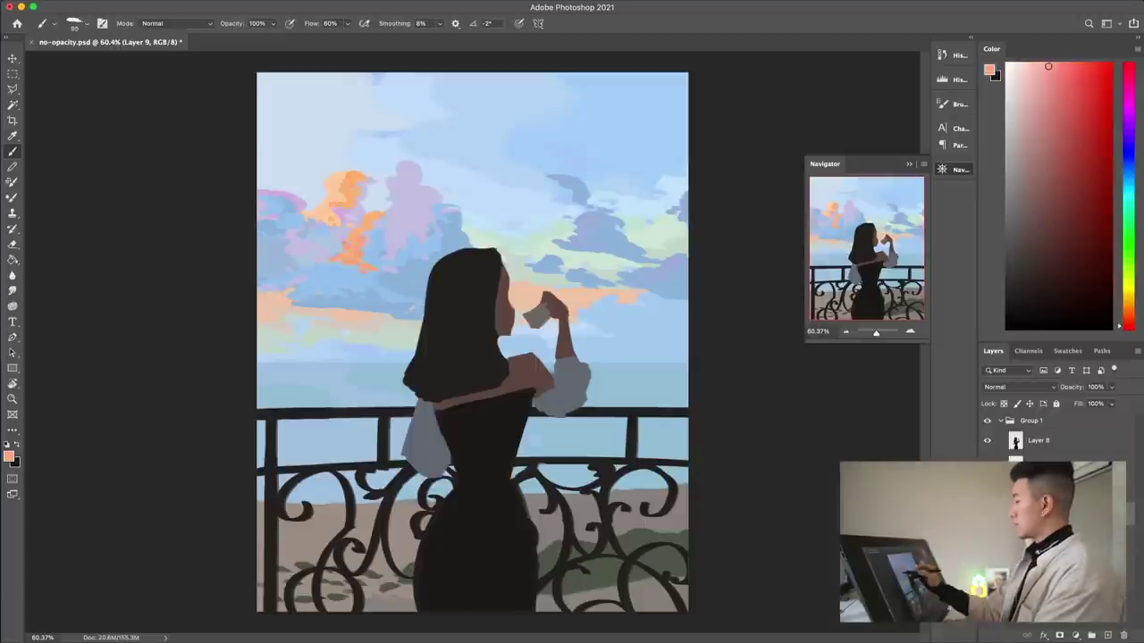
pyautogui.keyDown('alt'); pyautogui.click(342, 248); pyautogui.keyUp('alt')
# Step: On Layer 5, paint a pale cream glow over the upper-left sky with a size 600 brush
pyautogui.keyDown('alt'); pyautogui.click(300, 177); pyautogui.keyUp('alt')
pyautogui.keyDown('alt'); pyautogui.click(275, 296); pyautogui.keyUp('alt')
pyautogui.click(1027, 69)
pyautogui.moveTo(269, 189)
pyautogui.mouseDown()
pyautogui.moveTo(309, 186)
pyautogui.moveTo(266, 87)
pyautogui.mouseUp()
pyautogui.click(1129, 303)
pyautogui.moveTo(478, 229); pyautogui.dragTo(529, 244)
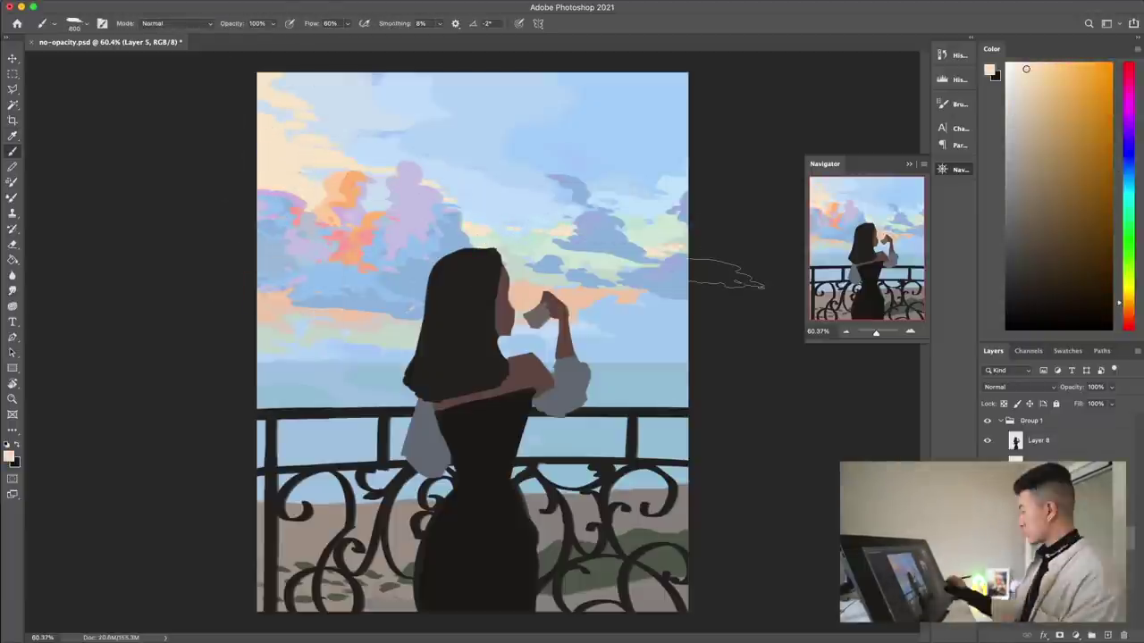
# Step: Select Layer 6 and paint a darker teal-blue band across the sea along the horizon
pyautogui.click(1041, 490)
pyautogui.keyDown('alt'); pyautogui.click(650, 368); pyautogui.keyUp('alt')
pyautogui.click(1046, 142)
pyautogui.moveTo(683, 367); pyautogui.dragTo(268, 366)
pyautogui.keyDown('alt'); pyautogui.click(639, 370); pyautogui.keyUp('alt')
pyautogui.moveTo(665, 384)
pyautogui.mouseDown()
pyautogui.moveTo(277, 375)
pyautogui.moveTo(697, 432)
pyautogui.mouseUp()
# Step: Paint a peach reflection with pink accents on the water left of the woman
pyautogui.keyDown('alt'); pyautogui.click(346, 324); pyautogui.keyUp('alt')
pyautogui.moveTo(304, 379)
pyautogui.mouseDown()
pyautogui.moveTo(336, 381)
pyautogui.moveTo(323, 476)
pyautogui.mouseUp()
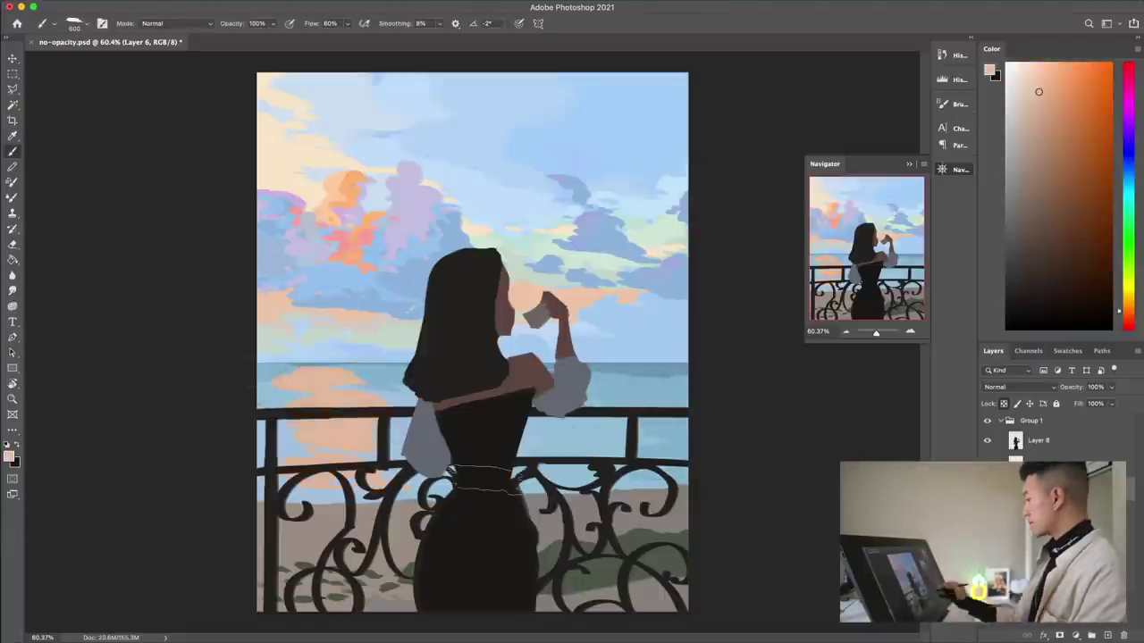
pyautogui.moveTo(1128, 161); pyautogui.dragTo(1129, 330)
pyautogui.click(1027, 83)
pyautogui.click(1037, 98)
pyautogui.moveTo(393, 391)
pyautogui.mouseDown()
pyautogui.moveTo(355, 385)
pyautogui.moveTo(384, 395)
pyautogui.moveTo(358, 394)
pyautogui.moveTo(374, 387)
pyautogui.mouseUp()
pyautogui.keyDown('alt'); pyautogui.click(398, 373); pyautogui.keyUp('alt')
pyautogui.keyDown('alt'); pyautogui.click(315, 390); pyautogui.keyUp('alt')
# Step: On Layer 9, add orange highlights sampled from the clouds to the purple cloud, the right clouds and the cloud behind the head
pyautogui.keyDown('alt'); pyautogui.click(357, 192); pyautogui.keyUp('alt')
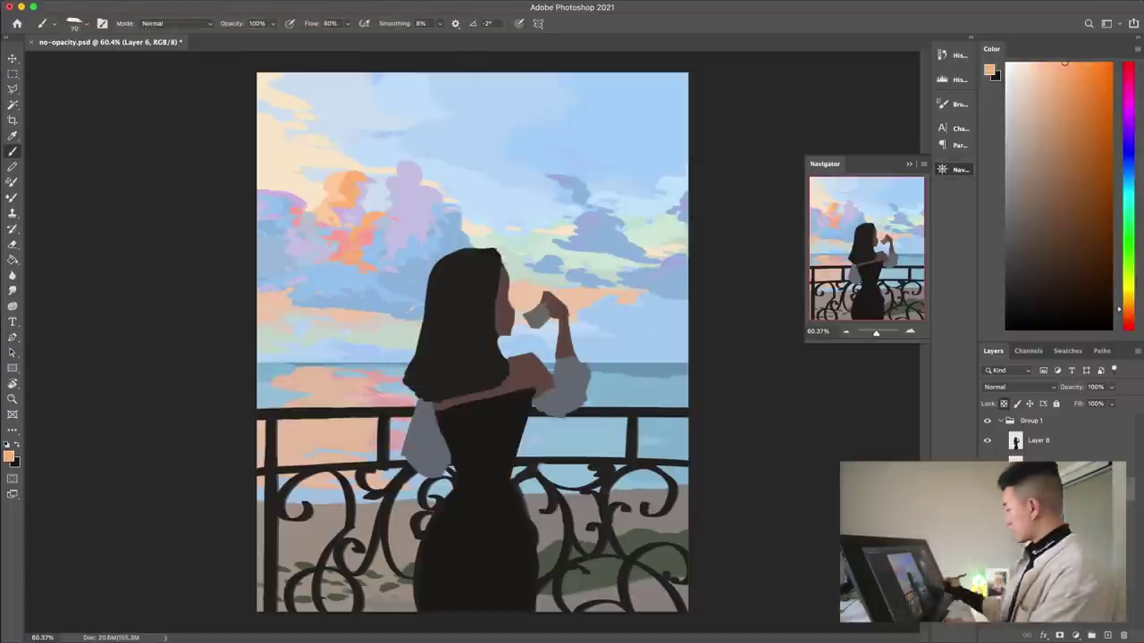
pyautogui.moveTo(395, 168); pyautogui.dragTo(390, 189)
pyautogui.keyDown('alt'); pyautogui.click(388, 202); pyautogui.keyUp('alt')
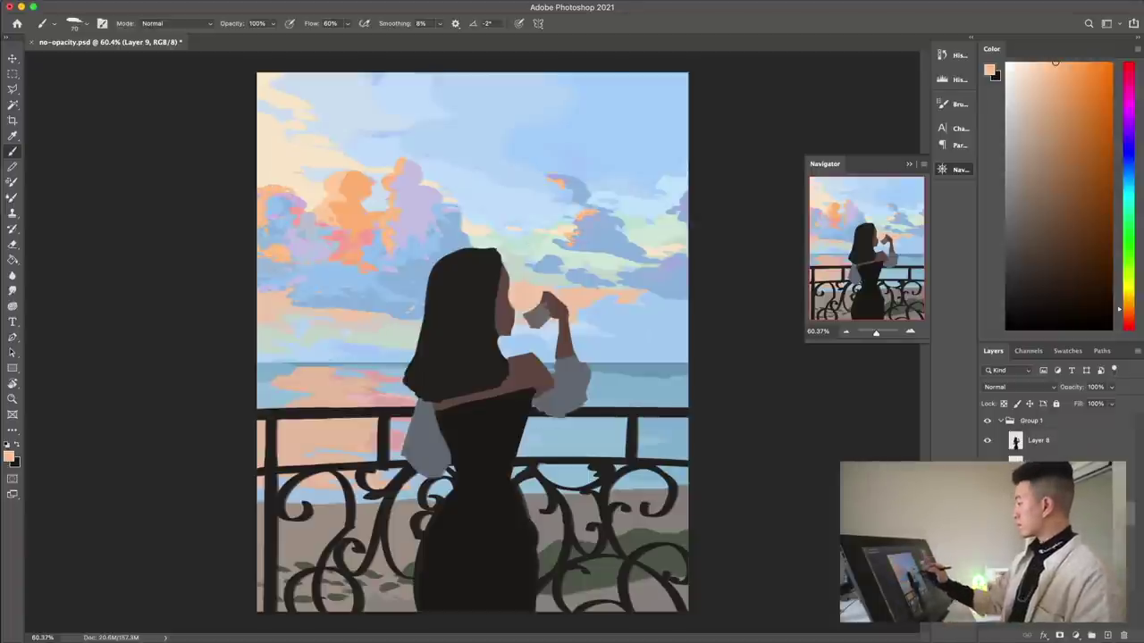
pyautogui.keyDown('alt'); pyautogui.click(438, 219); pyautogui.keyUp('alt')
pyautogui.moveTo(483, 243)
pyautogui.mouseDown()
pyautogui.moveTo(502, 233)
pyautogui.moveTo(511, 260)
pyautogui.moveTo(499, 232)
pyautogui.mouseUp()
pyautogui.keyDown('alt'); pyautogui.click(436, 212); pyautogui.keyUp('alt')
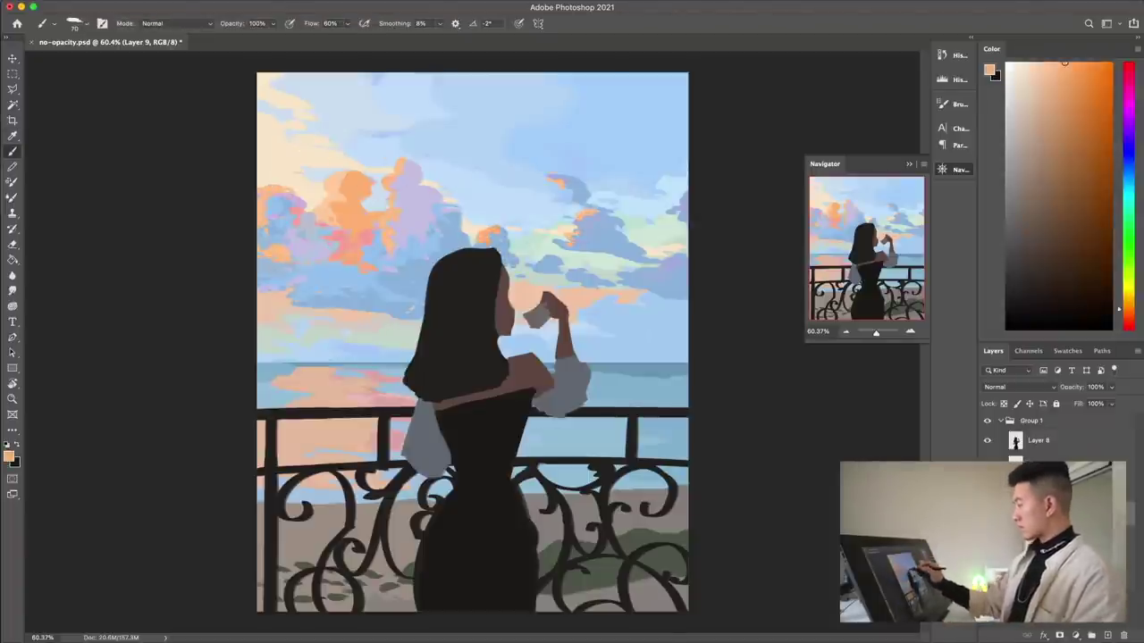
# Step: Soften the left cloud bank with blue and orange strokes sampled from the clouds, using a larger brush
pyautogui.keyDown('alt'); pyautogui.click(518, 183); pyautogui.keyUp('alt')
pyautogui.press(']')
pyautogui.press(']')
pyautogui.press(']')
pyautogui.press(']')
pyautogui.press(']')
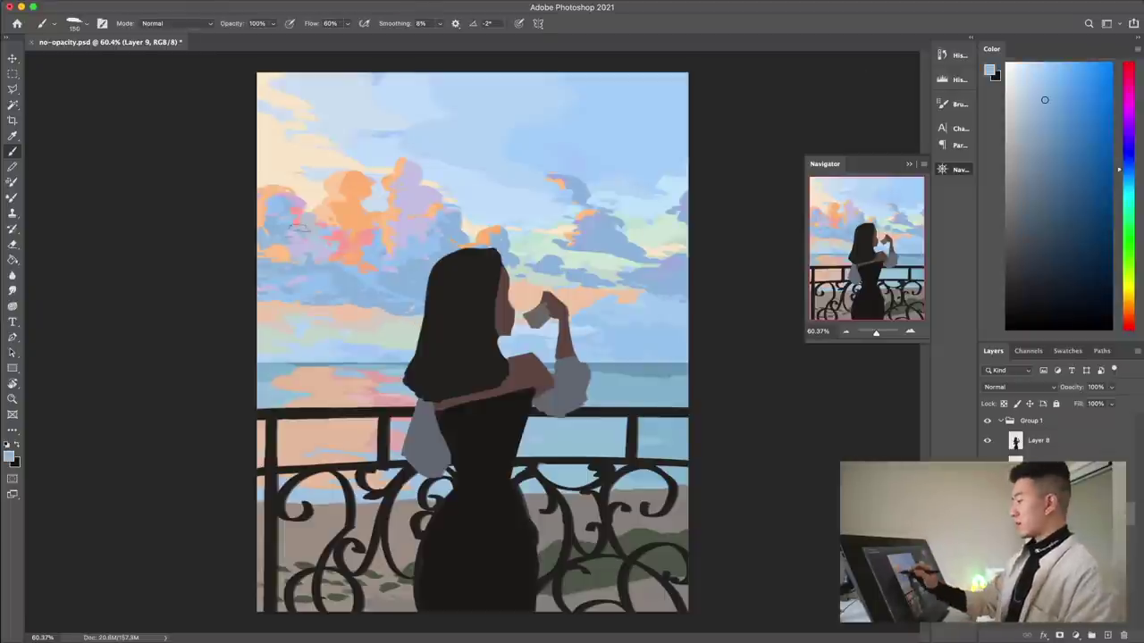
pyautogui.keyDown('alt'); pyautogui.click(349, 271); pyautogui.keyUp('alt')
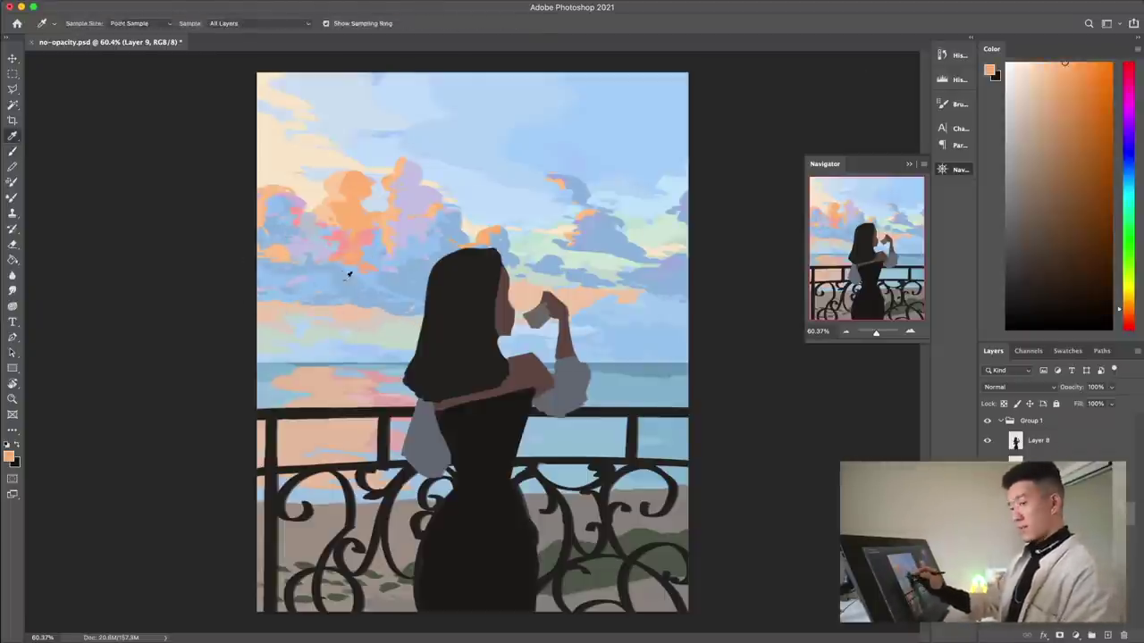
pyautogui.keyDown('alt'); pyautogui.click(344, 241); pyautogui.keyUp('alt')
# Step: Choose a deeper blue and paint shadow shapes on the clouds right of the woman's head
pyautogui.keyDown('alt'); pyautogui.click(654, 283); pyautogui.keyUp('alt')
pyautogui.press(']')
pyautogui.press(']')
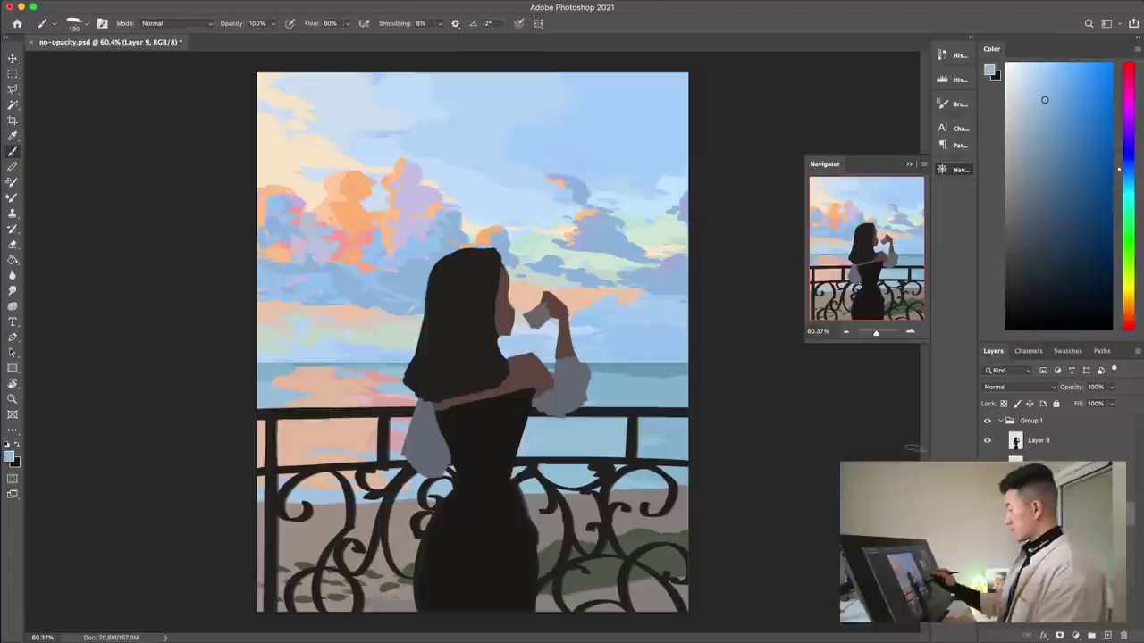
pyautogui.click(1050, 121)
pyautogui.moveTo(624, 195)
pyautogui.mouseDown()
pyautogui.moveTo(637, 199)
pyautogui.moveTo(631, 251)
pyautogui.mouseUp()
pyautogui.moveTo(617, 246)
pyautogui.mouseDown()
pyautogui.moveTo(665, 262)
pyautogui.moveTo(636, 295)
pyautogui.moveTo(560, 277)
pyautogui.mouseUp()
pyautogui.press(']')
pyautogui.press(']')
pyautogui.press(']')
pyautogui.moveTo(577, 277); pyautogui.dragTo(535, 271)
# Step: Paint deeper blue shadows on the cloud left of the woman's head and along the left cloud bank
pyautogui.moveTo(454, 217); pyautogui.dragTo(423, 247)
pyautogui.moveTo(438, 211)
pyautogui.mouseDown()
pyautogui.moveTo(459, 225)
pyautogui.moveTo(386, 249)
pyautogui.mouseUp()
pyautogui.moveTo(438, 229)
pyautogui.mouseDown()
pyautogui.moveTo(415, 286)
pyautogui.moveTo(352, 284)
pyautogui.mouseUp()
pyautogui.press('[')
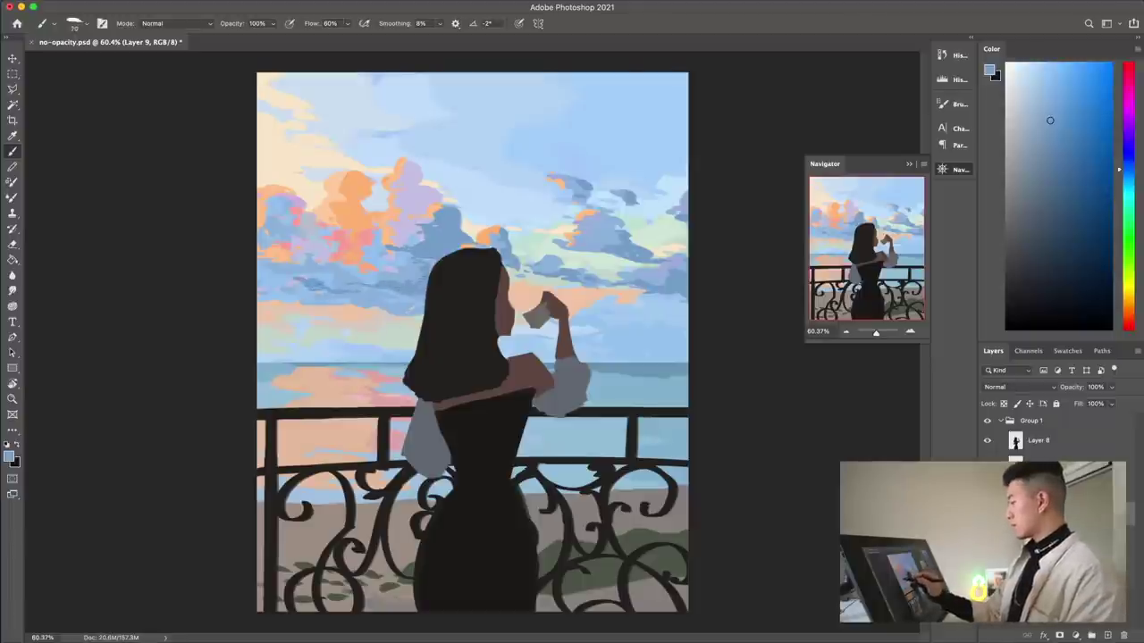
pyautogui.press(']')
pyautogui.press(']')
pyautogui.press(']')
pyautogui.press(']')
pyautogui.moveTo(270, 235); pyautogui.dragTo(267, 214)
# Step: On Layer 6, paint thin blue ripples across the orange reflection and the sea at right with a small brush
pyautogui.keyDown('alt'); pyautogui.click(304, 349); pyautogui.keyUp('alt')
pyautogui.press('[')
pyautogui.press('[')
pyautogui.press('[')
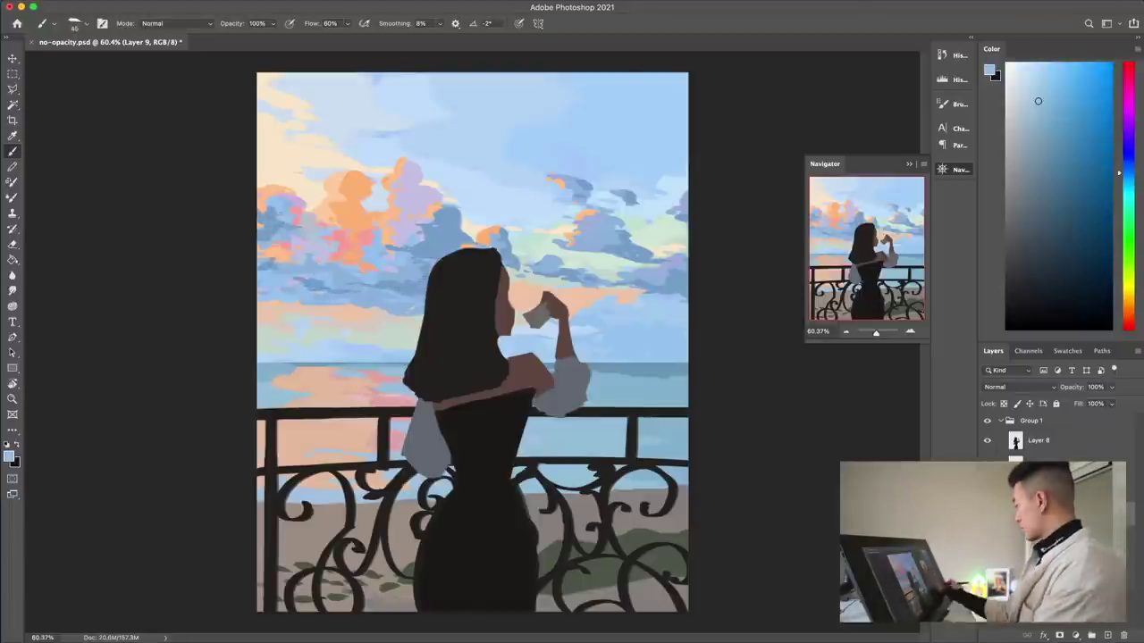
pyautogui.click(1038, 489)
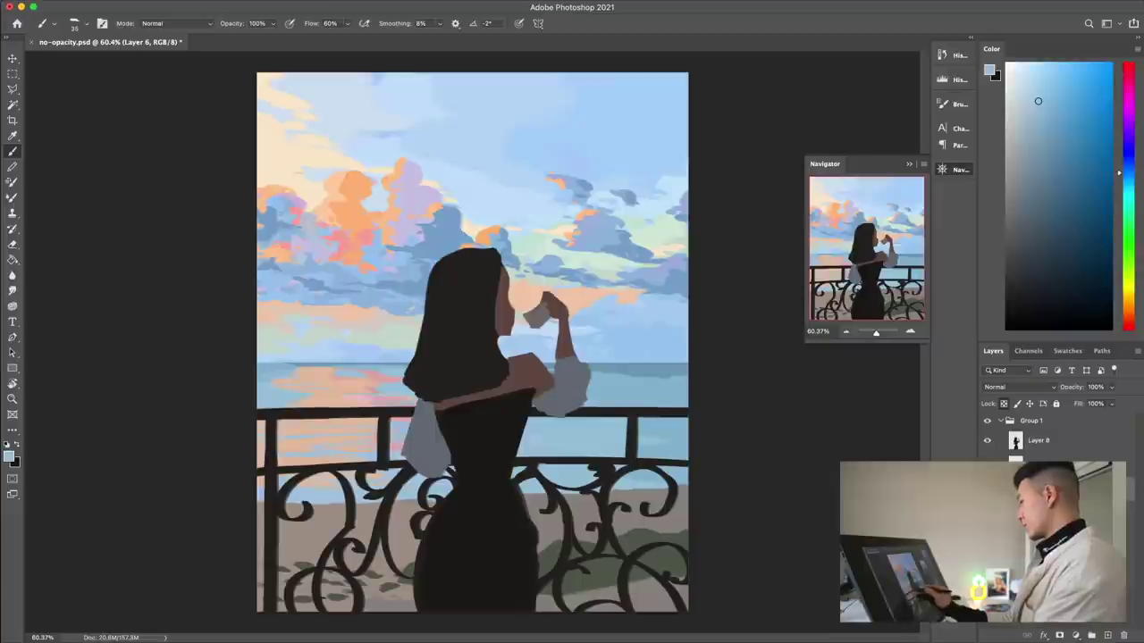
pyautogui.moveTo(670, 368); pyautogui.dragTo(625, 374)
pyautogui.keyDown('alt'); pyautogui.click(630, 375); pyautogui.keyUp('alt')
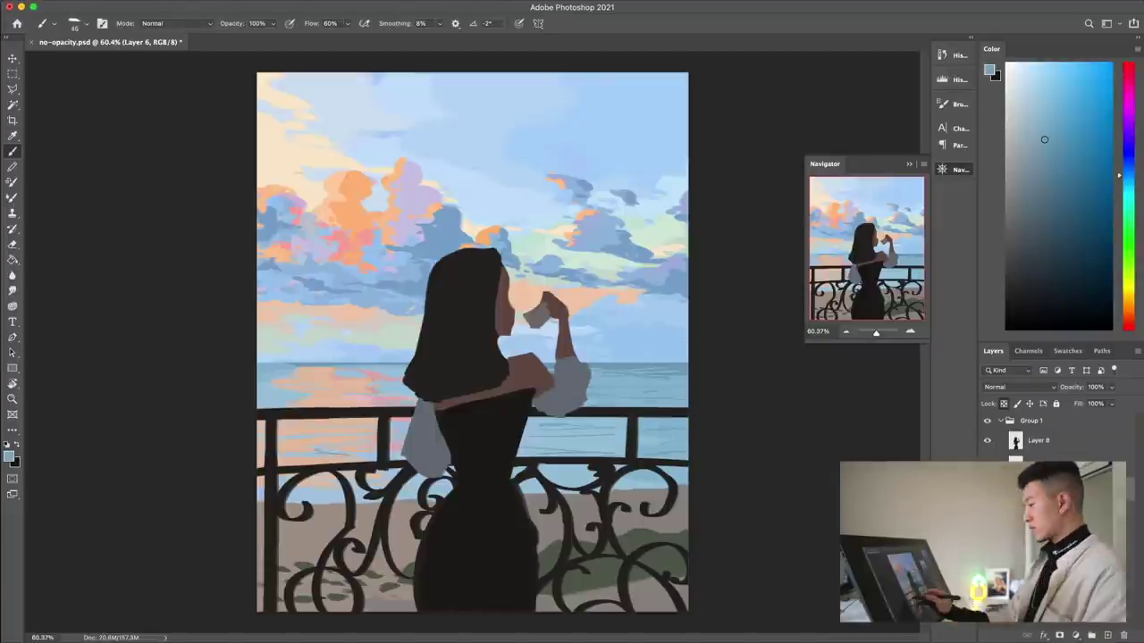
# Step: Paint pale blue foam lines along the shoreline right of the woman
pyautogui.moveTo(544, 475)
pyautogui.mouseDown()
pyautogui.moveTo(660, 479)
pyautogui.moveTo(650, 490)
pyautogui.mouseUp()
pyautogui.keyDown('alt'); pyautogui.click(630, 491); pyautogui.keyUp('alt')
pyautogui.moveTo(651, 488); pyautogui.dragTo(687, 493)
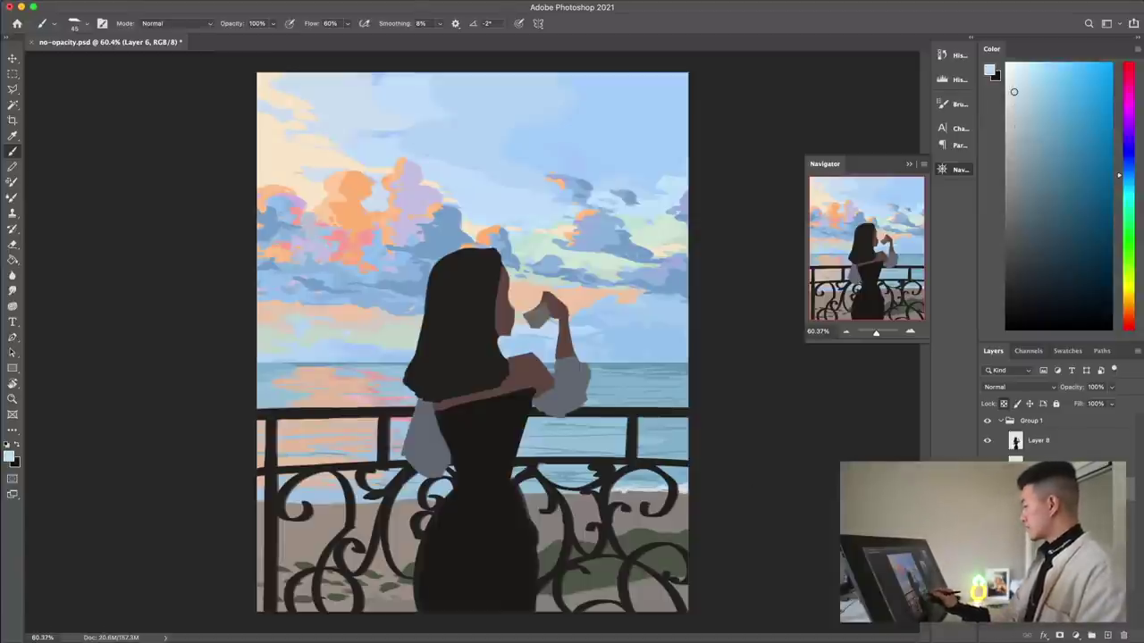
pyautogui.moveTo(524, 491); pyautogui.dragTo(579, 497)
# Step: Add peach reflection streaks sampled from the water to the wet sand at left, and extend the pale foam
pyautogui.keyDown('alt'); pyautogui.click(308, 481); pyautogui.keyUp('alt')
pyautogui.press(']')
pyautogui.press(']')
pyautogui.press(']')
pyautogui.moveTo(279, 505); pyautogui.dragTo(345, 511)
pyautogui.keyDown('alt'); pyautogui.click(555, 493); pyautogui.keyUp('alt')
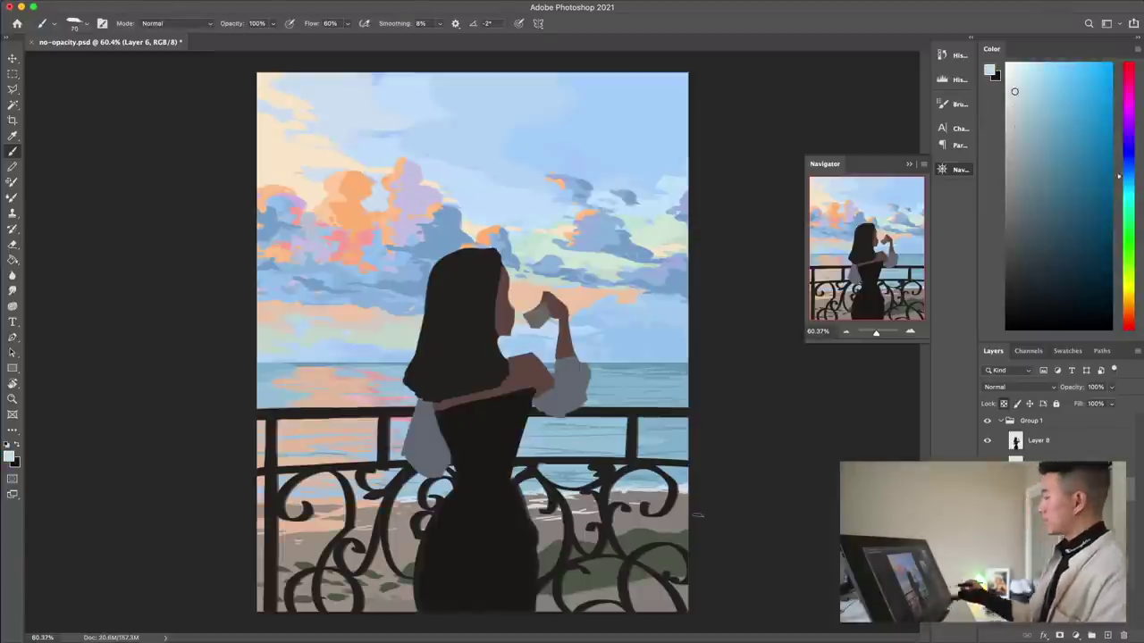
# Step: Sample the cream glow and paint wispy cream clouds across the upper sky on Layer 5
pyautogui.keyDown('alt'); pyautogui.click(309, 125); pyautogui.keyUp('alt')
pyautogui.press(']')
pyautogui.press(']')
pyautogui.press(']')
pyautogui.press(']')
pyautogui.press(']')
pyautogui.keyDown('super'); pyautogui.click(412, 143); pyautogui.keyUp('super')
pyautogui.moveTo(302, 81); pyautogui.dragTo(377, 102)
pyautogui.moveTo(397, 125); pyautogui.dragTo(451, 144)
pyautogui.moveTo(405, 74); pyautogui.dragTo(437, 89)
pyautogui.moveTo(608, 144); pyautogui.dragTo(658, 135)
pyautogui.moveTo(660, 132); pyautogui.dragTo(687, 109)
pyautogui.moveTo(556, 147); pyautogui.dragTo(580, 148)
pyautogui.moveTo(666, 164); pyautogui.dragTo(689, 162)
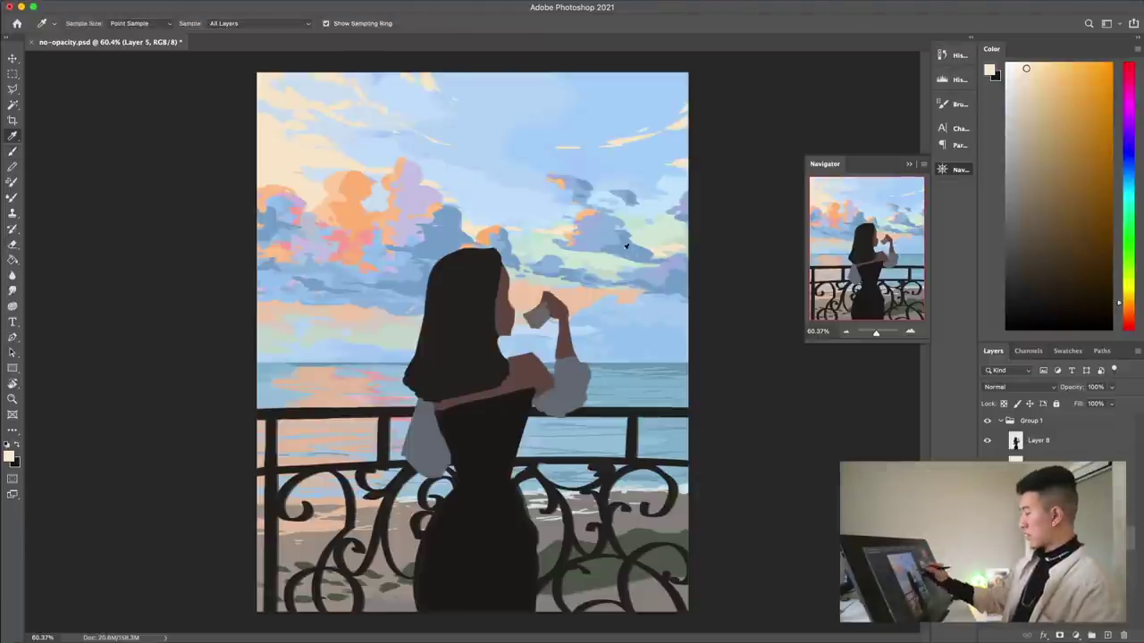
# Step: Refine the right clouds on Layer 9 with sampled blue strokes and light erasing, reducing the brush to 70
pyautogui.keyDown('alt'); pyautogui.click(626, 245); pyautogui.keyUp('alt')
pyautogui.keyDown('super'); pyautogui.click(600, 248); pyautogui.keyUp('super')
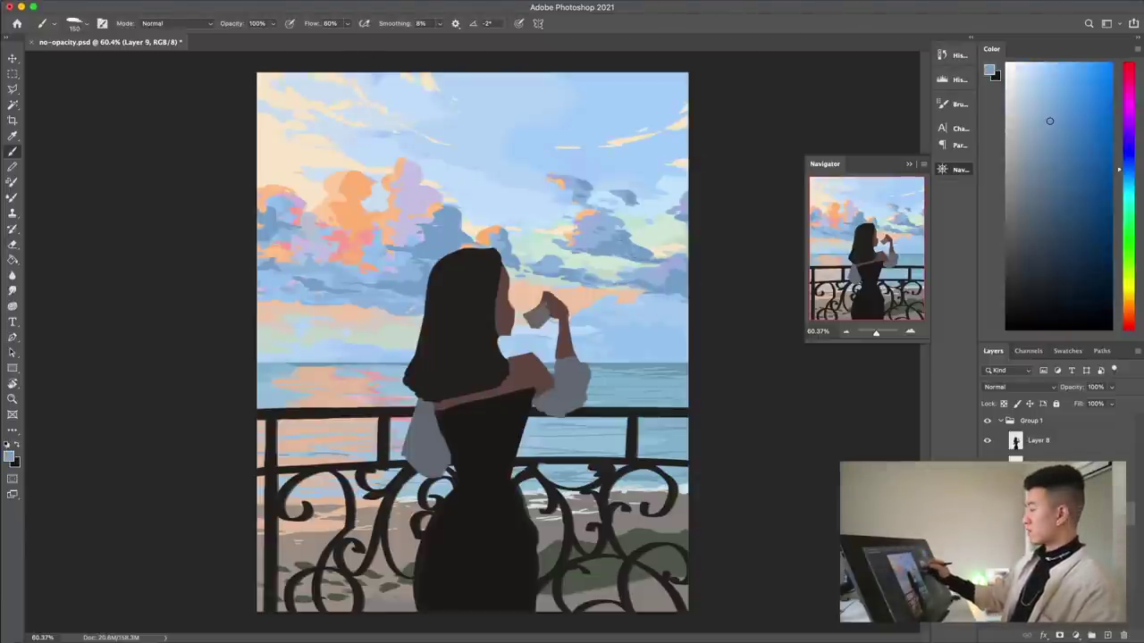
pyautogui.moveTo(595, 215); pyautogui.dragTo(619, 214)
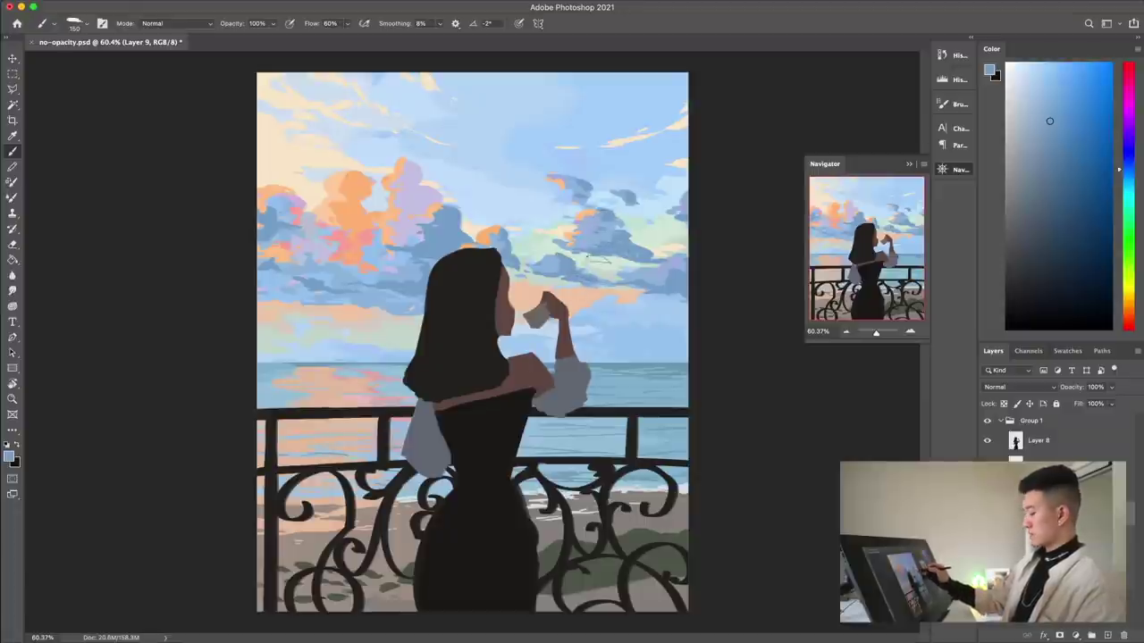
pyautogui.press('e')
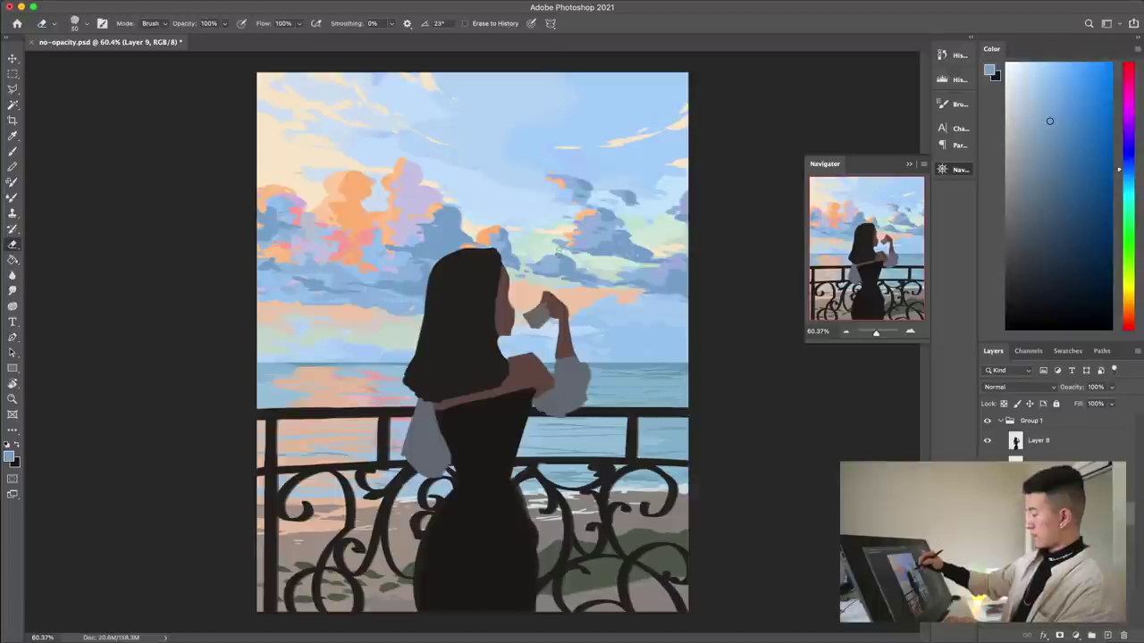
pyautogui.press('b')
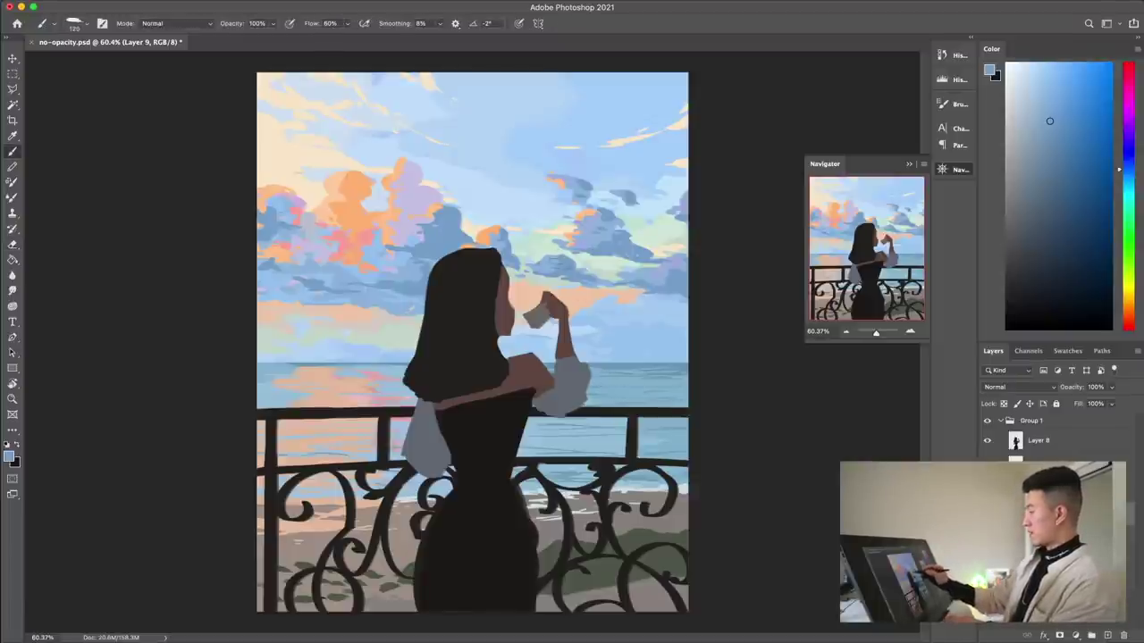
pyautogui.press('[')
pyautogui.press('[')
pyautogui.press('[')
pyautogui.press('[')
pyautogui.press('[')
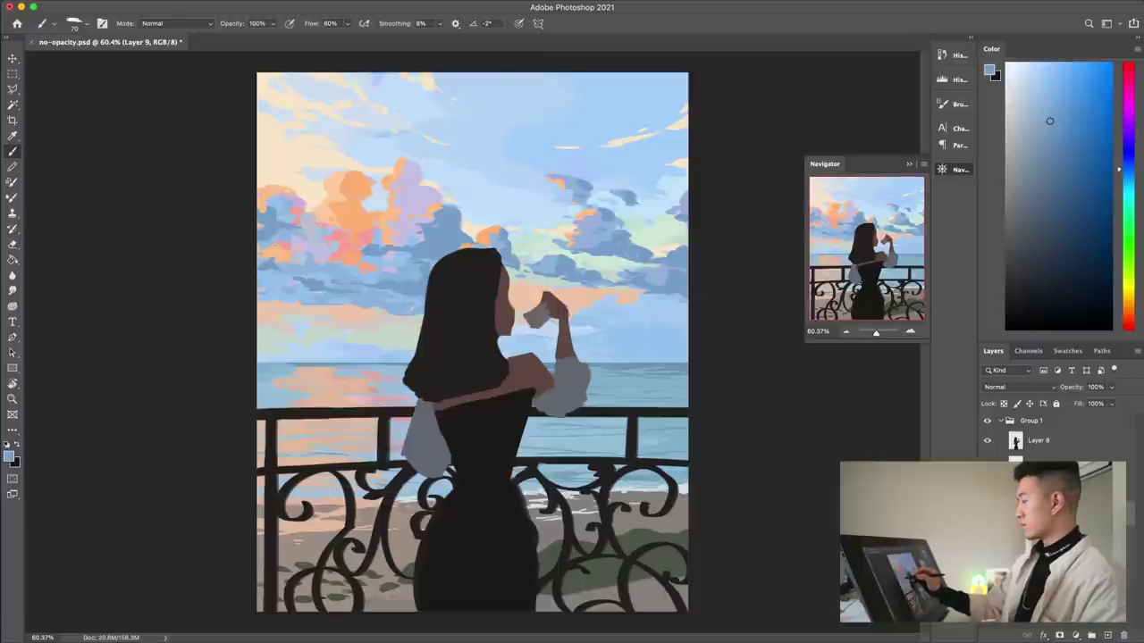
# Step: Select Layer 8 and clean up the edges of the woman's shoulder and sleeves using the Eraser and sampled greys
pyautogui.click(1042, 439)
pyautogui.press('e')
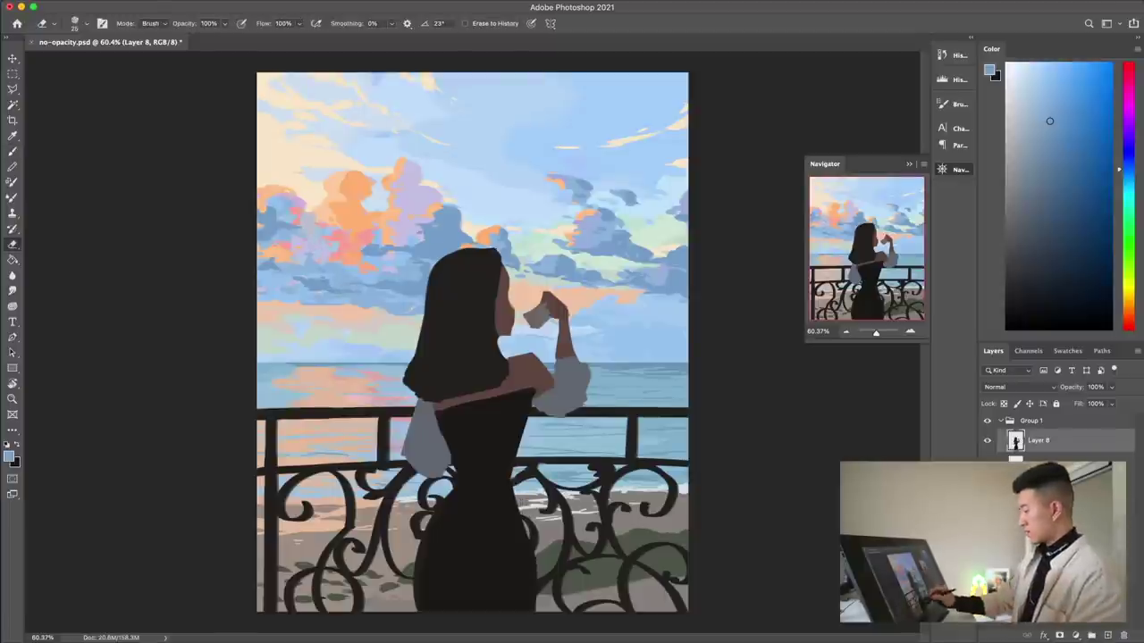
pyautogui.press('b')
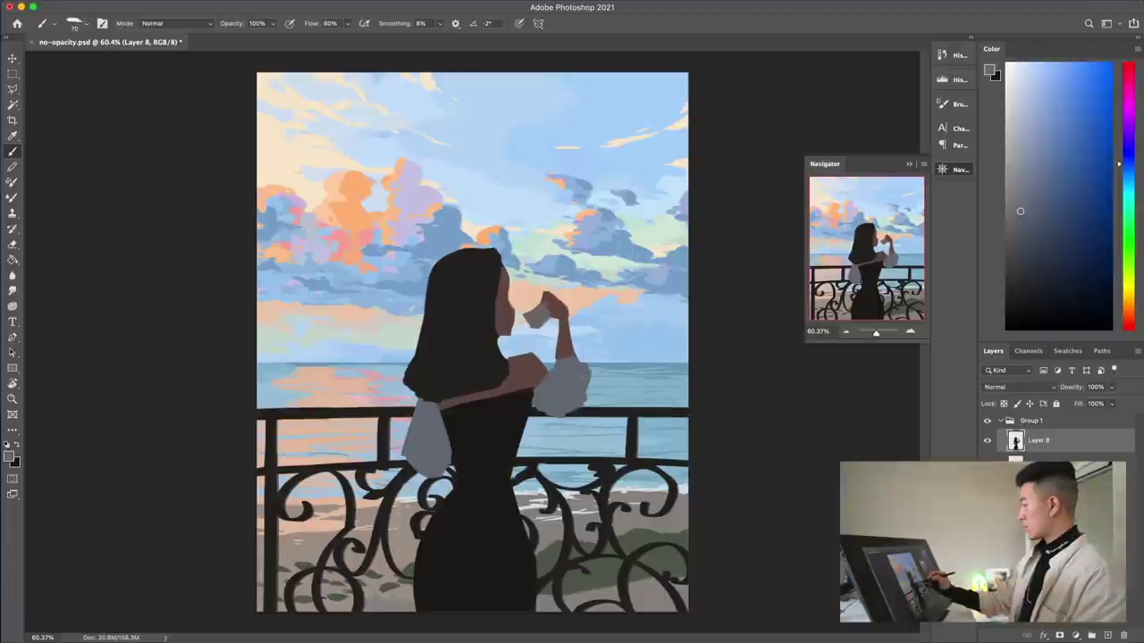
pyautogui.keyDown('alt'); pyautogui.click(561, 384); pyautogui.keyUp('alt')
# Step: Paint reddish skin tones on the arm, shoulder and face, and add a dark eyebrow and eyelashes
pyautogui.keyDown('alt'); pyautogui.click(563, 335); pyautogui.keyUp('alt')
pyautogui.moveTo(567, 306); pyautogui.dragTo(571, 354)
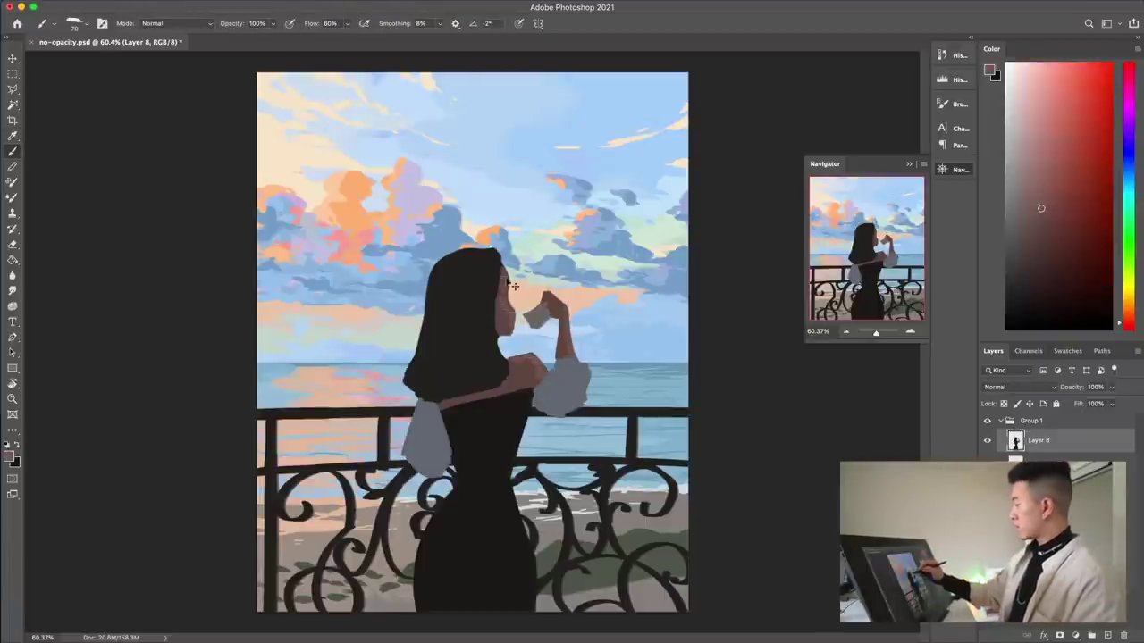
pyautogui.keyDown('alt'); pyautogui.click(510, 323); pyautogui.keyUp('alt')
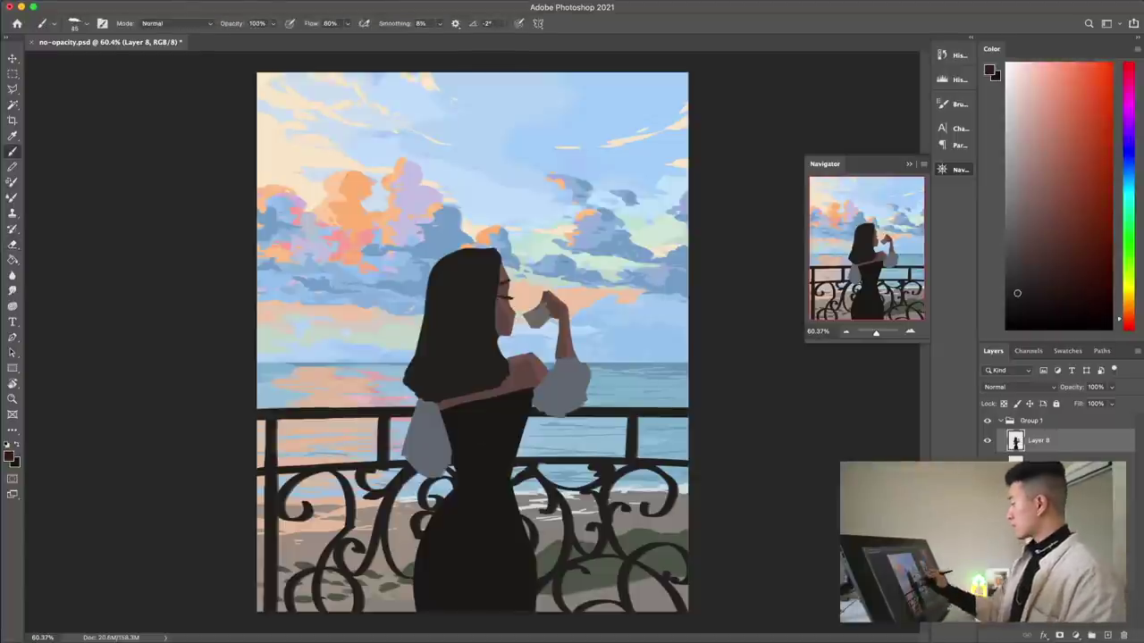
pyautogui.keyDown('alt'); pyautogui.click(514, 311); pyautogui.keyUp('alt')
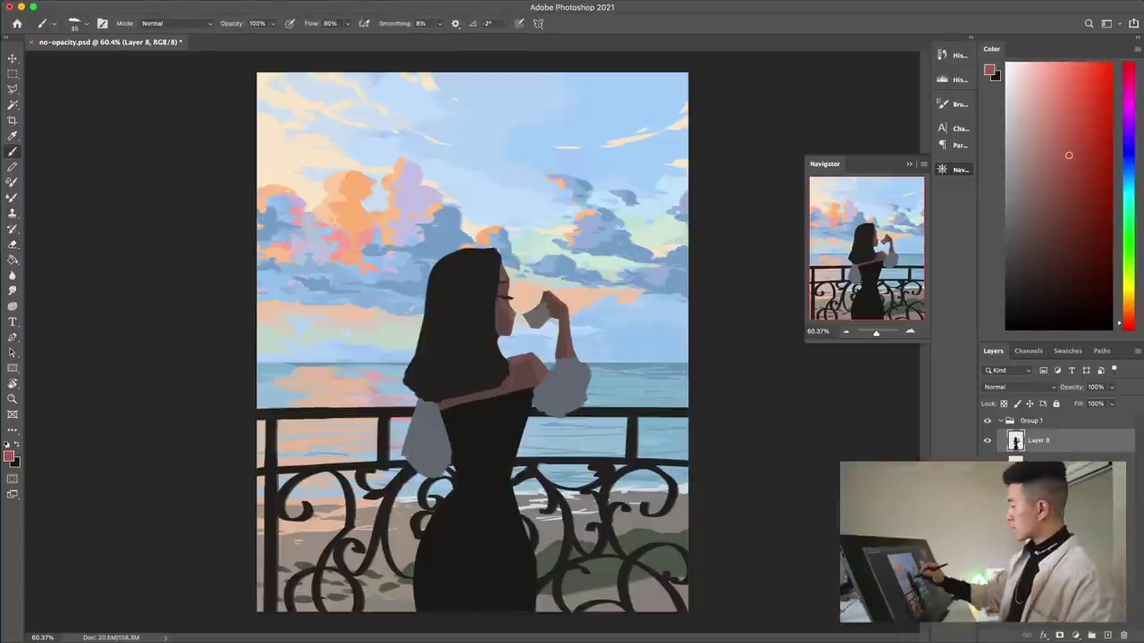
# Step: Paint light grey fold strokes on both of the woman's sleeves
pyautogui.keyDown('alt'); pyautogui.click(557, 367); pyautogui.keyUp('alt')
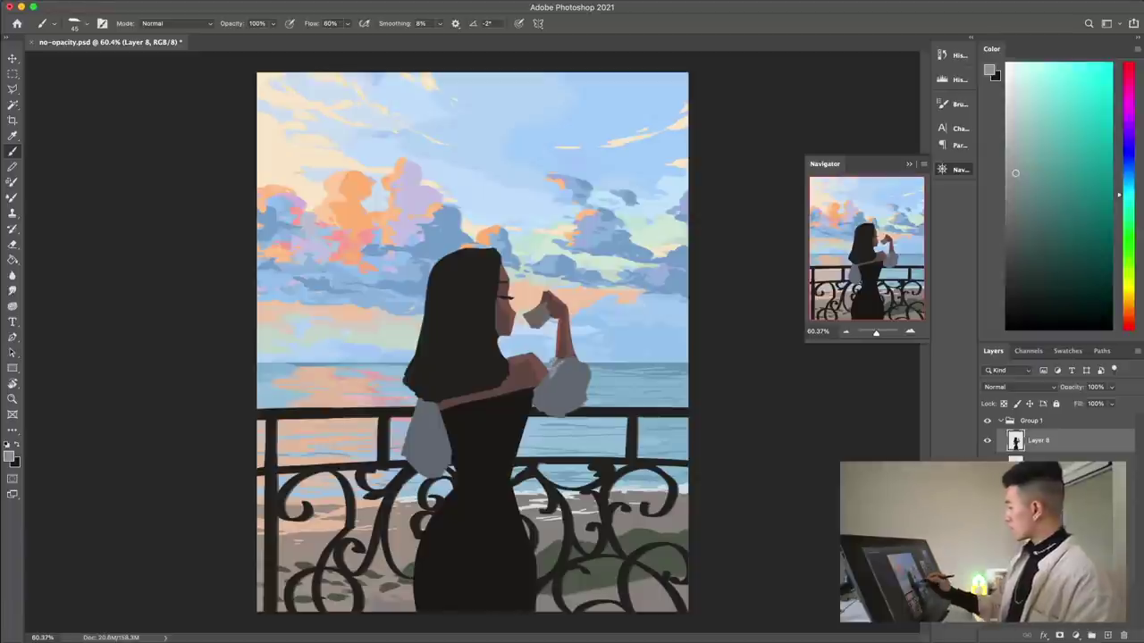
pyautogui.moveTo(429, 402); pyautogui.dragTo(407, 452)
pyautogui.moveTo(424, 424); pyautogui.dragTo(409, 467)
# Step: Add dark strands to the hair and a brown edge light along its left side
pyautogui.keyDown('alt'); pyautogui.click(449, 388); pyautogui.keyUp('alt')
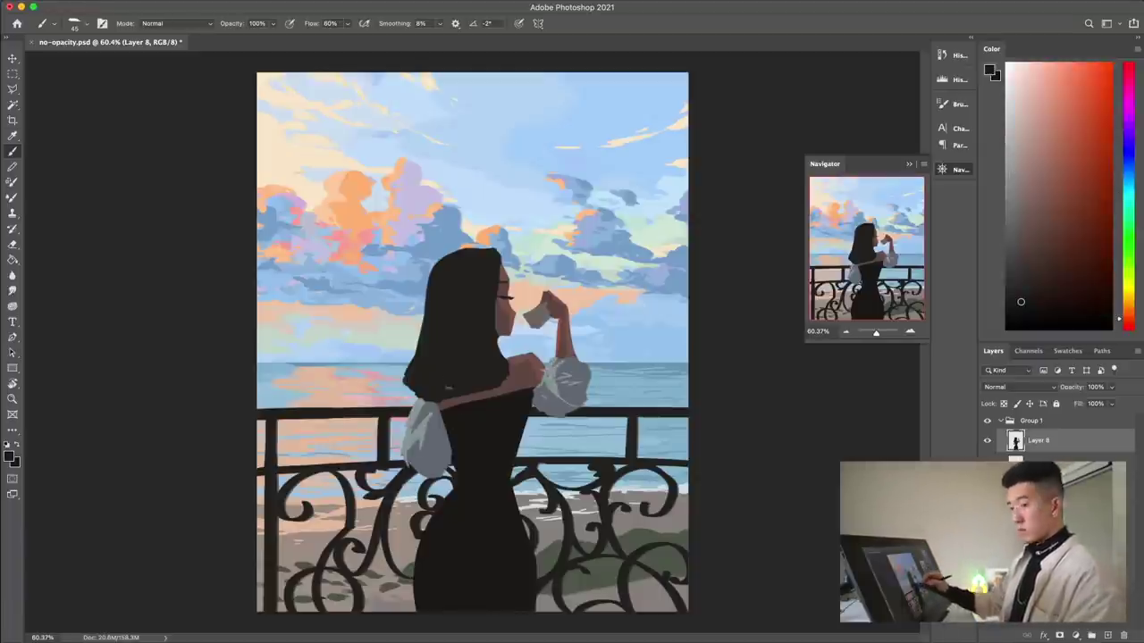
pyautogui.keyDown('alt'); pyautogui.click(469, 382); pyautogui.keyUp('alt')
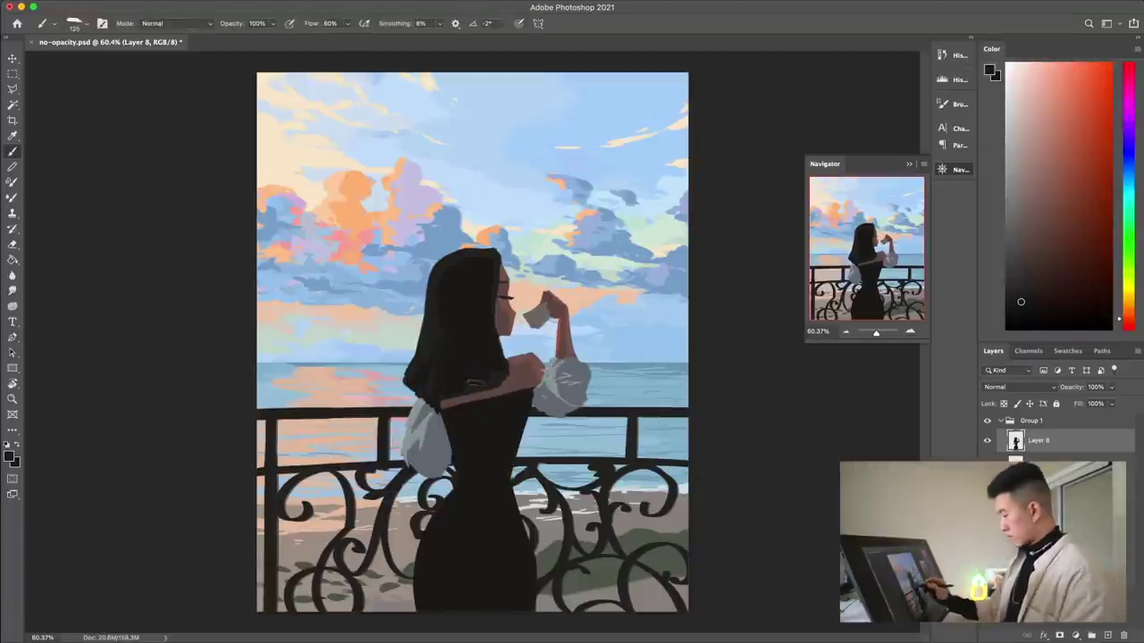
pyautogui.keyDown('alt'); pyautogui.click(513, 379); pyautogui.keyUp('alt')
pyautogui.moveTo(445, 259)
pyautogui.mouseDown()
pyautogui.moveTo(415, 363)
pyautogui.moveTo(434, 287)
pyautogui.moveTo(423, 291)
pyautogui.mouseUp()
pyautogui.press('e')
pyautogui.press('b')
# Step: Sample a grey from the left sleeve and paint shaded folds on the raised arm's sleeve
pyautogui.keyDown('alt'); pyautogui.click(443, 456); pyautogui.keyUp('alt')
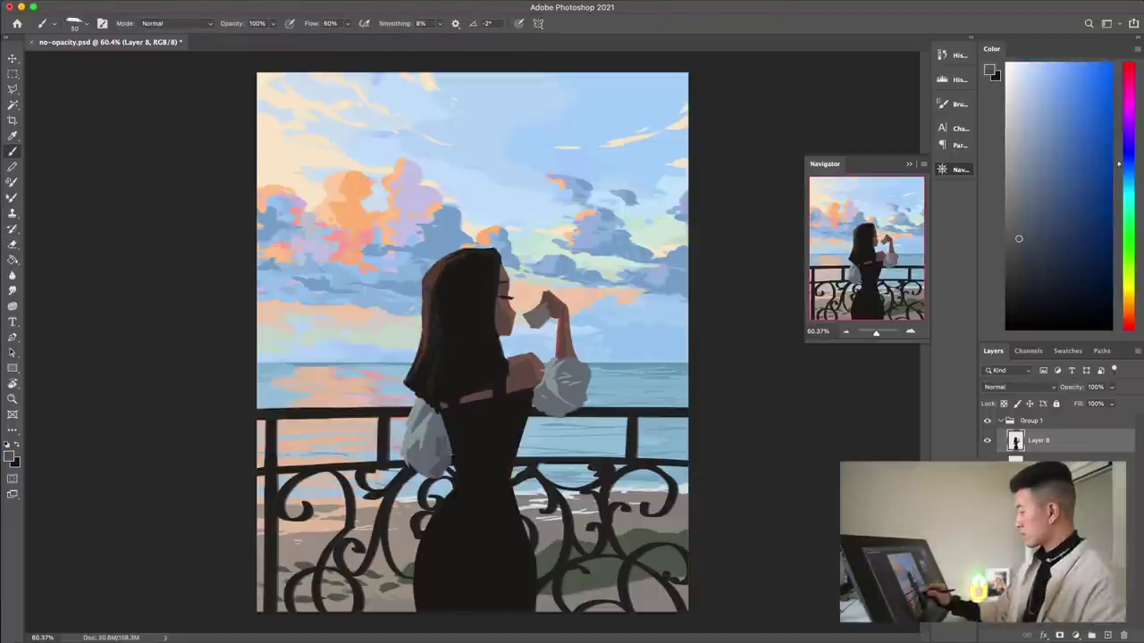
pyautogui.moveTo(586, 391); pyautogui.dragTo(553, 416)
pyautogui.moveTo(561, 363)
pyautogui.mouseDown()
pyautogui.moveTo(580, 395)
pyautogui.moveTo(543, 397)
pyautogui.moveTo(573, 405)
pyautogui.mouseUp()
pyautogui.moveTo(558, 360); pyautogui.dragTo(581, 372)
# Step: Refine the face's skin tones and define the fingers holding the cup with sampled browns
pyautogui.keyDown('alt'); pyautogui.click(502, 291); pyautogui.keyUp('alt')
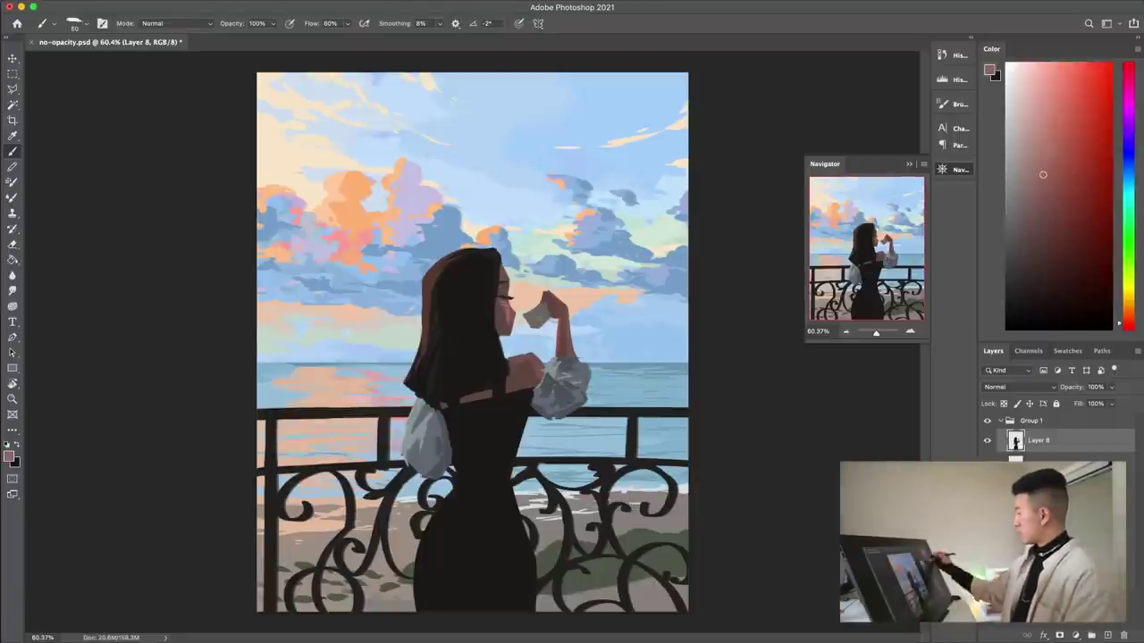
pyautogui.press('e')
pyautogui.press('b')
pyautogui.keyDown('alt'); pyautogui.click(556, 307); pyautogui.keyUp('alt')
pyautogui.moveTo(548, 295); pyautogui.dragTo(535, 305)
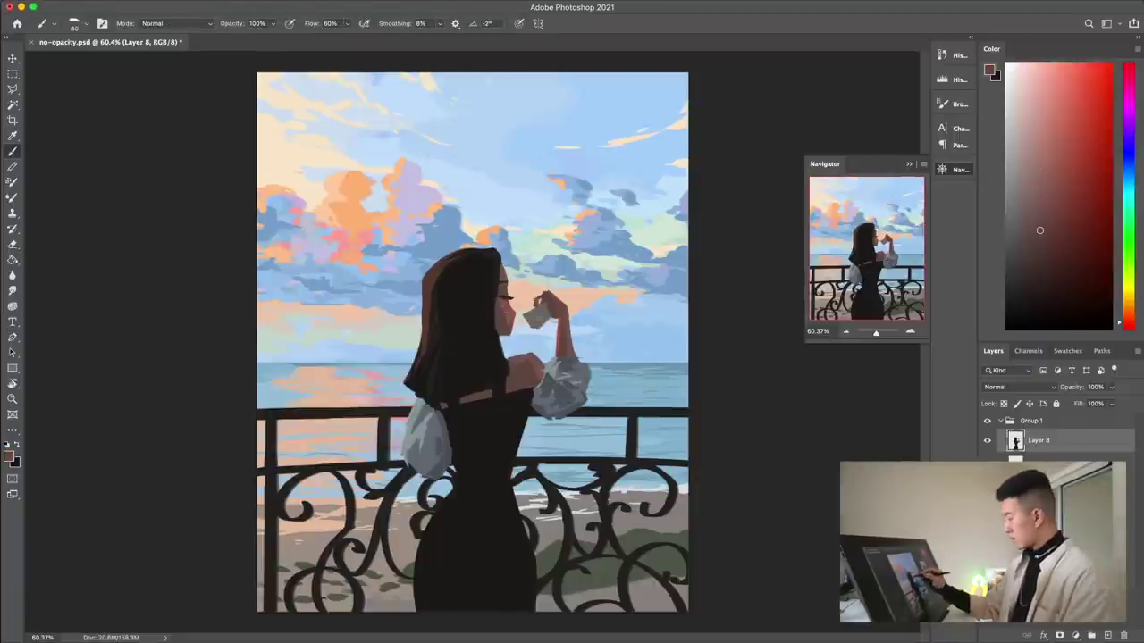
pyautogui.keyDown('alt'); pyautogui.click(534, 308); pyautogui.keyUp('alt')
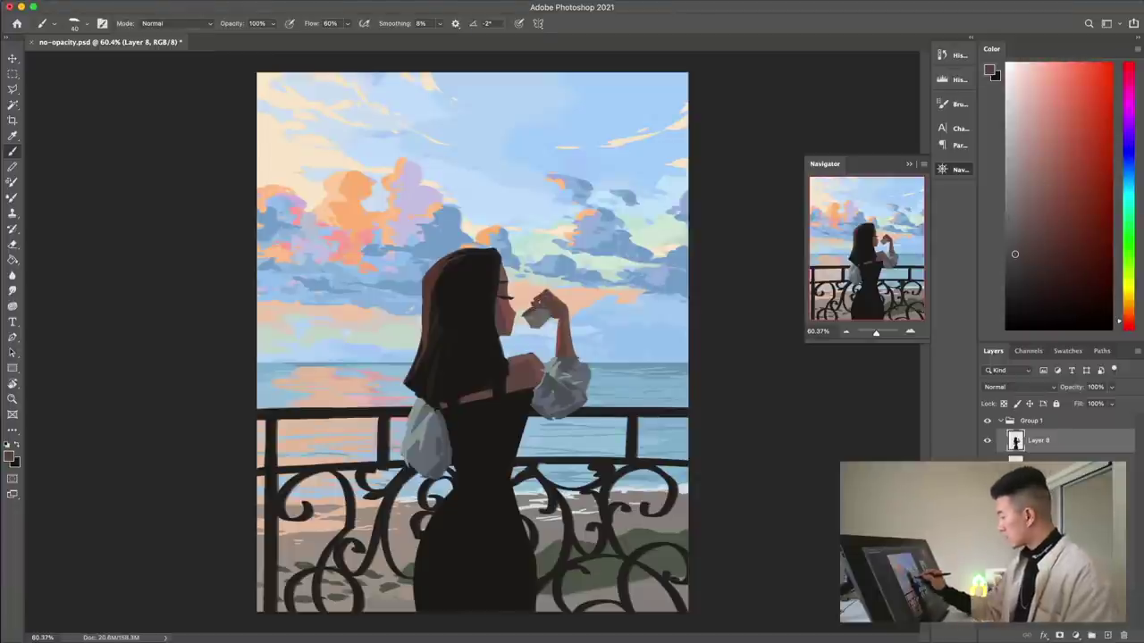